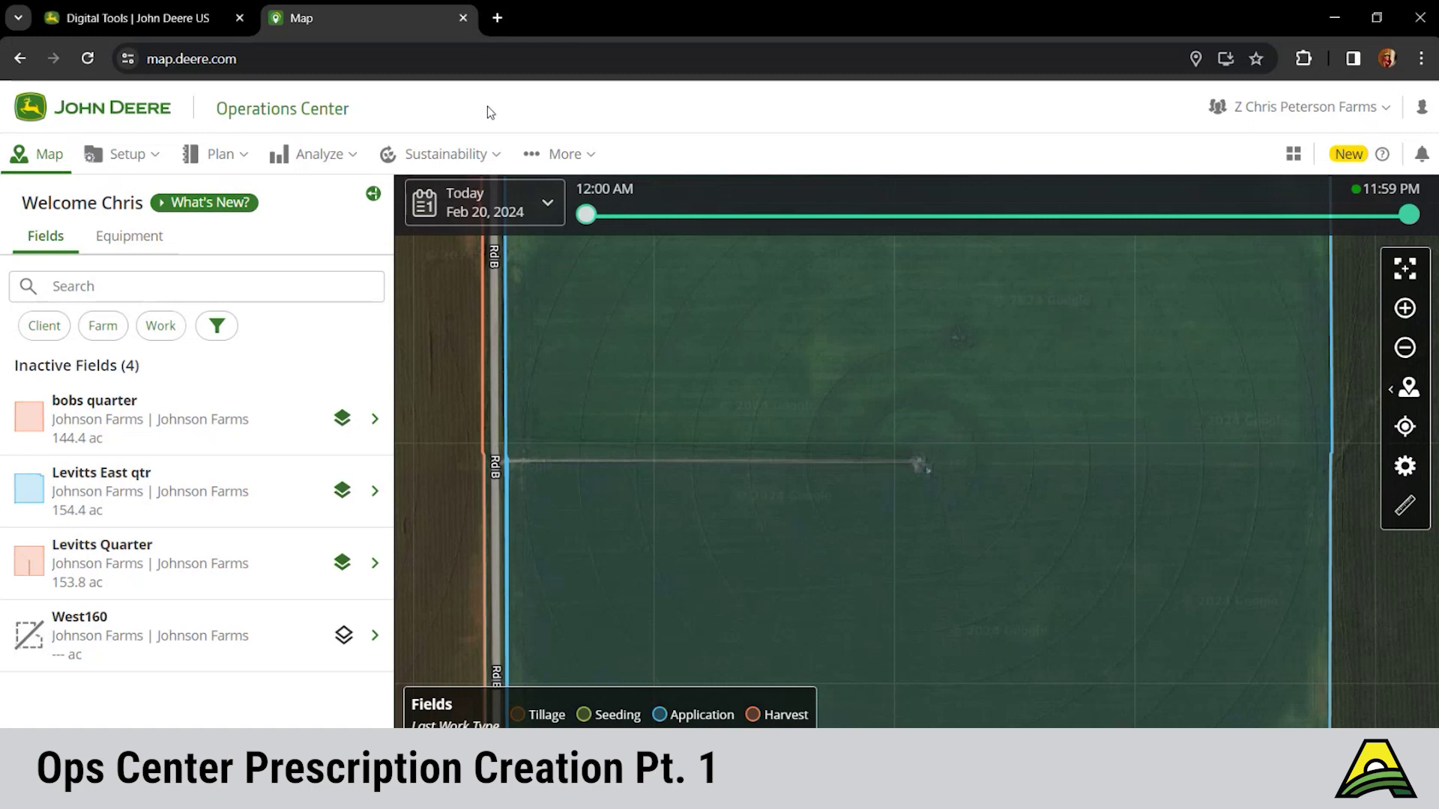
# Open the Levitts Quarter field details and launch TELUS Agronomy Prescription Creator from them.
pyautogui.click(335, 158)
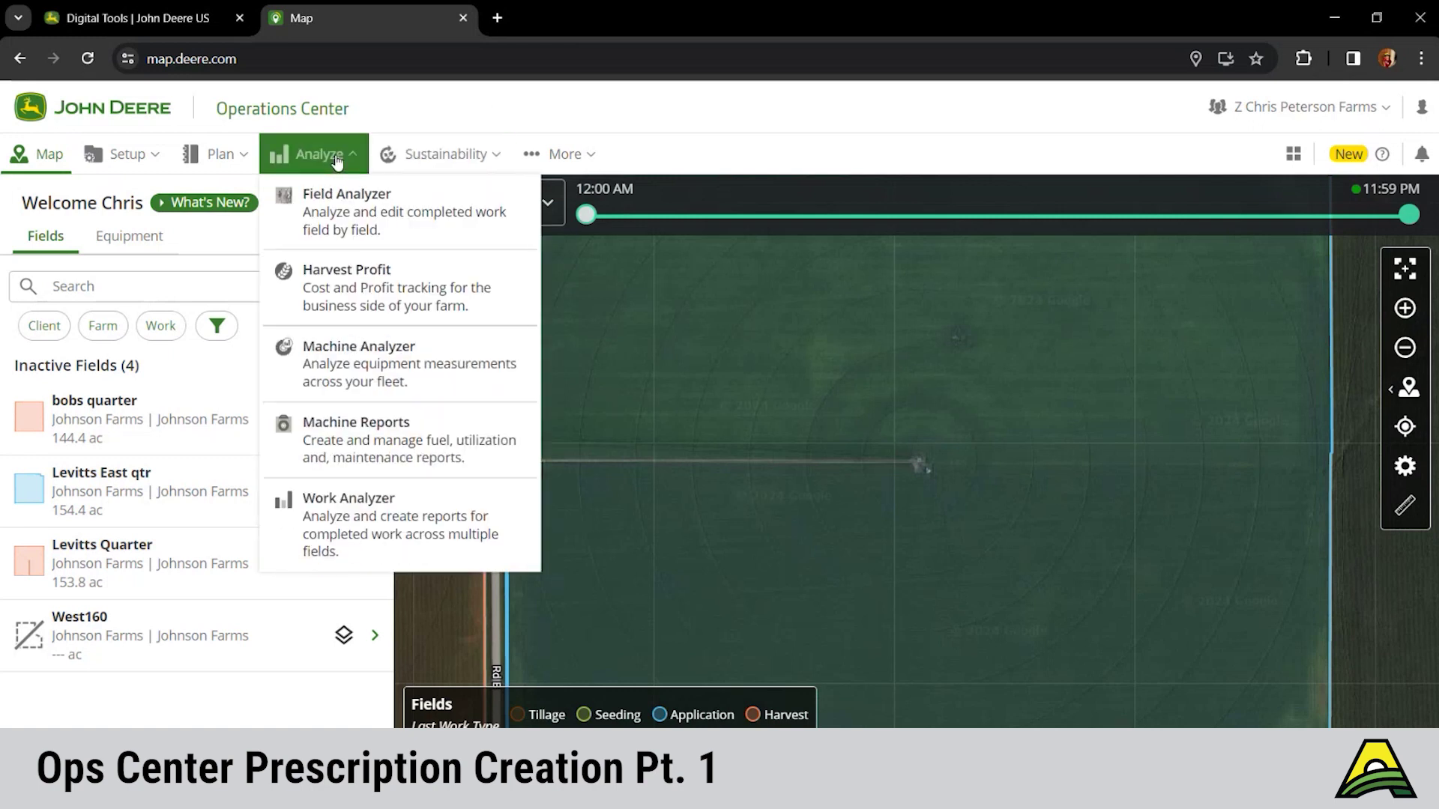
pyautogui.click(225, 150)
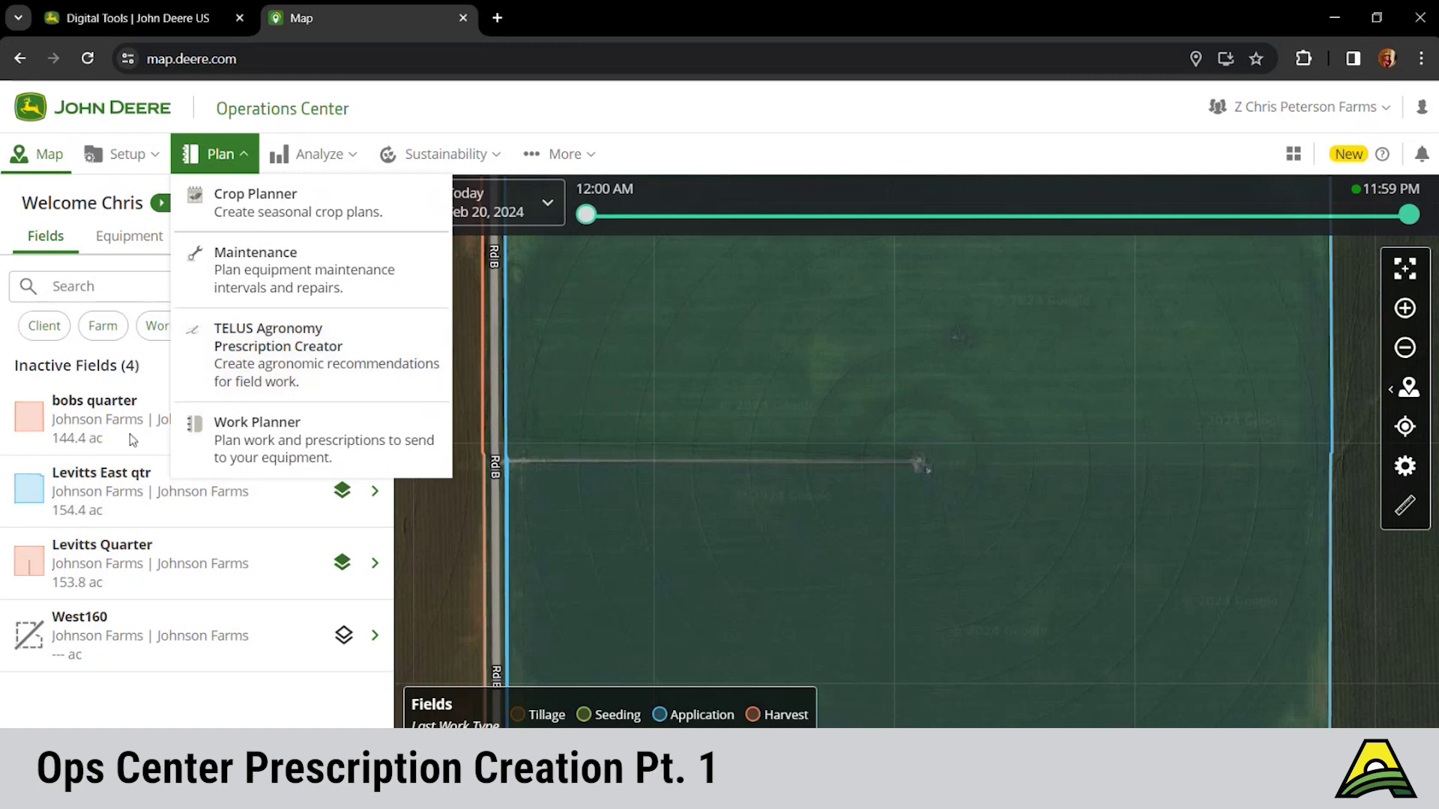
pyautogui.click(189, 156)
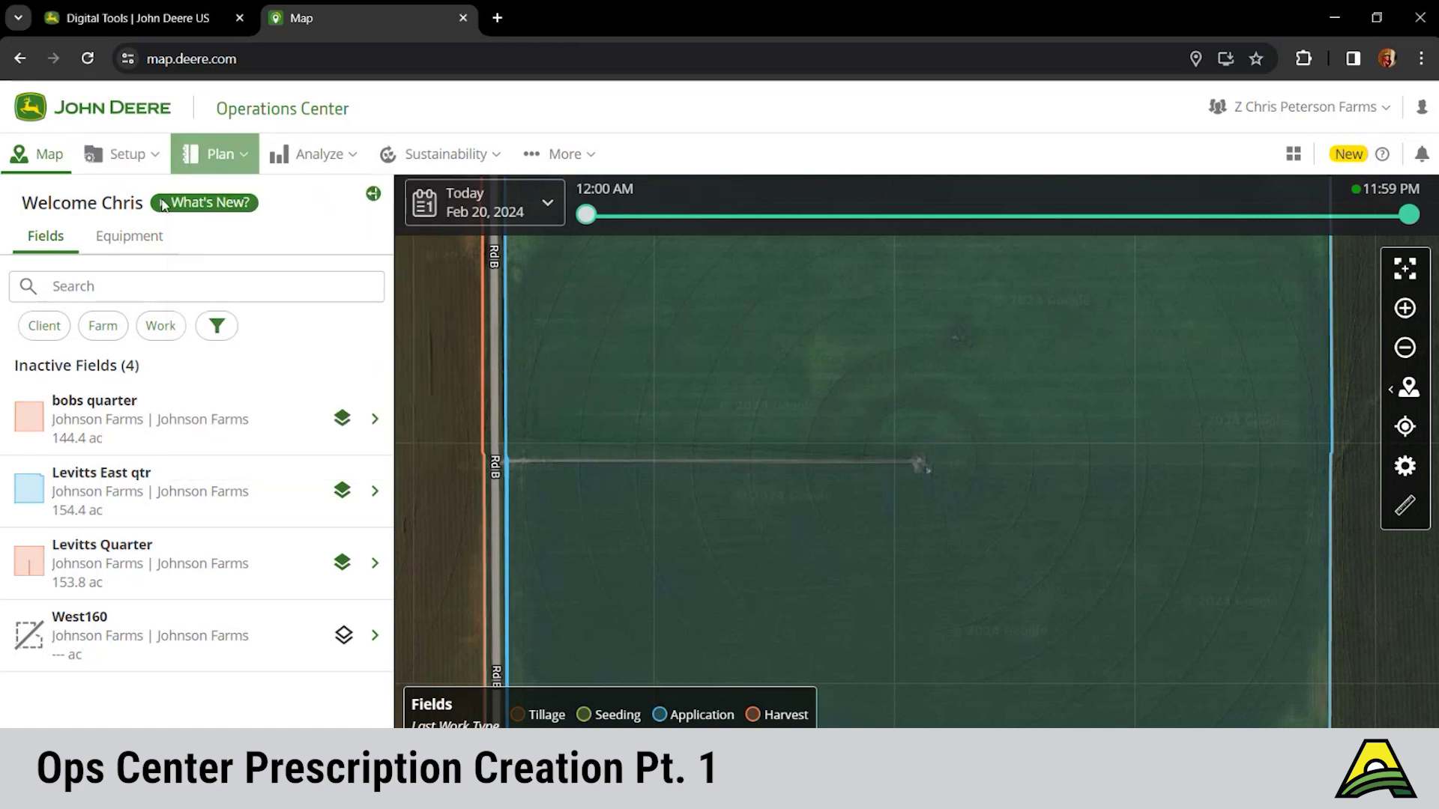
pyautogui.click(197, 569)
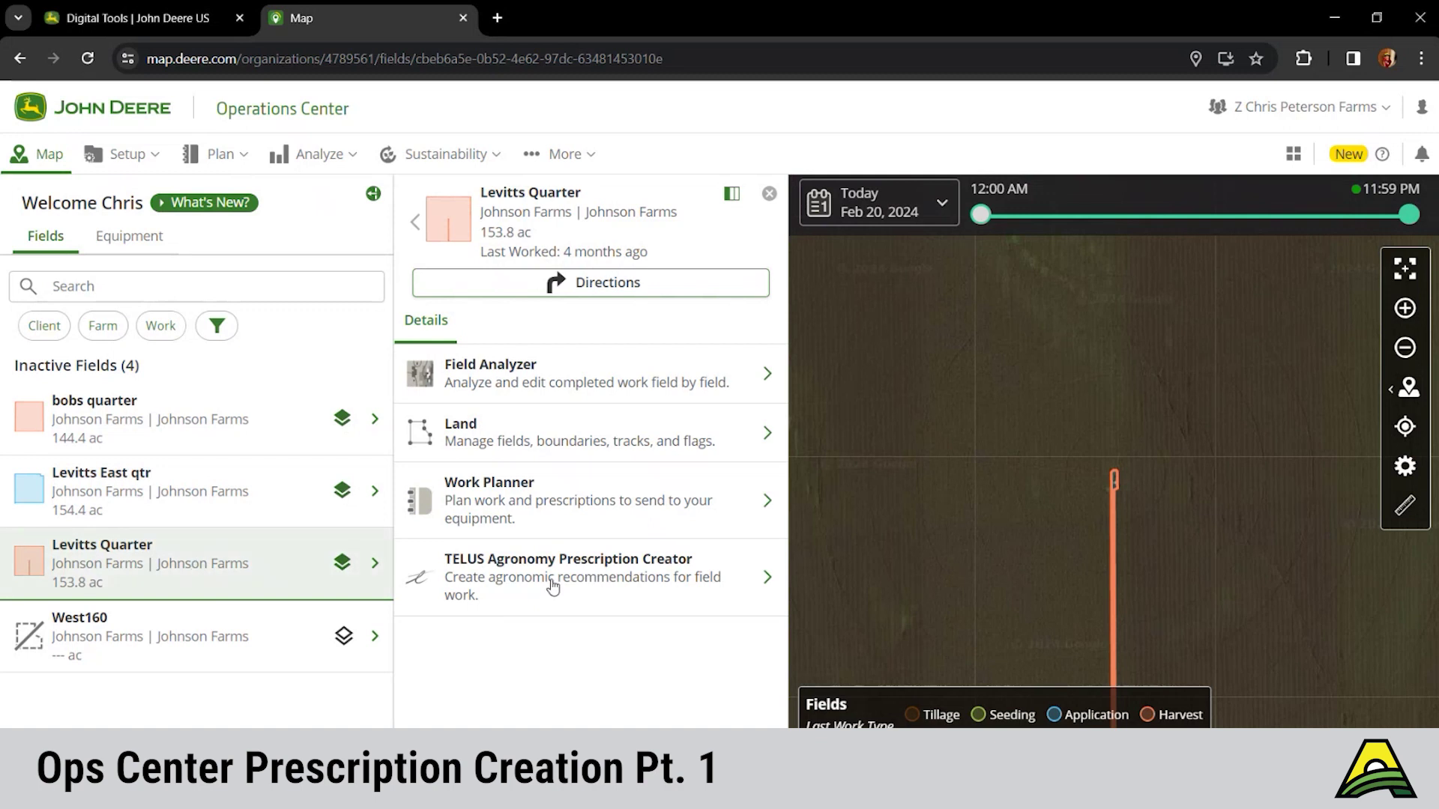
pyautogui.click(552, 587)
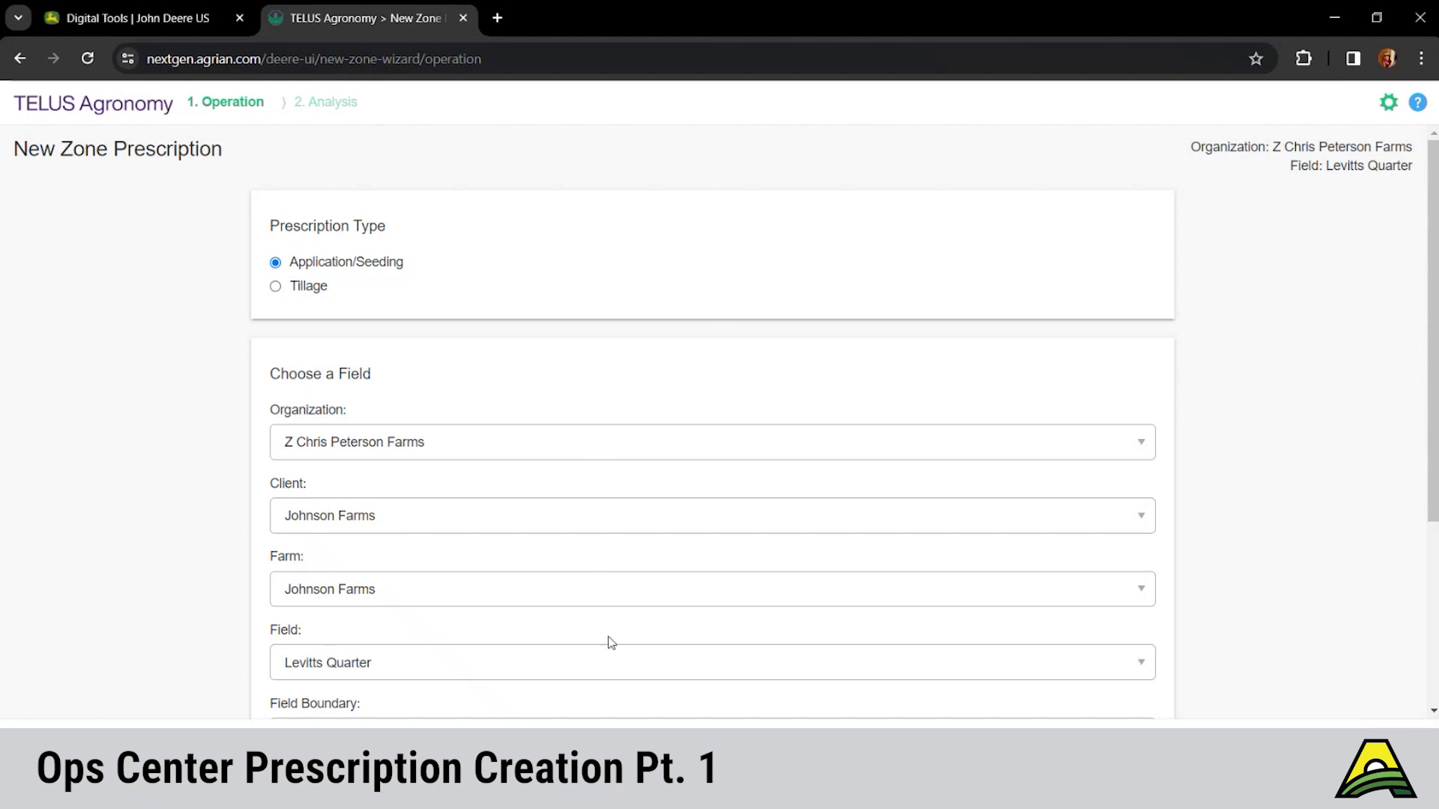
# Scroll the Levitts Quarter (boundary seeding23) form down and open the Prescription Source list.
pyautogui.scroll(-1, 610, 639)
pyautogui.scroll(-1, 610, 642)
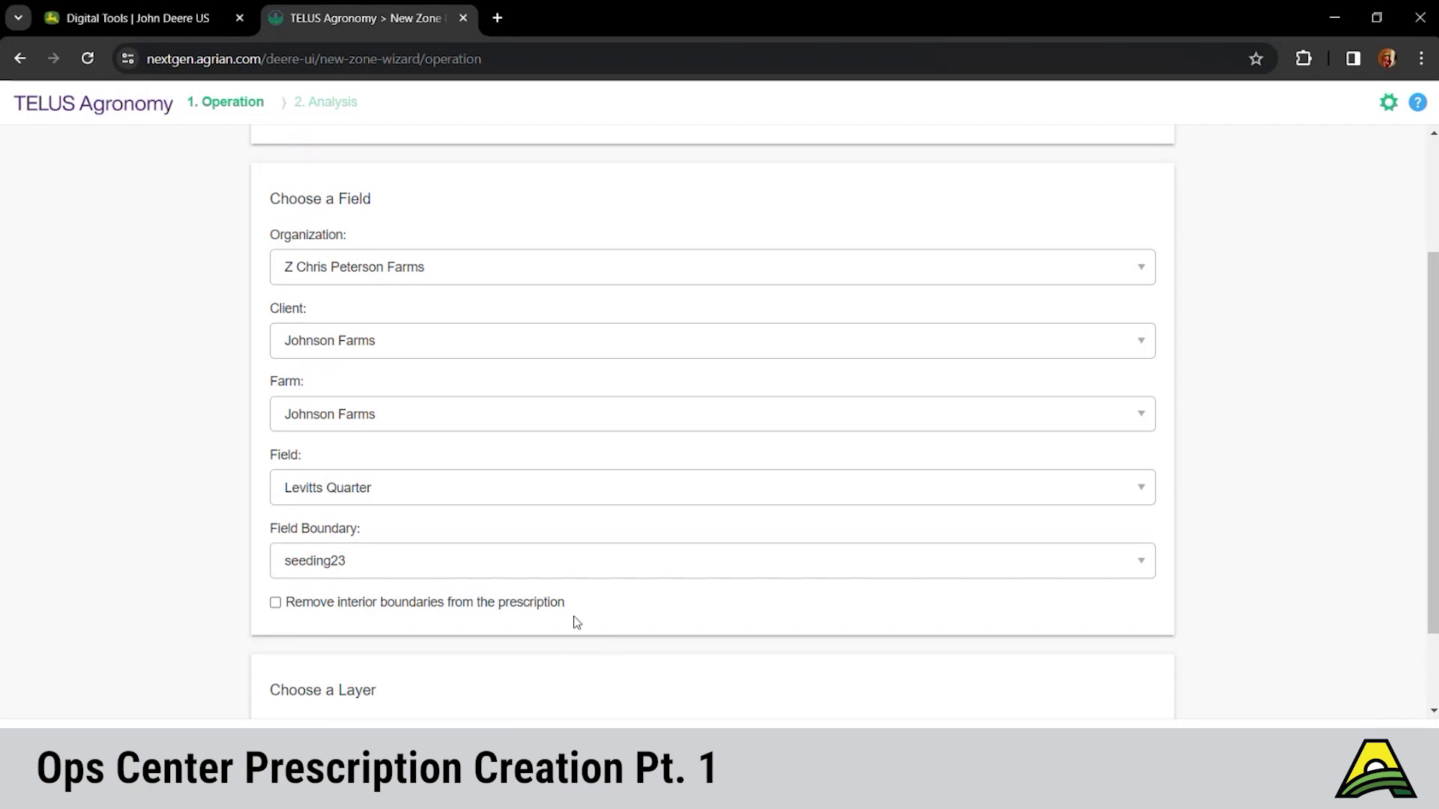
pyautogui.scroll(-1, 602, 627)
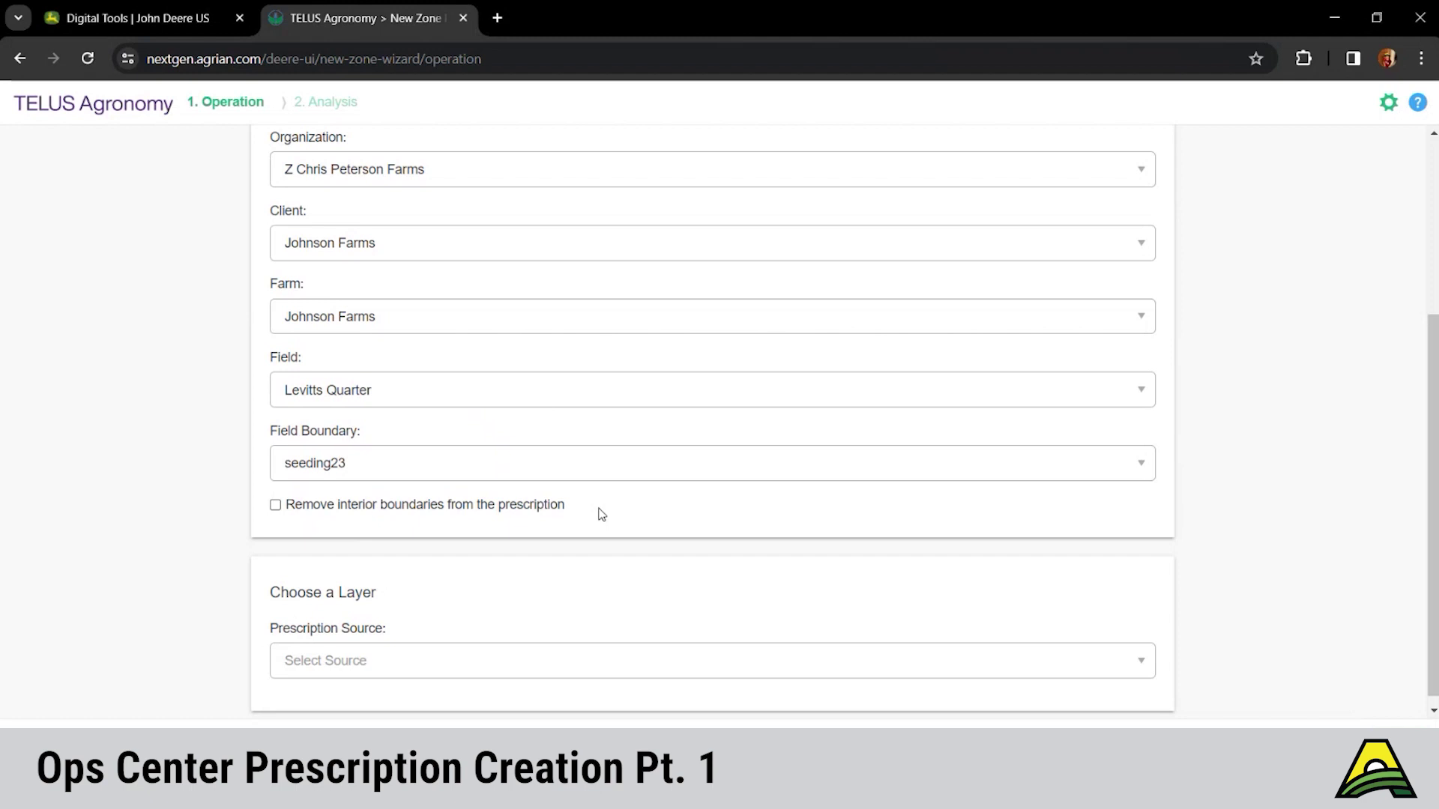
pyautogui.scroll(-1, 601, 514)
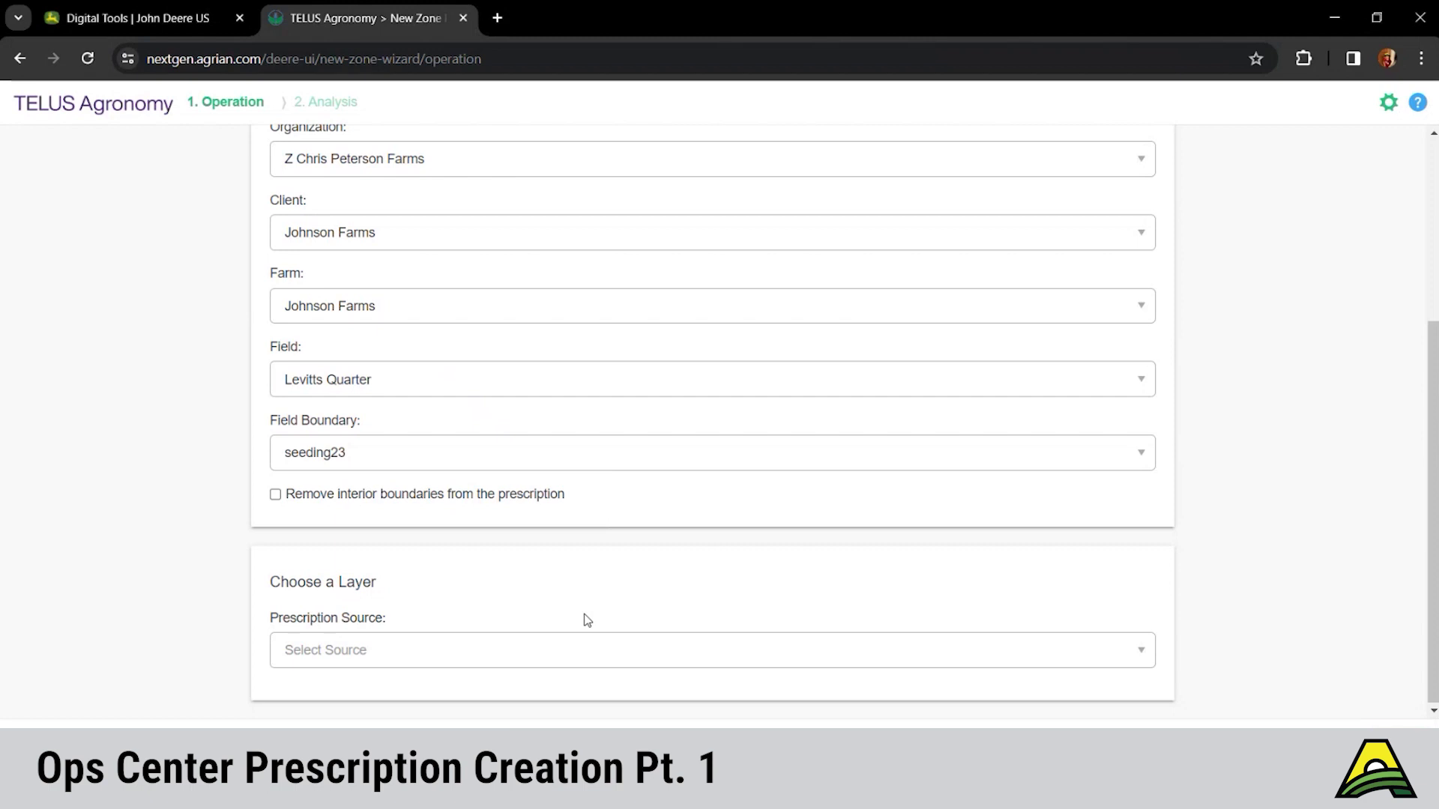
pyautogui.click(598, 662)
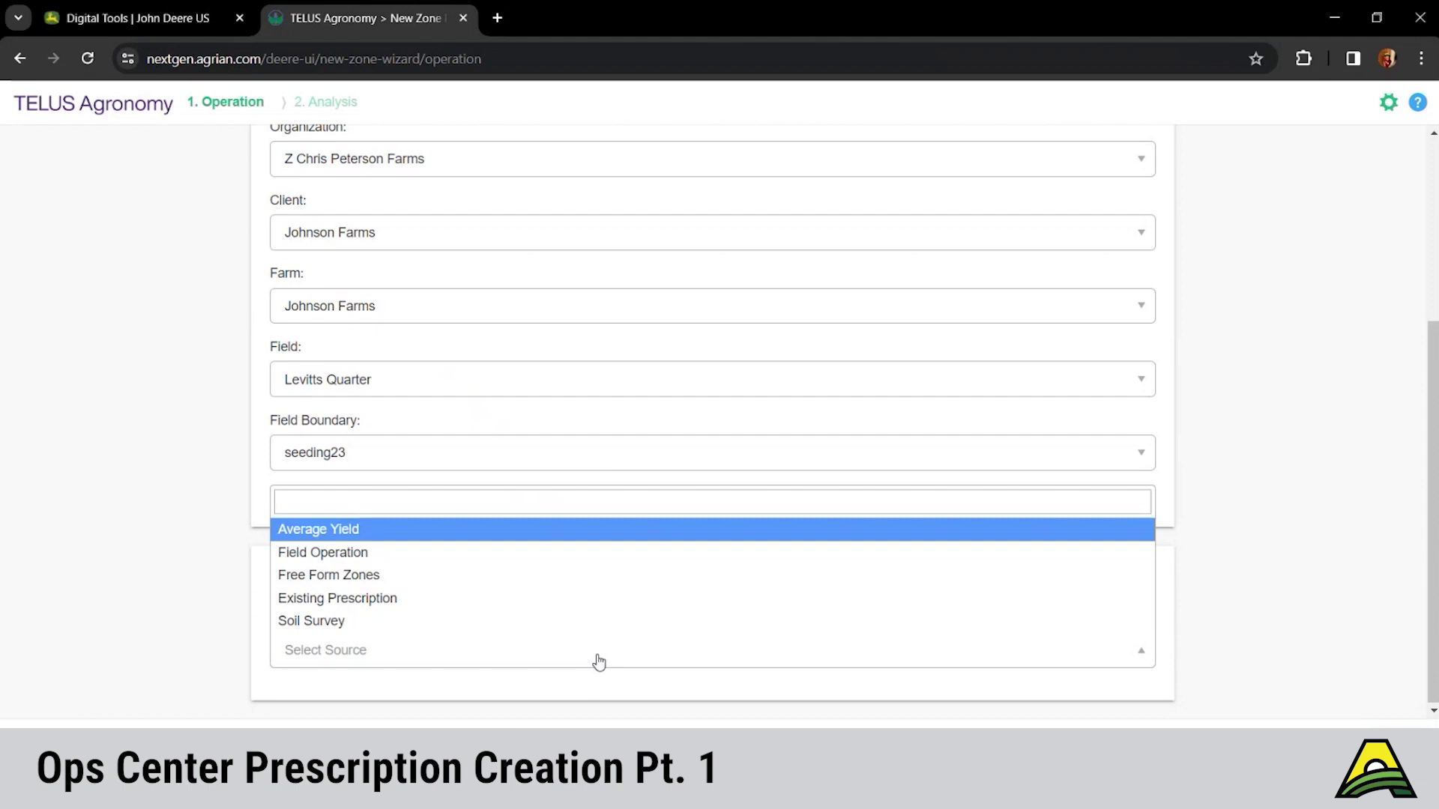
# Choose Free Form Zones as the prescription source.
pyautogui.click(510, 582)
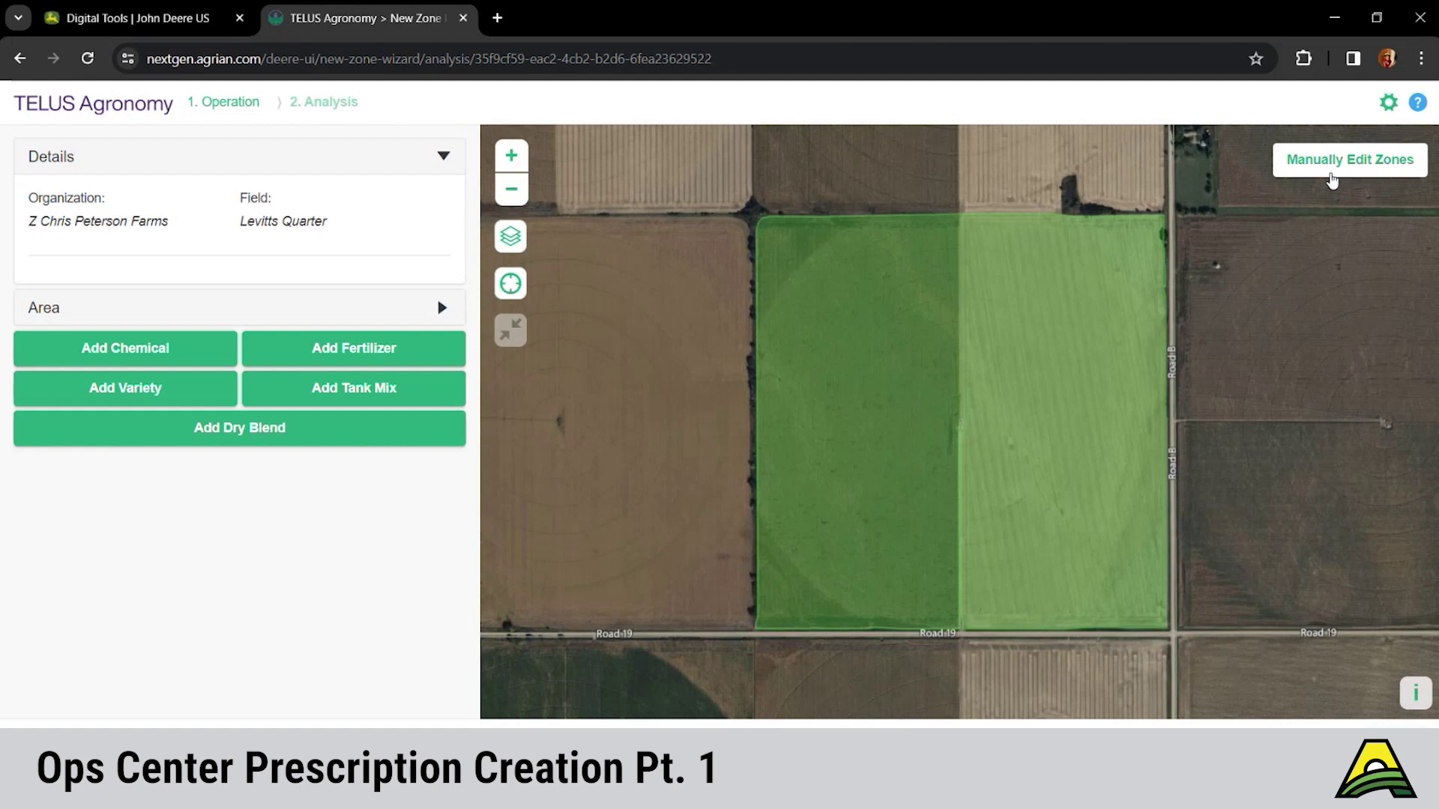
# Begin manually editing Levitts Quarter's zones from the Analysis map.
pyautogui.click(1331, 180)
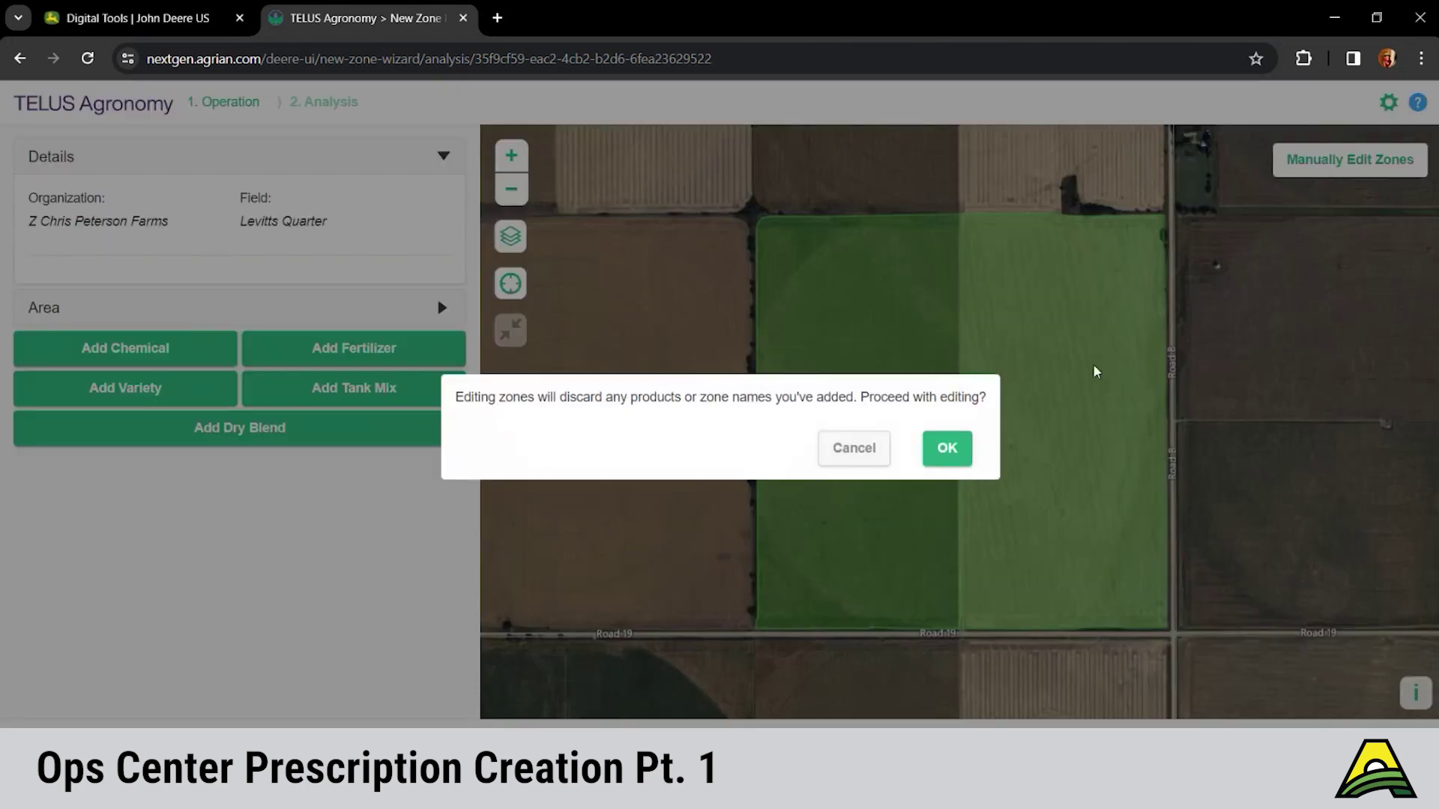
# Accept the discard warning and draw a line split from the field's top edge to below its bottom.
pyautogui.click(947, 450)
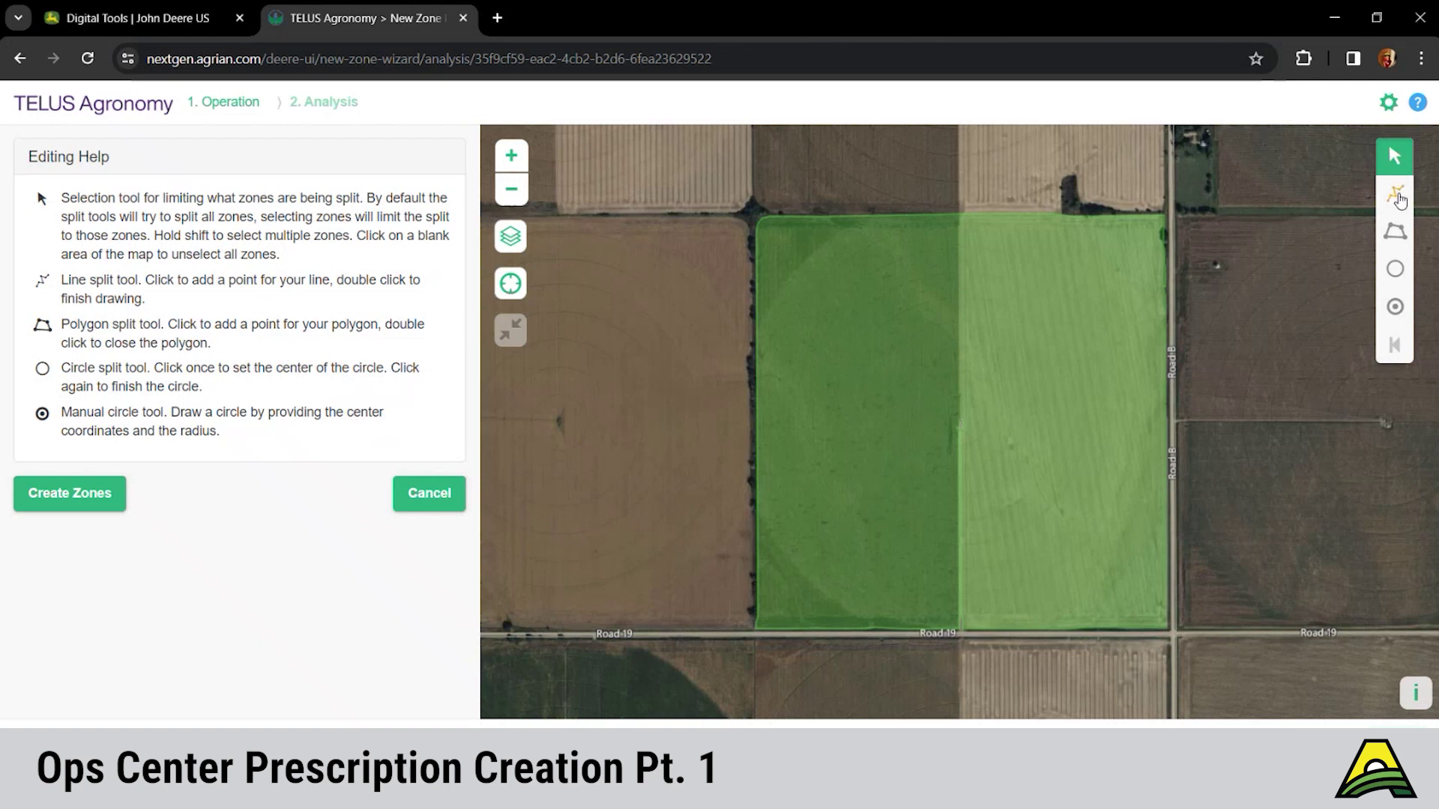
pyautogui.click(1395, 194)
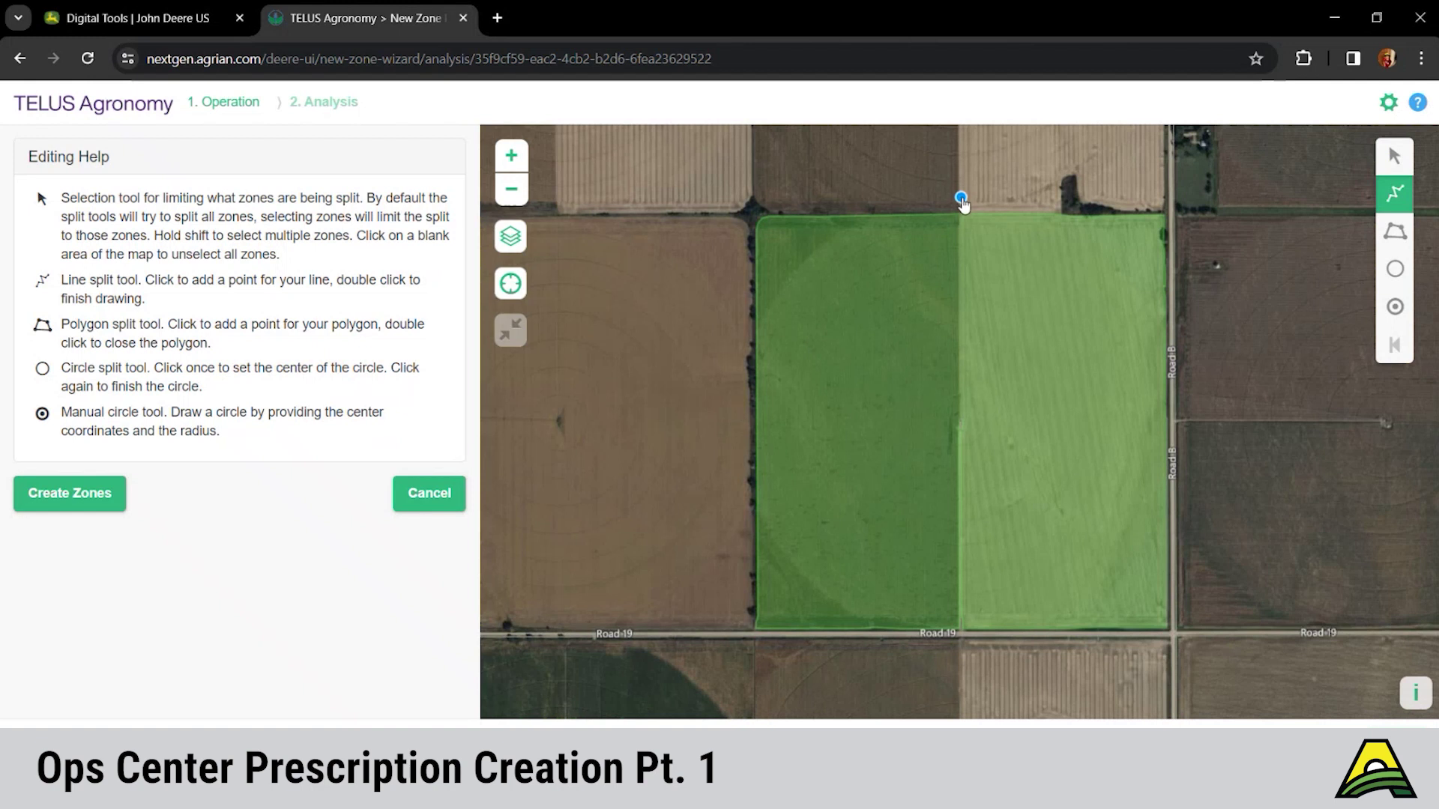
pyautogui.click(961, 203)
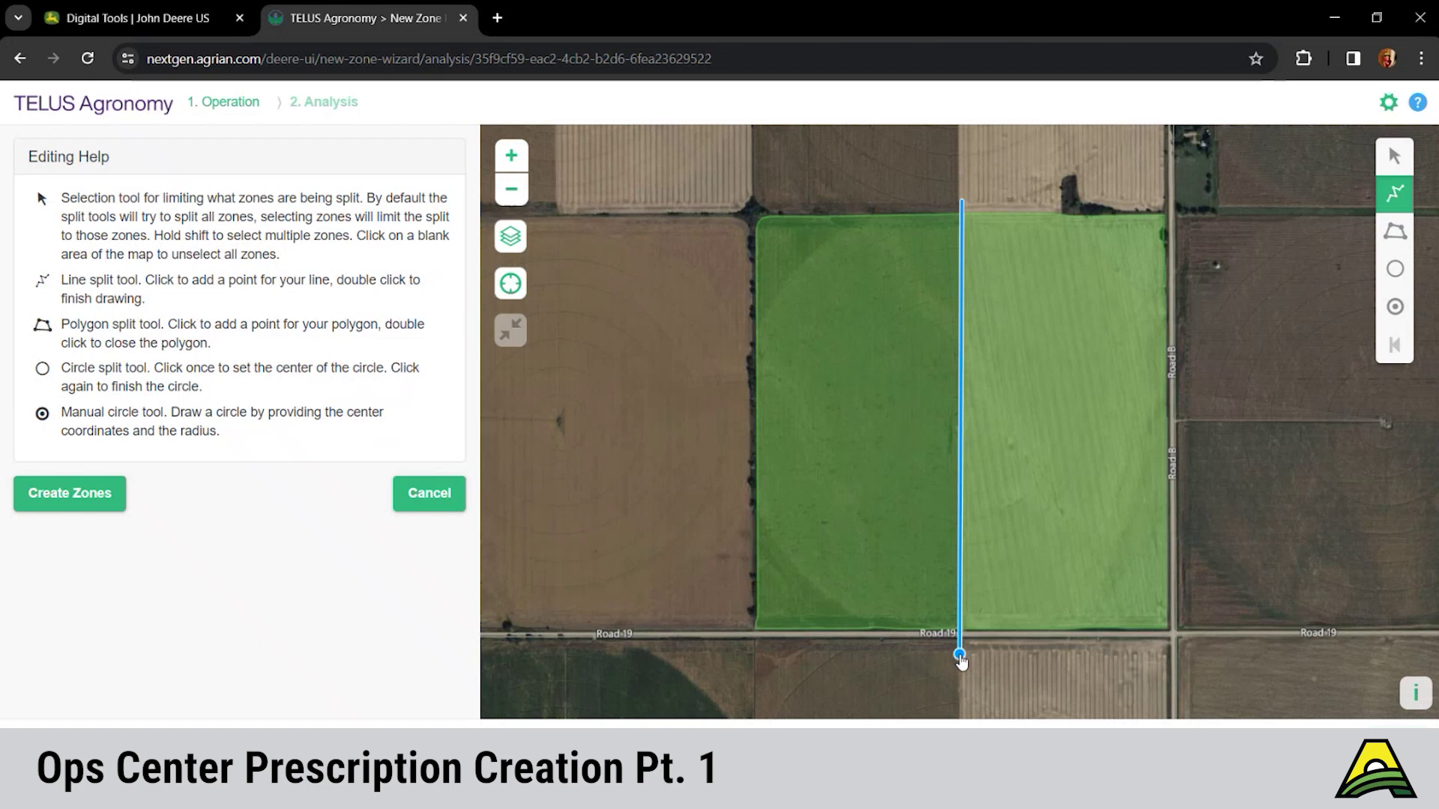
pyautogui.doubleClick(960, 657)
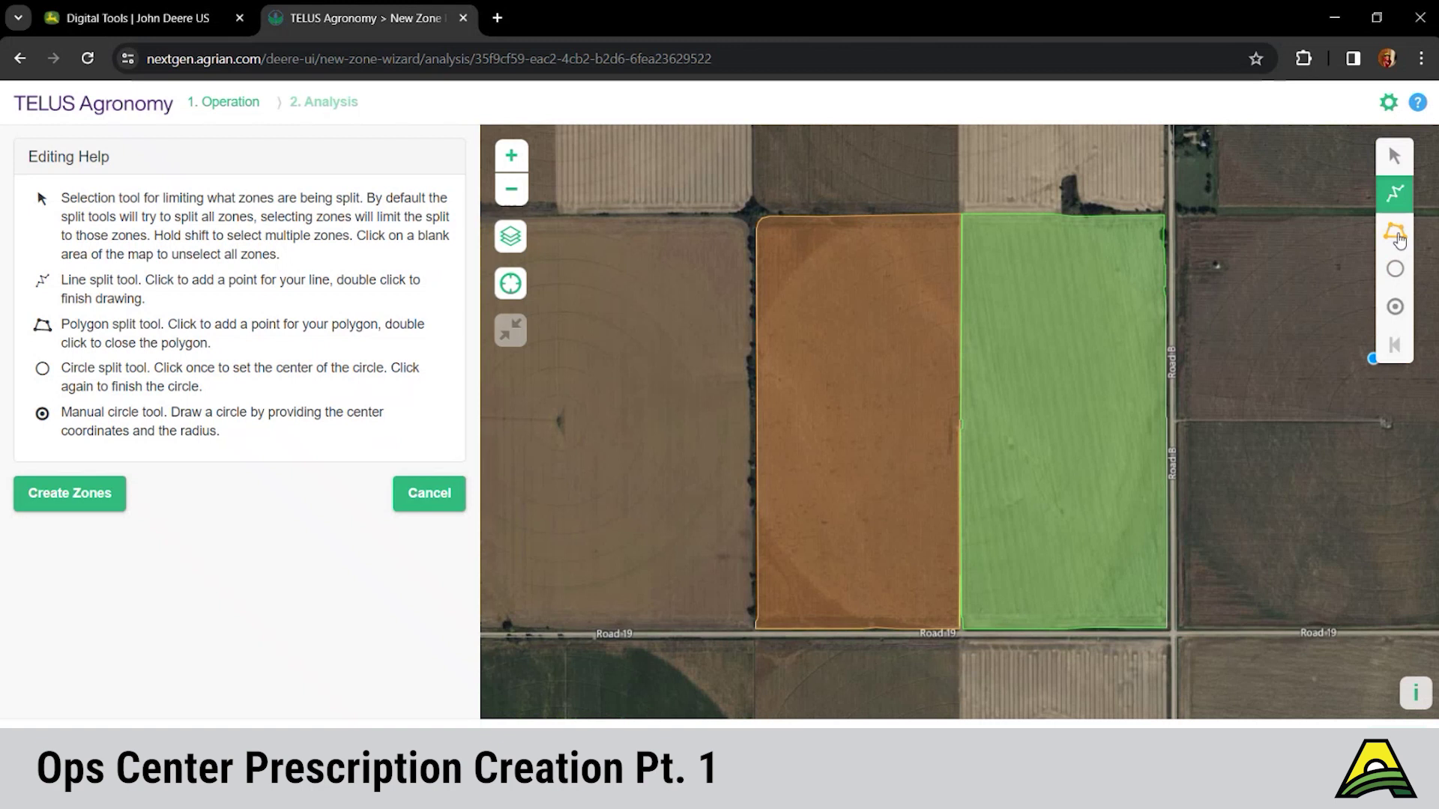
# Draw a four-corner rectangular polygon zone inside the upper part of the left zone.
pyautogui.click(1397, 237)
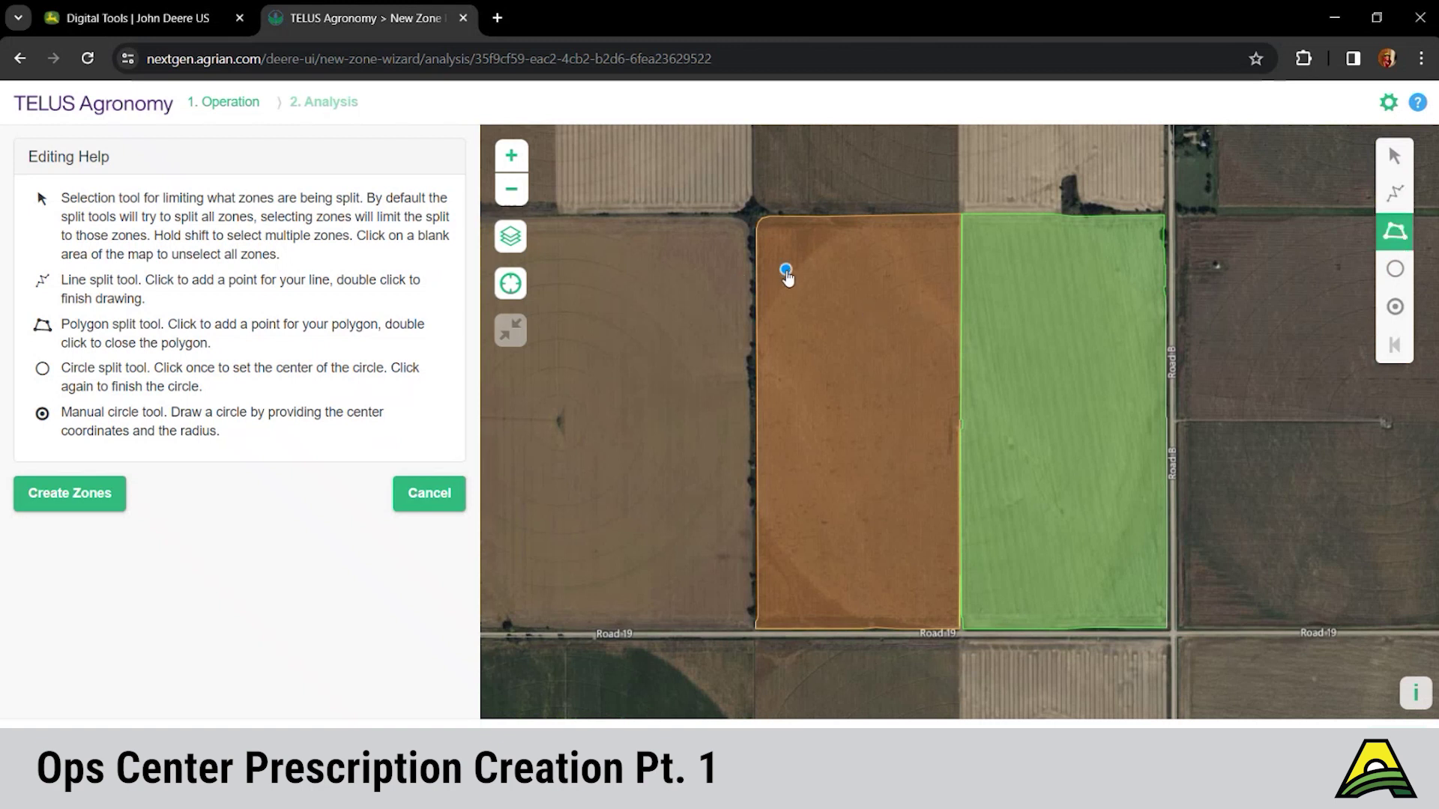
pyautogui.click(783, 362)
pyautogui.click(783, 439)
pyautogui.click(904, 443)
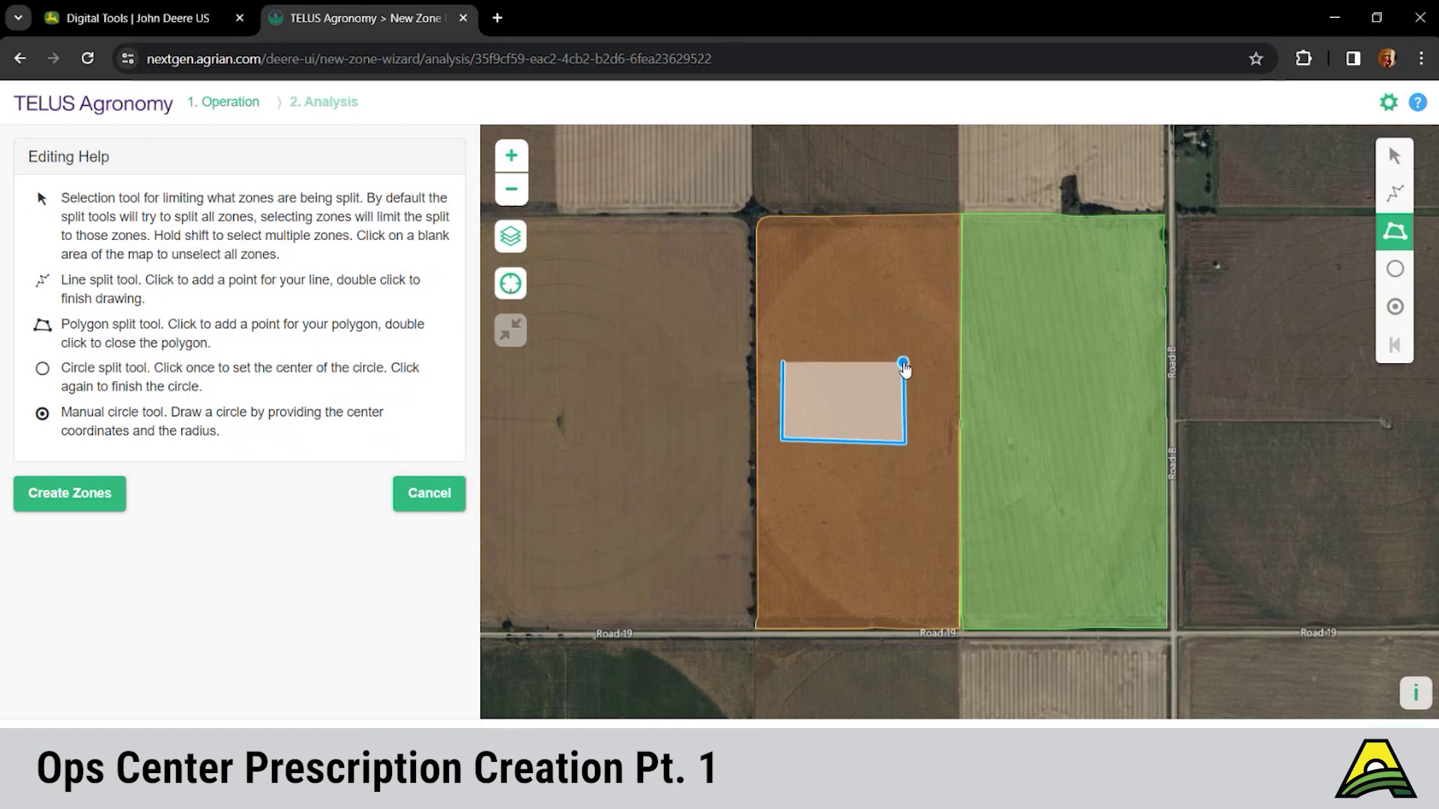
pyautogui.click(903, 364)
pyautogui.click(784, 367)
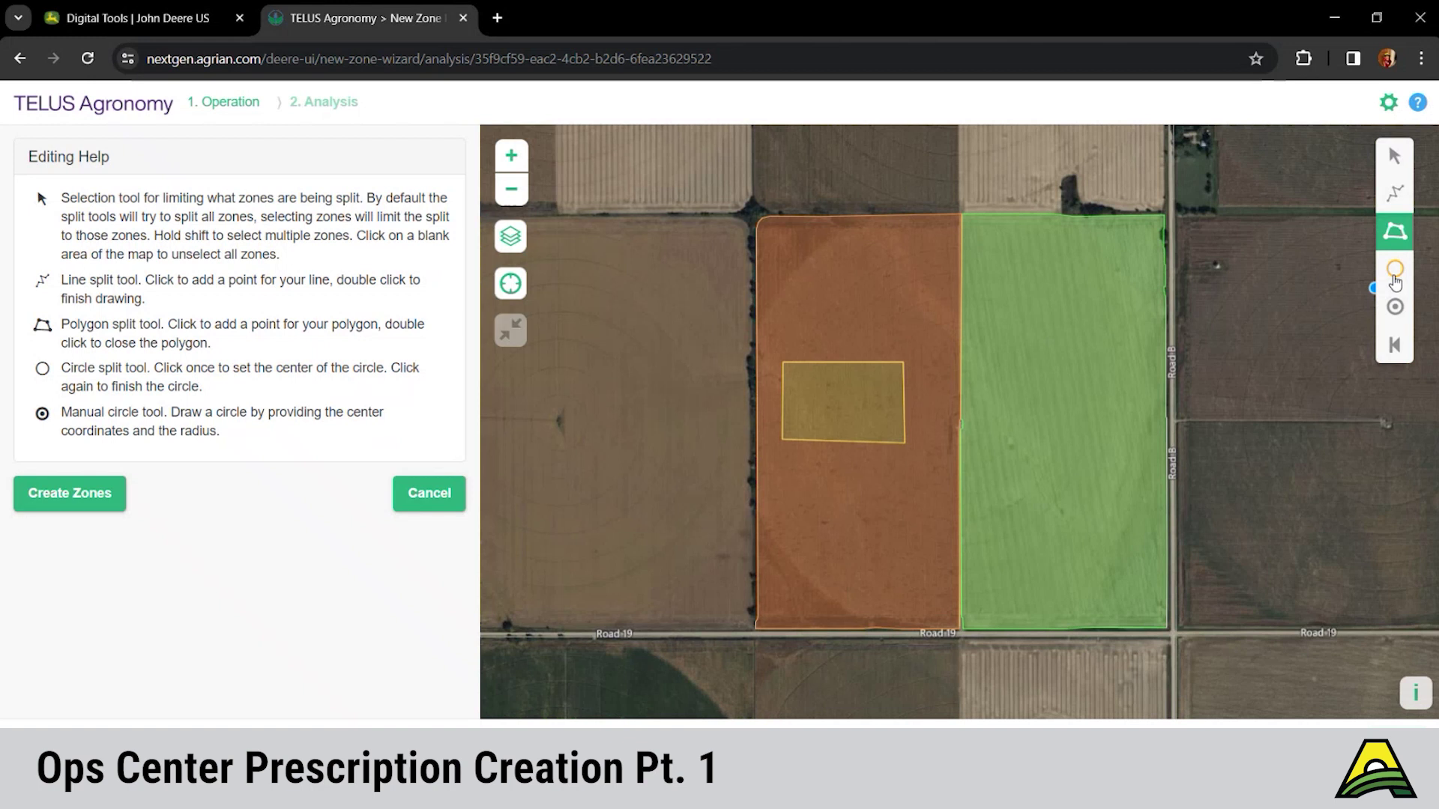
pyautogui.click(1394, 271)
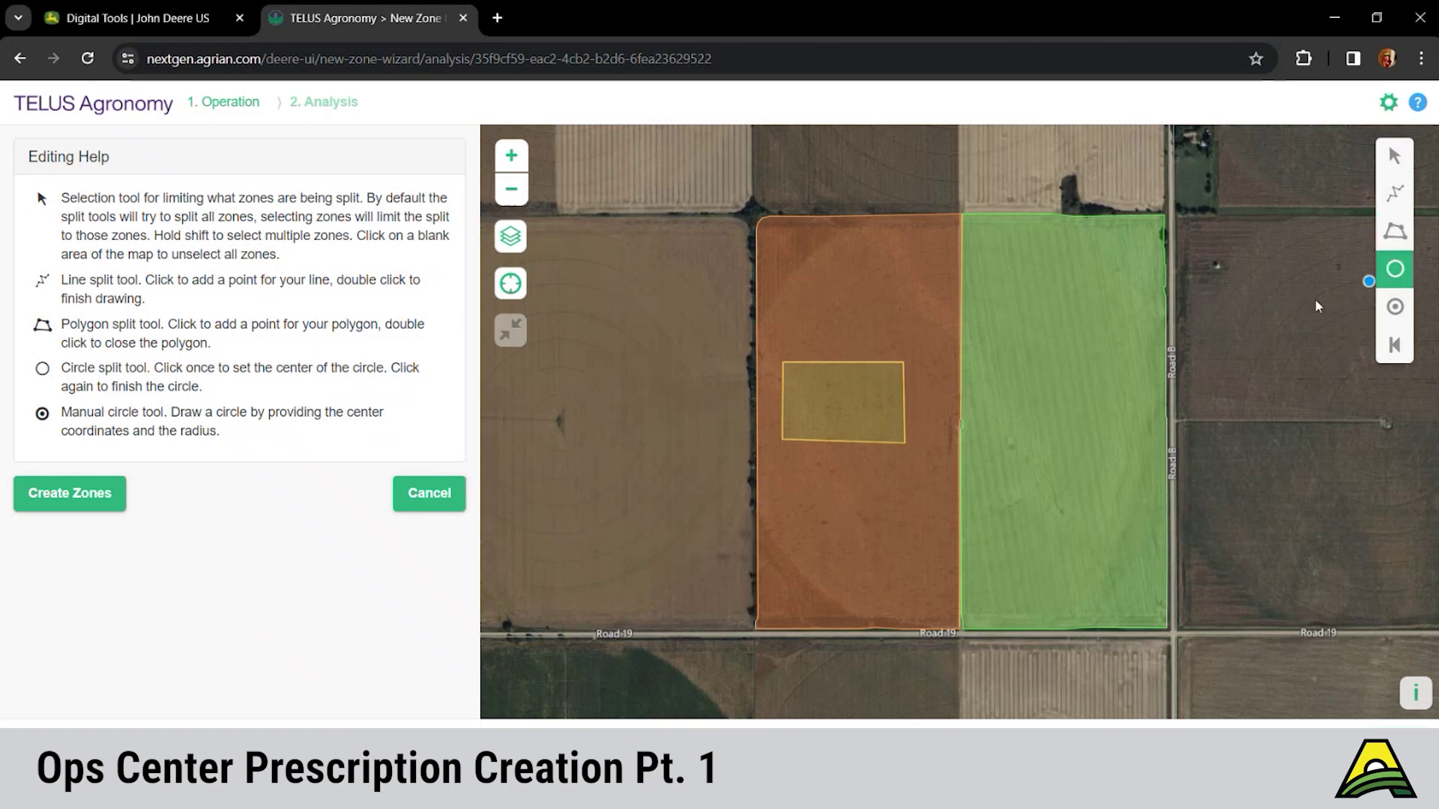
# Draw a circle split centred on the dividing line, then reset both it and the rectangle zone.
pyautogui.scroll(2, 948, 433)
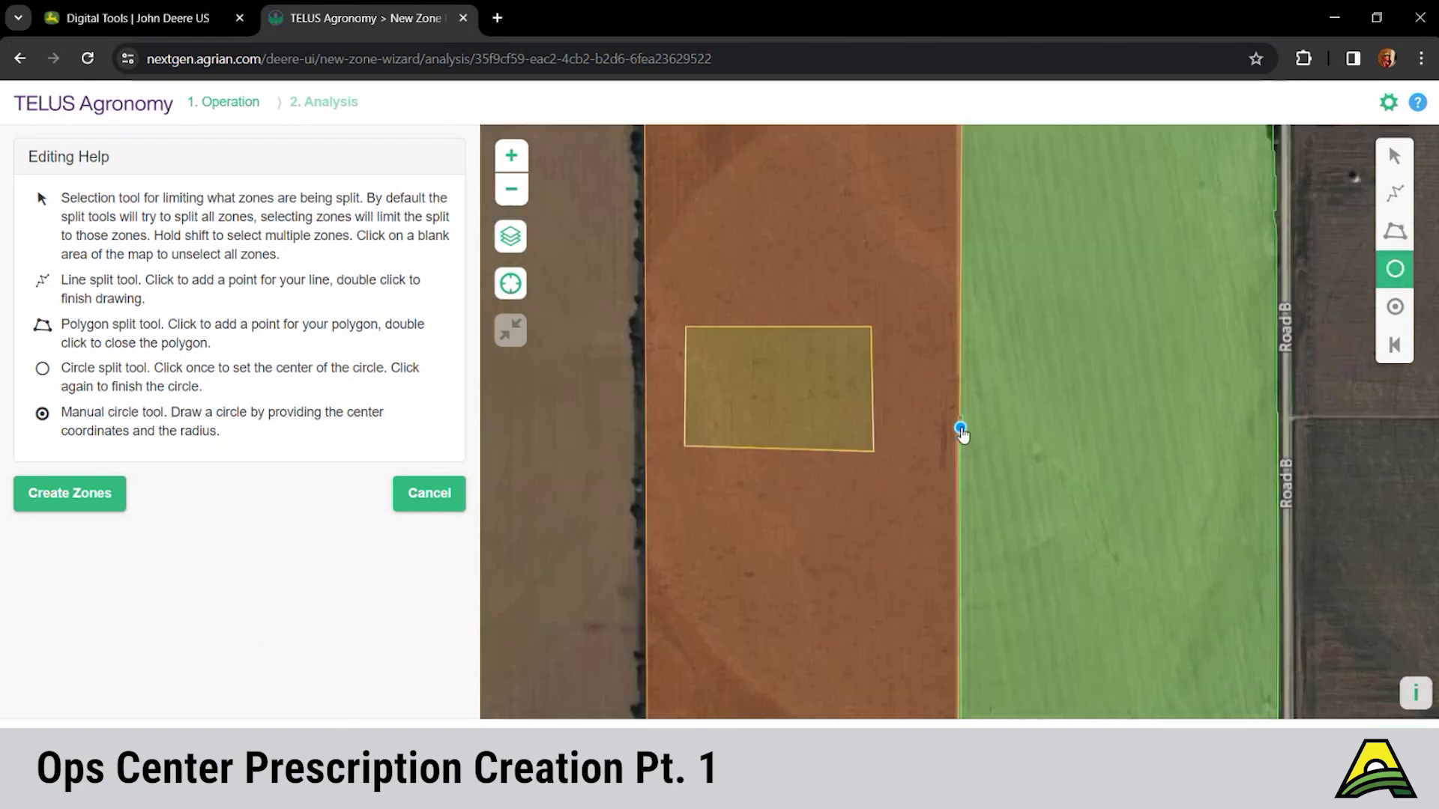
pyautogui.scroll(2, 961, 424)
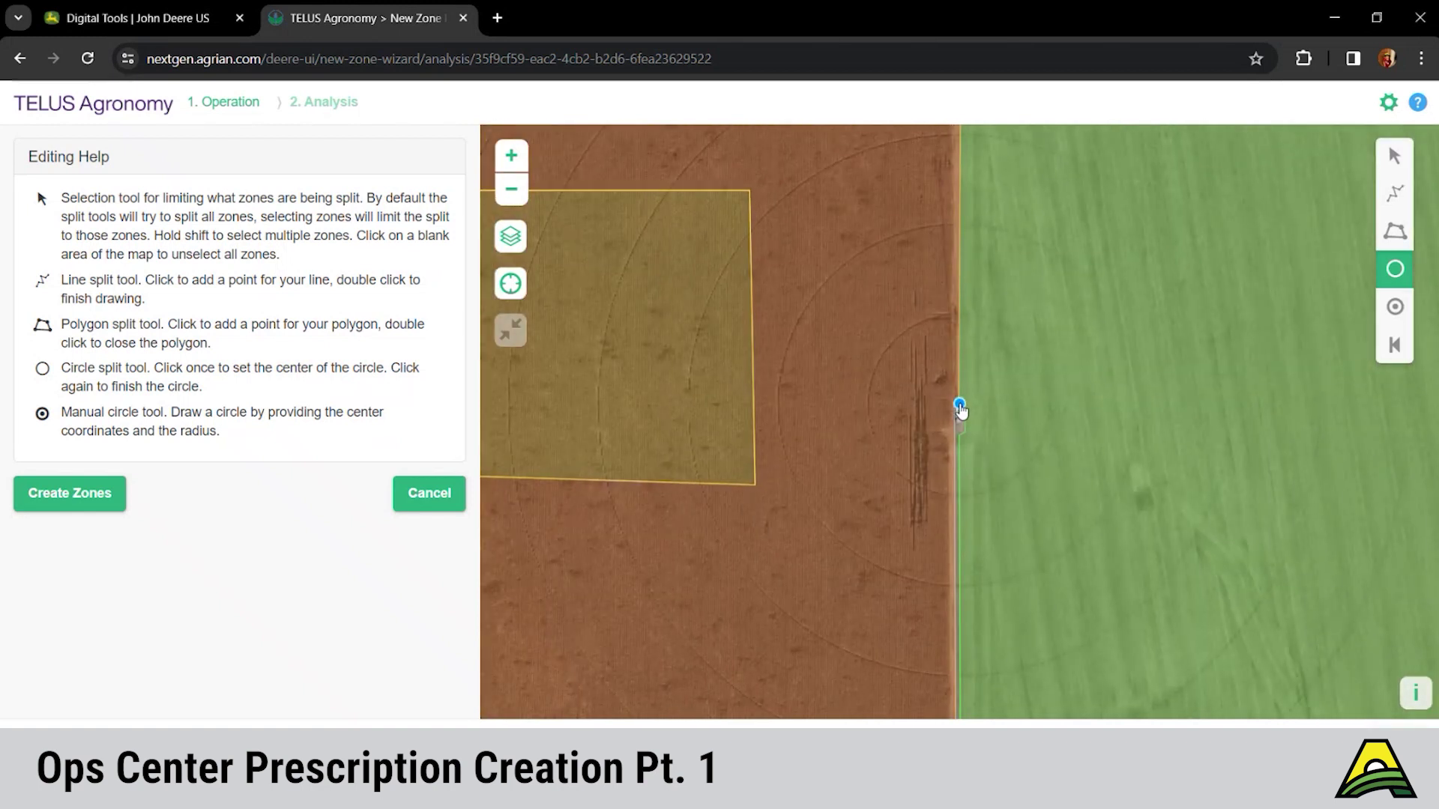
pyautogui.click(960, 404)
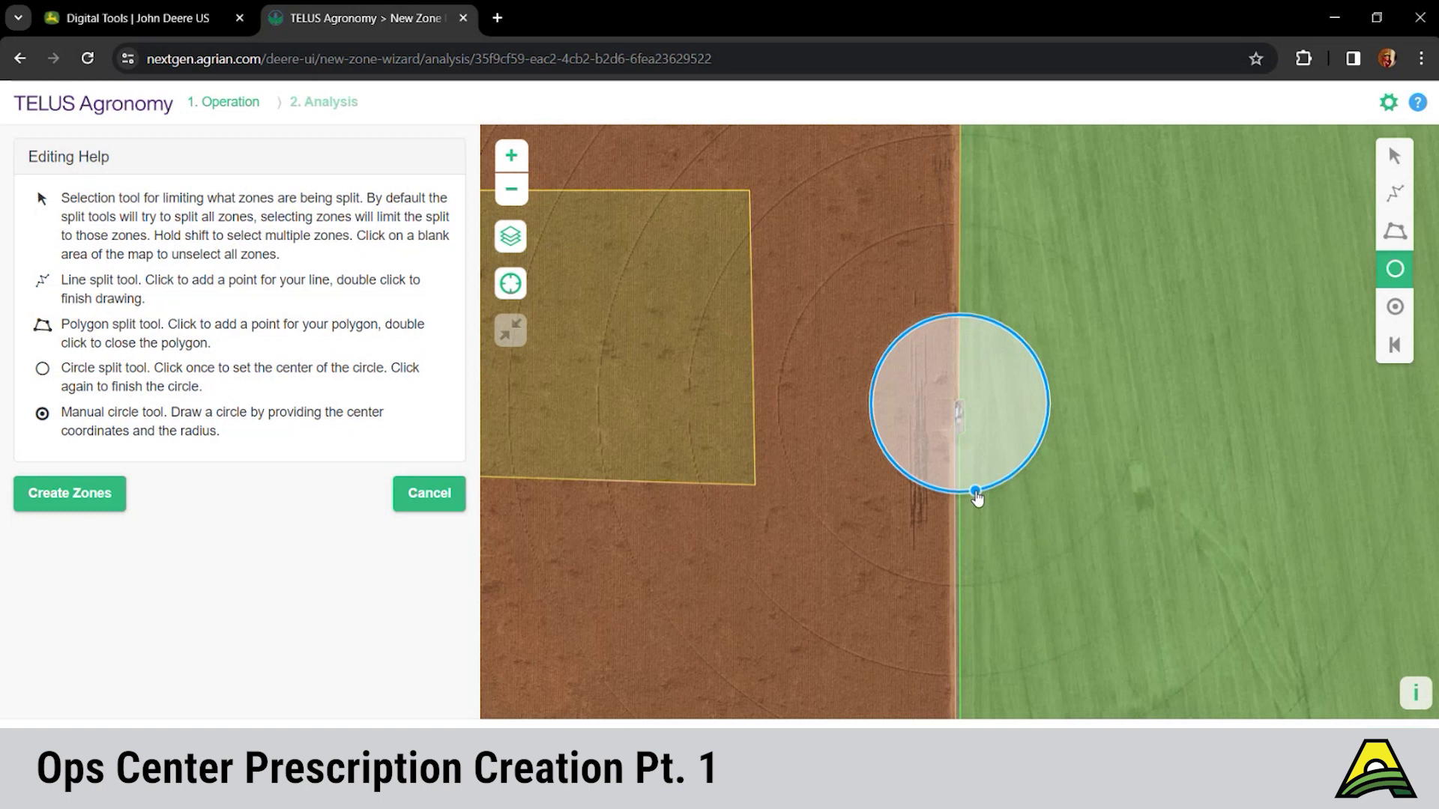
pyautogui.scroll(-2, 975, 498)
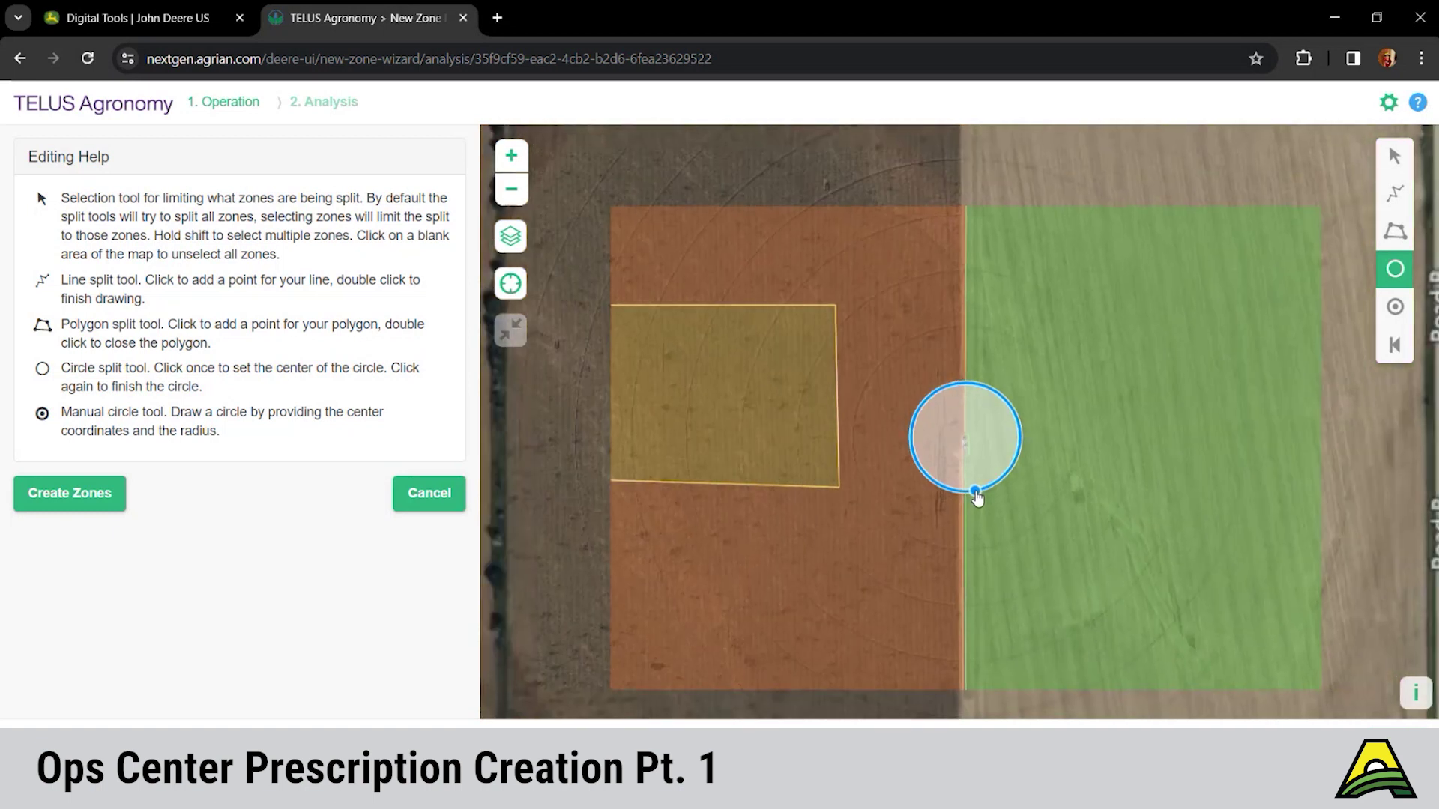
pyautogui.scroll(1, 974, 495)
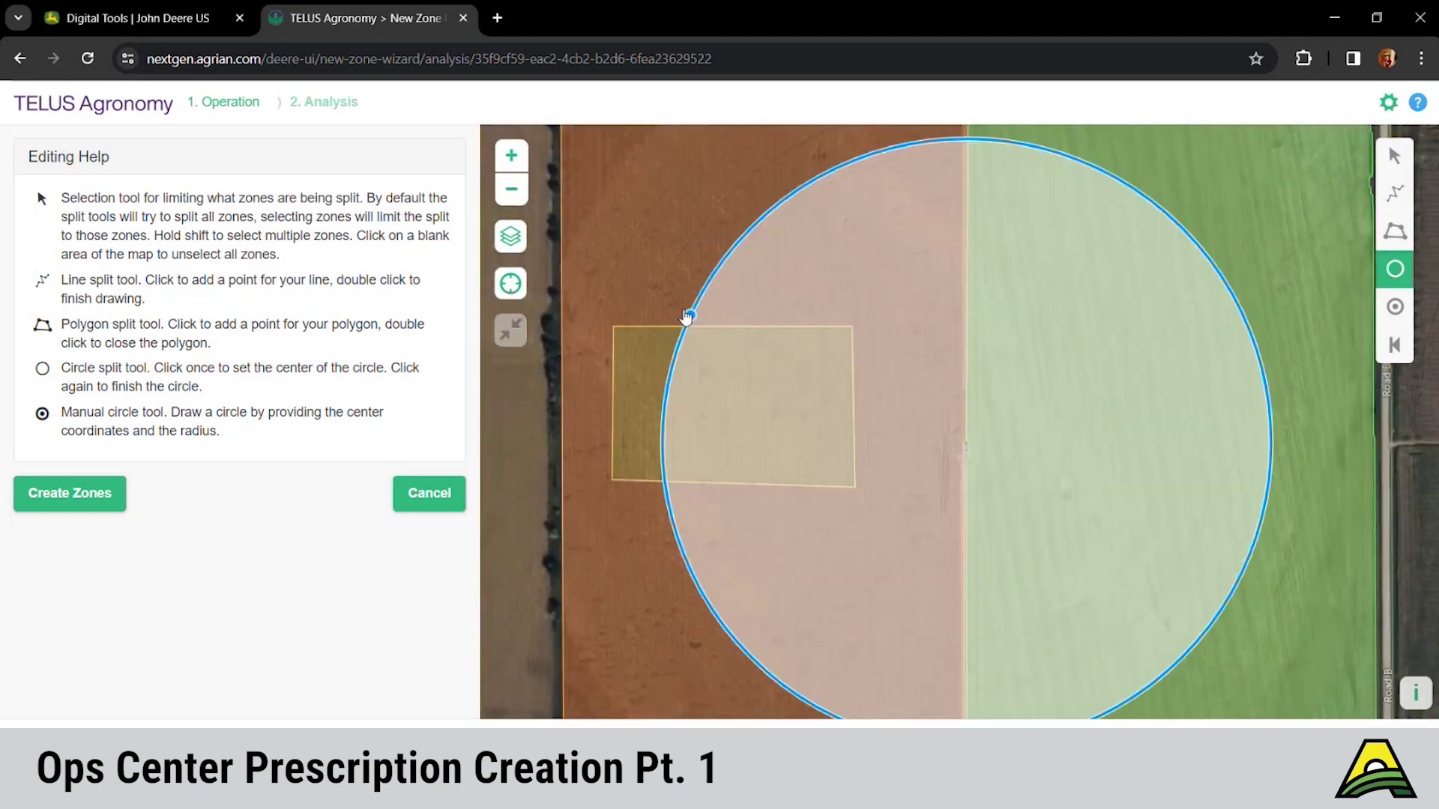
pyautogui.scroll(-1, 677, 309)
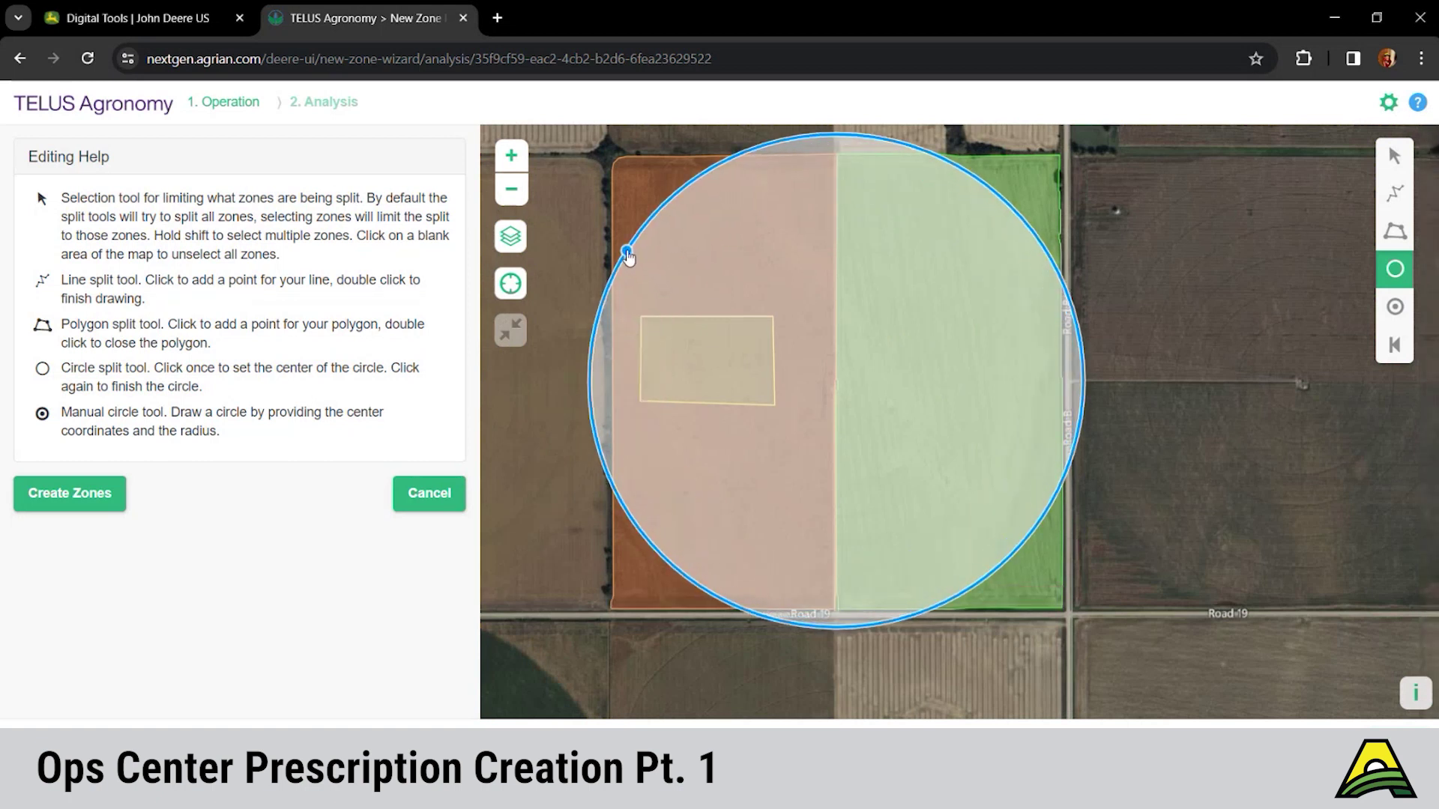
pyautogui.click(627, 257)
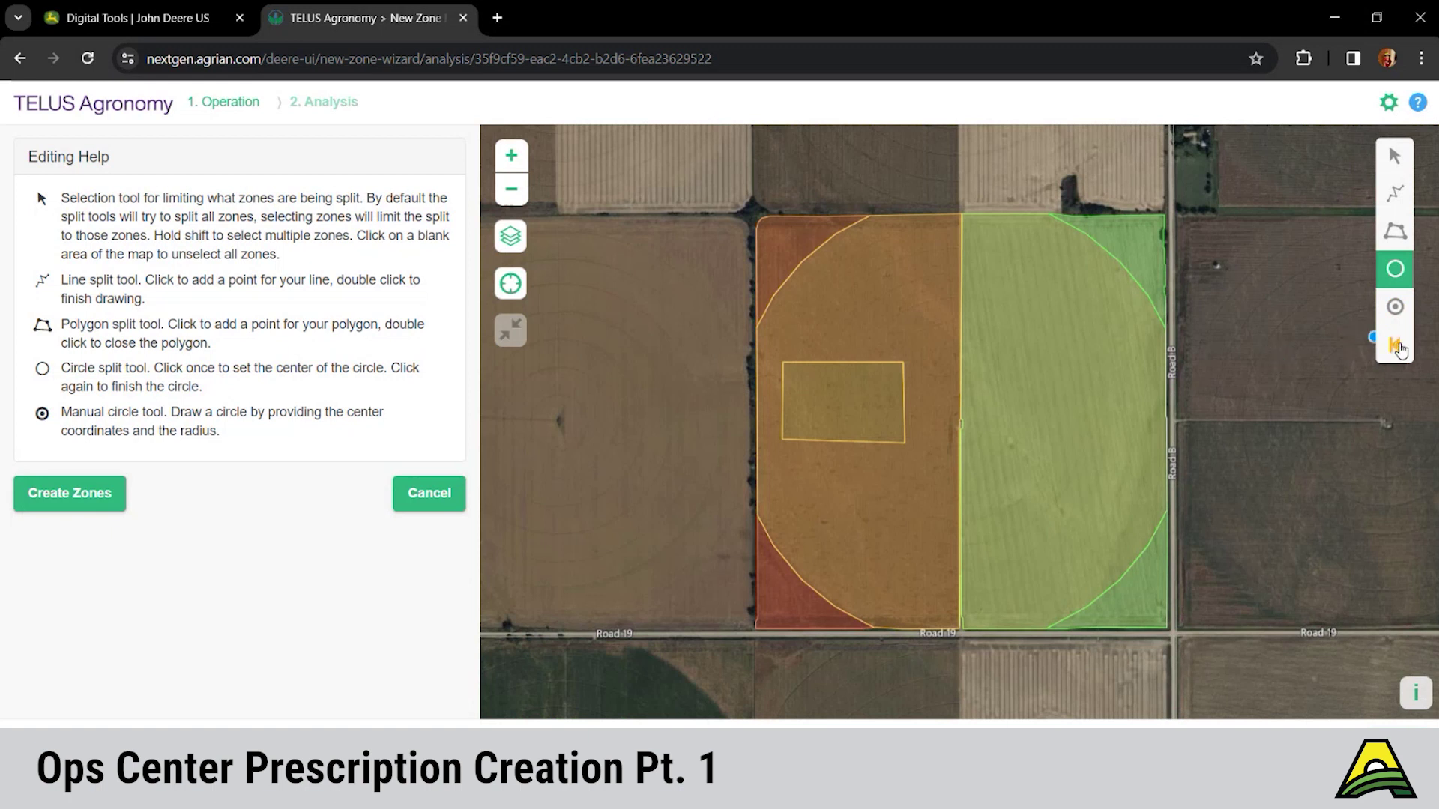
pyautogui.click(1396, 346)
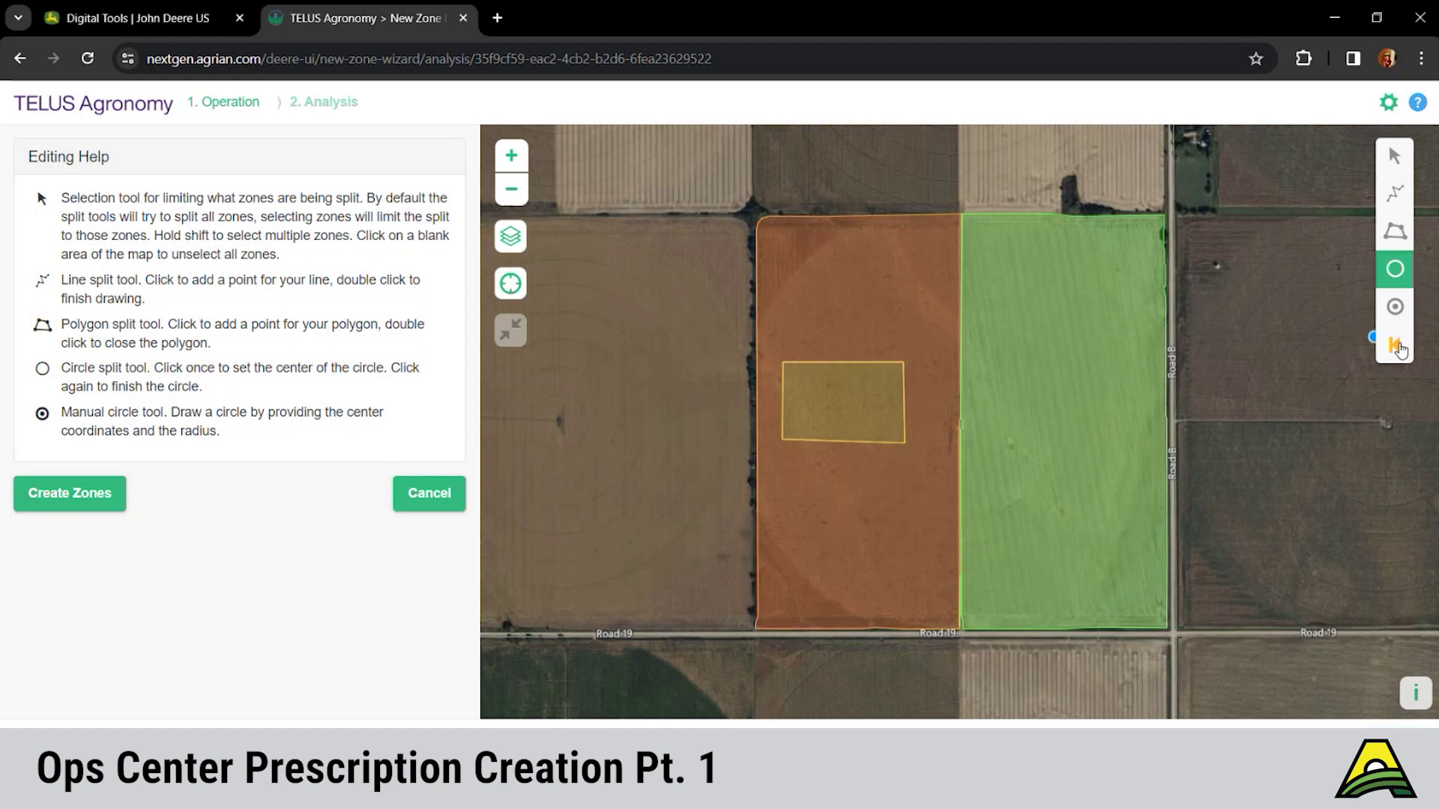
pyautogui.click(1397, 346)
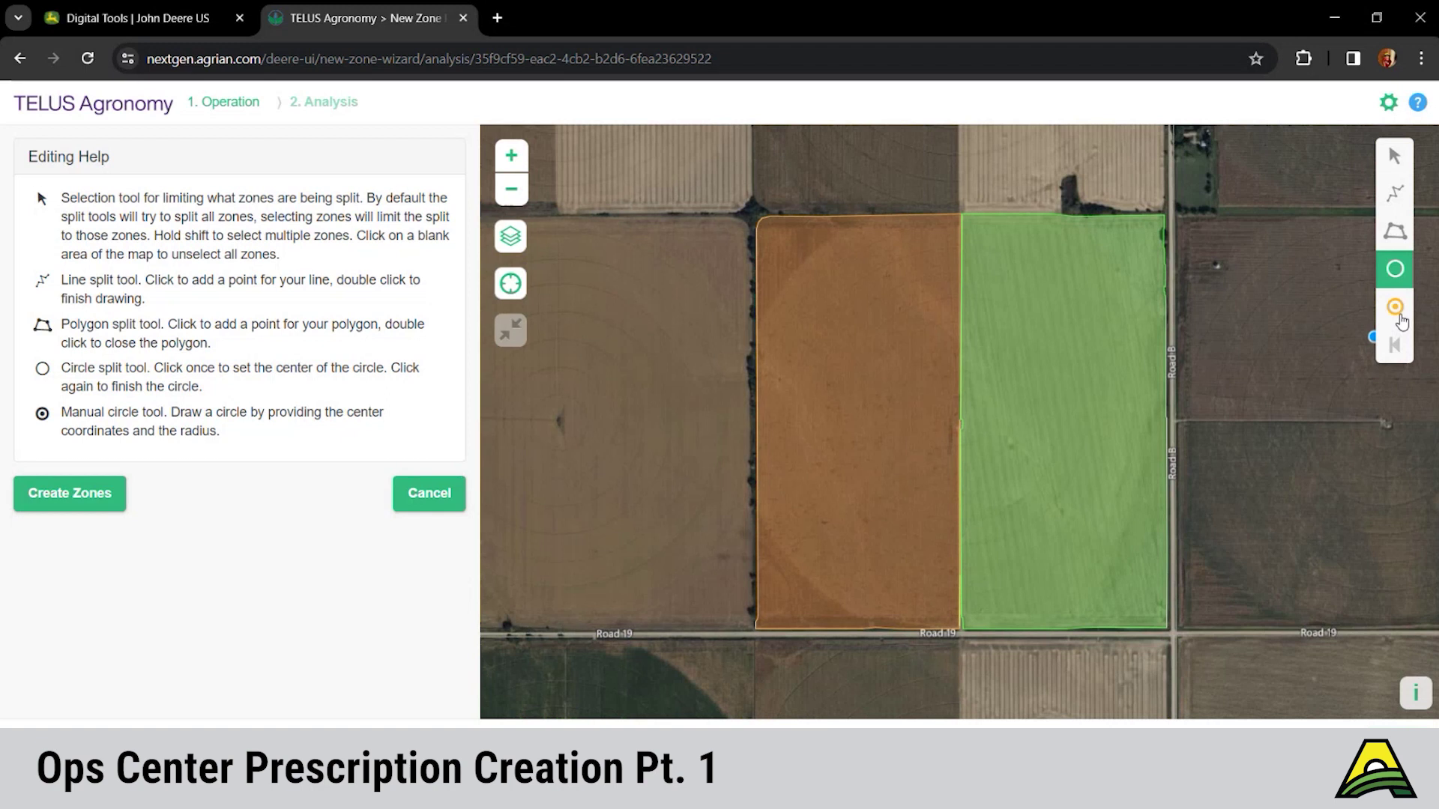
# Try a manual circle split with a 1350 ft radius, then clear it.
pyautogui.click(1399, 318)
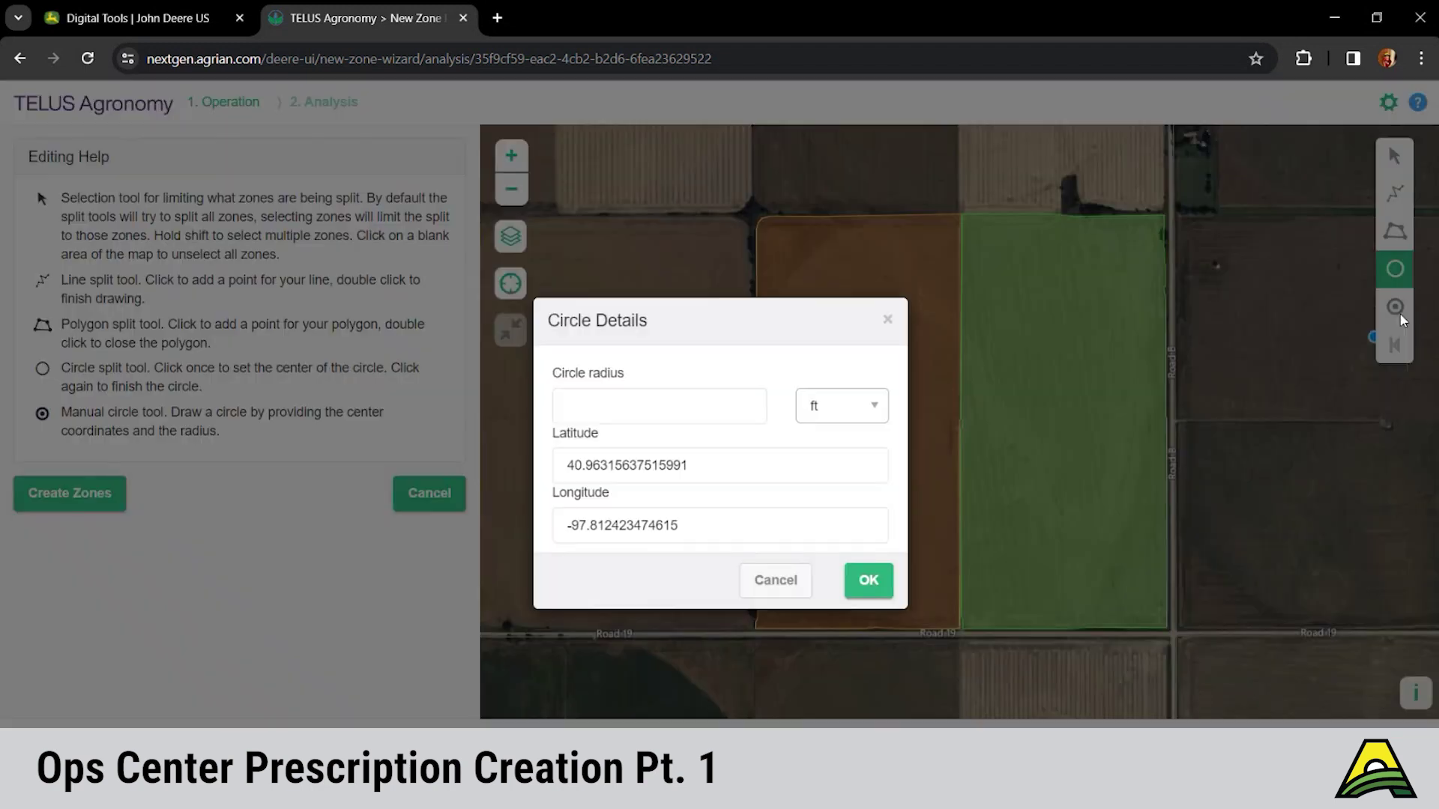
pyautogui.click(681, 410)
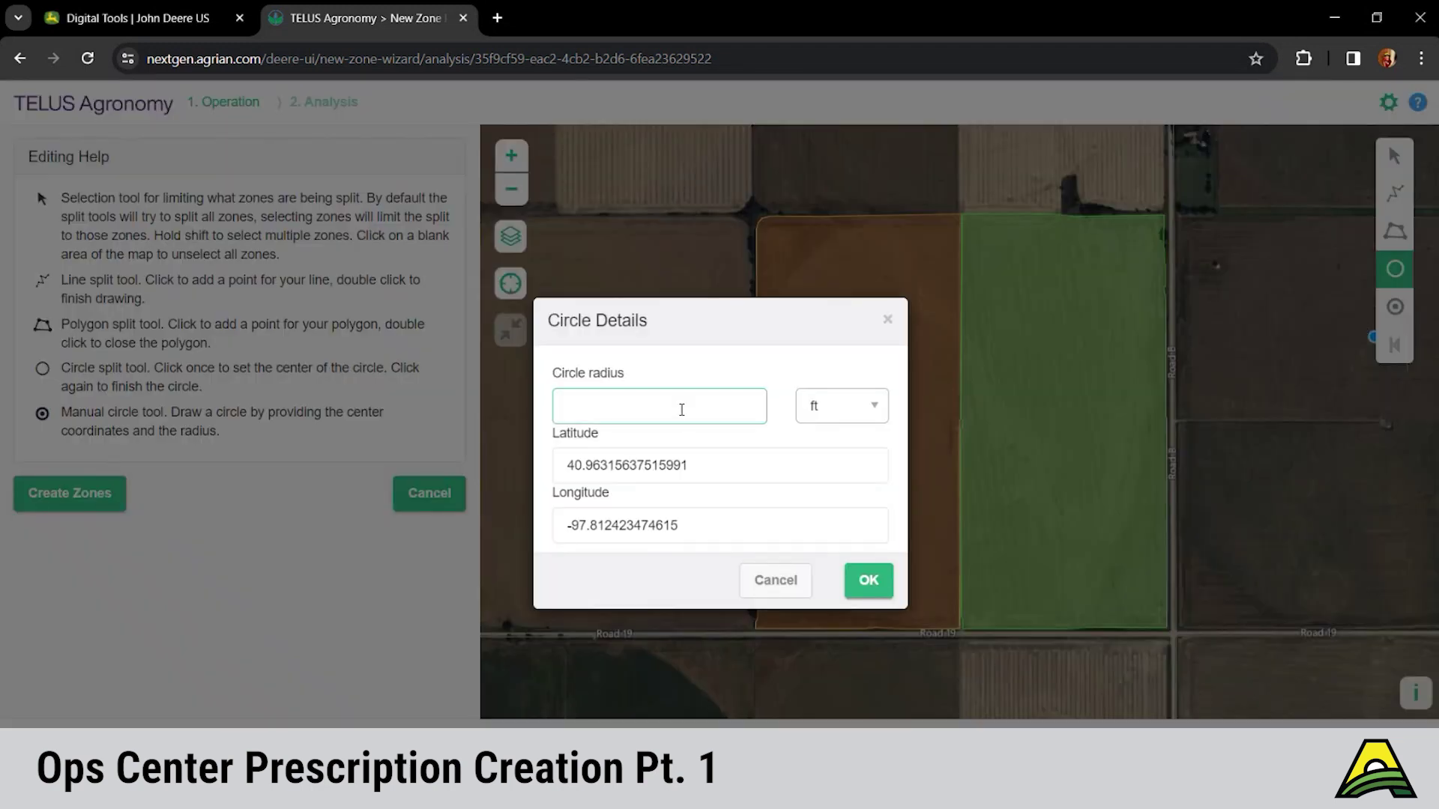
pyautogui.write('1350')
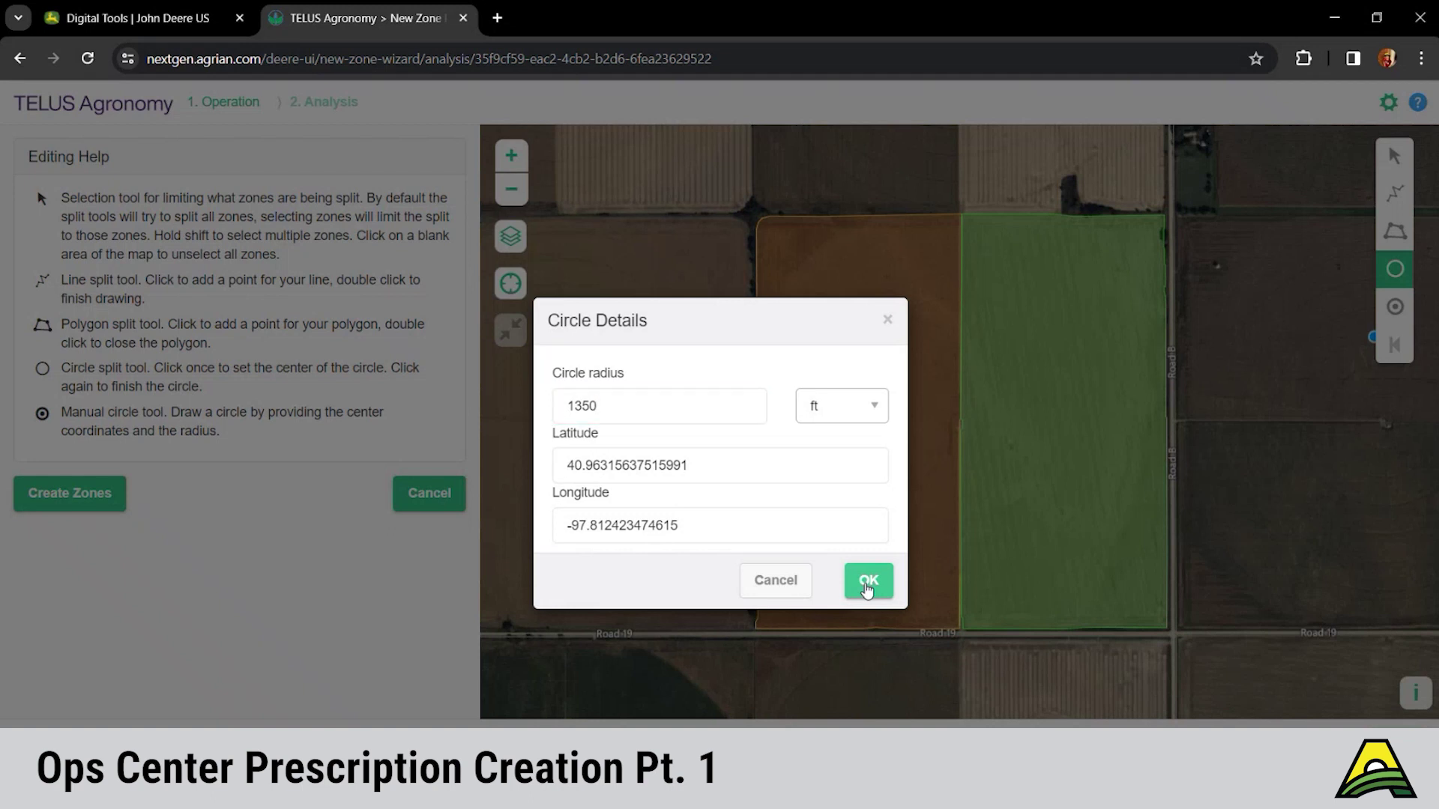
pyautogui.click(867, 588)
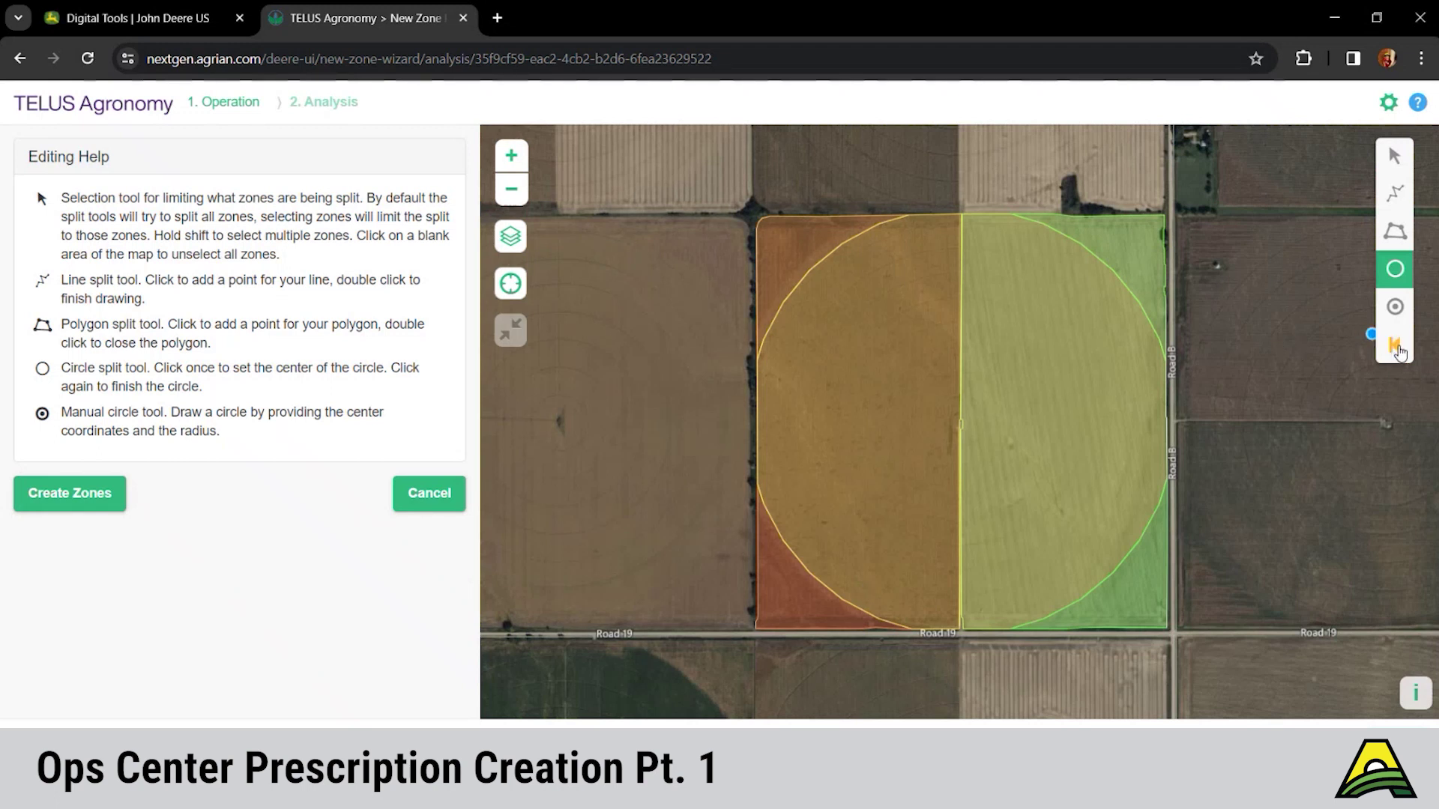
pyautogui.click(1395, 347)
# Add a manual circle split with a 1375 ft radius and convert it into zones.
pyautogui.click(1394, 306)
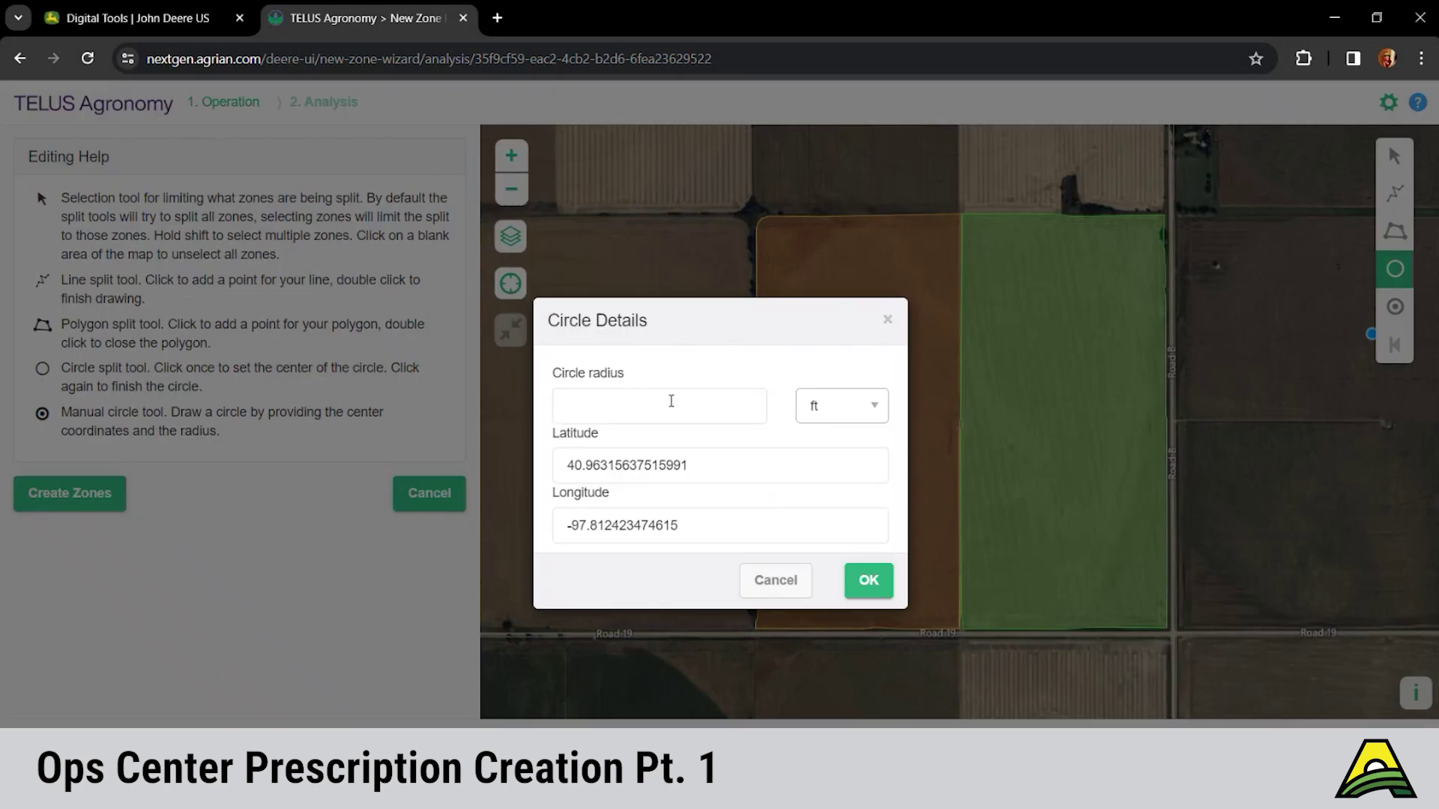
pyautogui.click(671, 401)
pyautogui.write('1375')
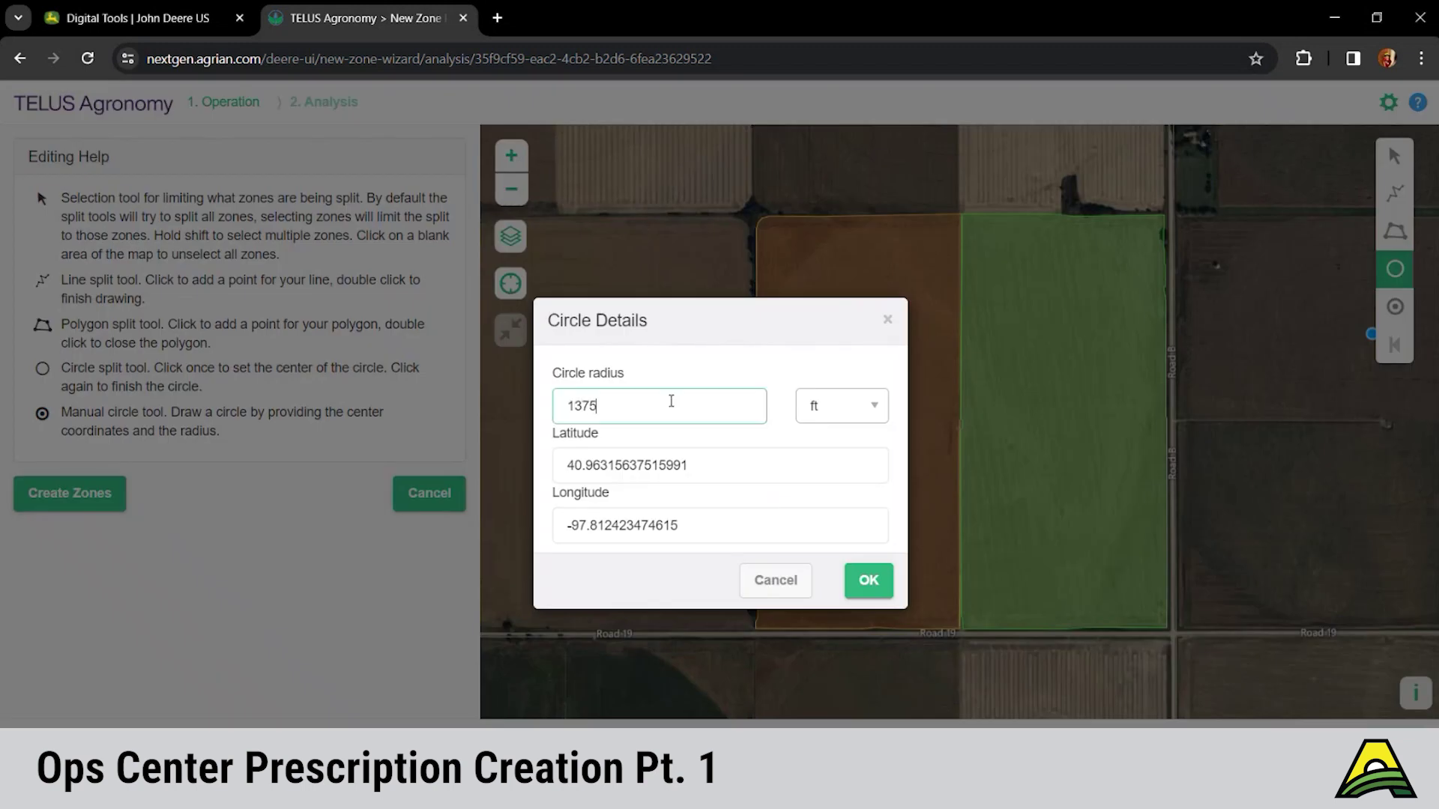
pyautogui.click(863, 584)
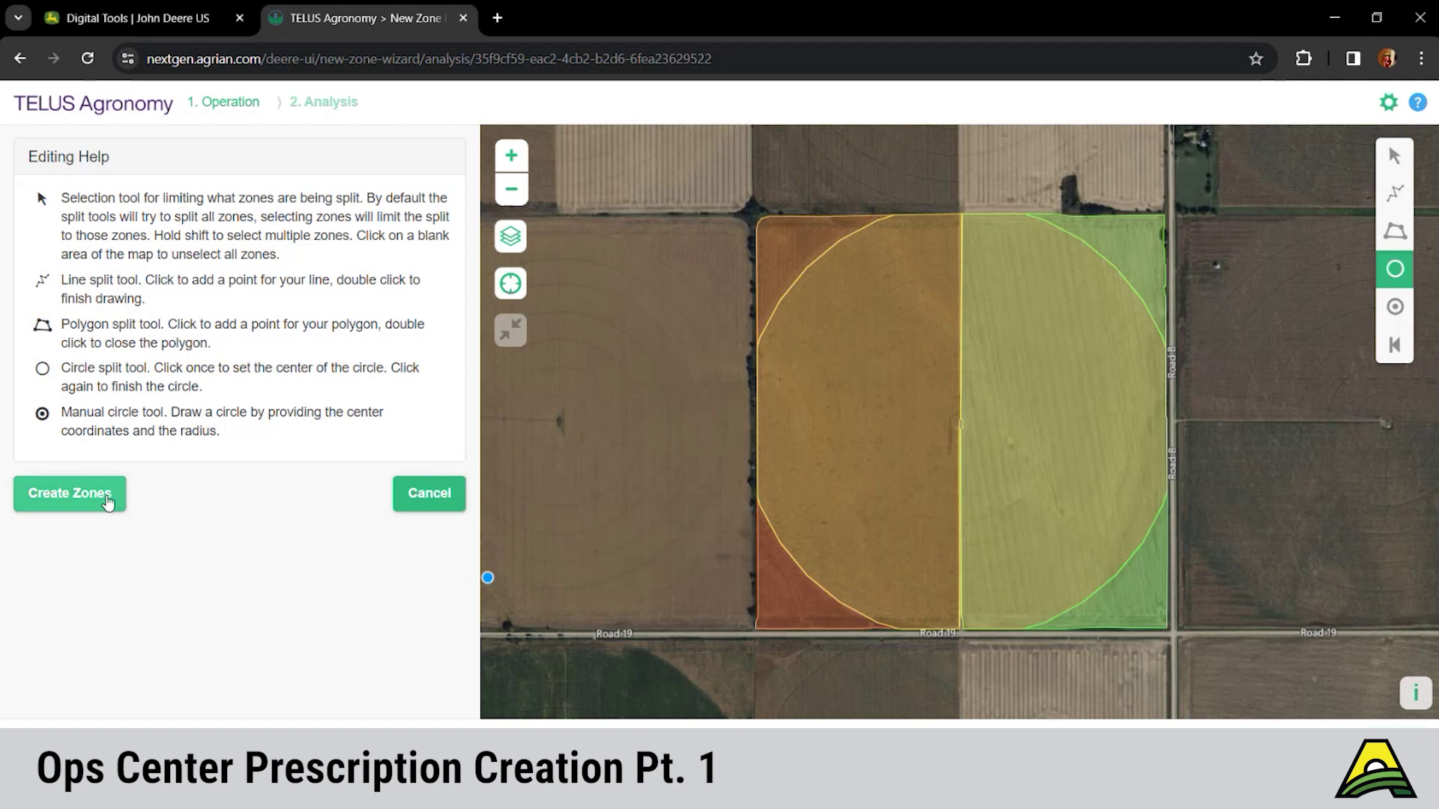
pyautogui.click(107, 498)
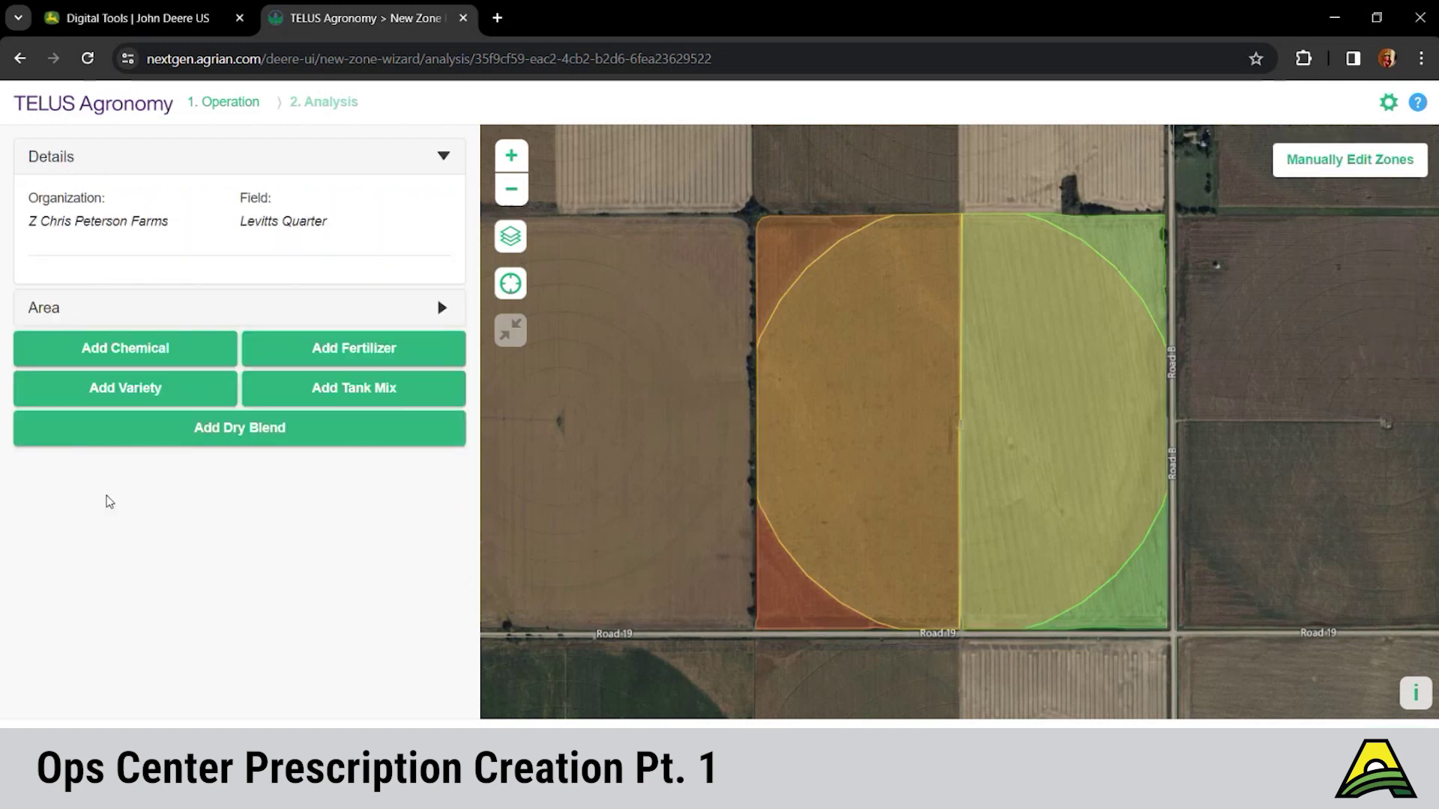
# Expand the Area section to list the seven zones and their acreages.
pyautogui.click(309, 314)
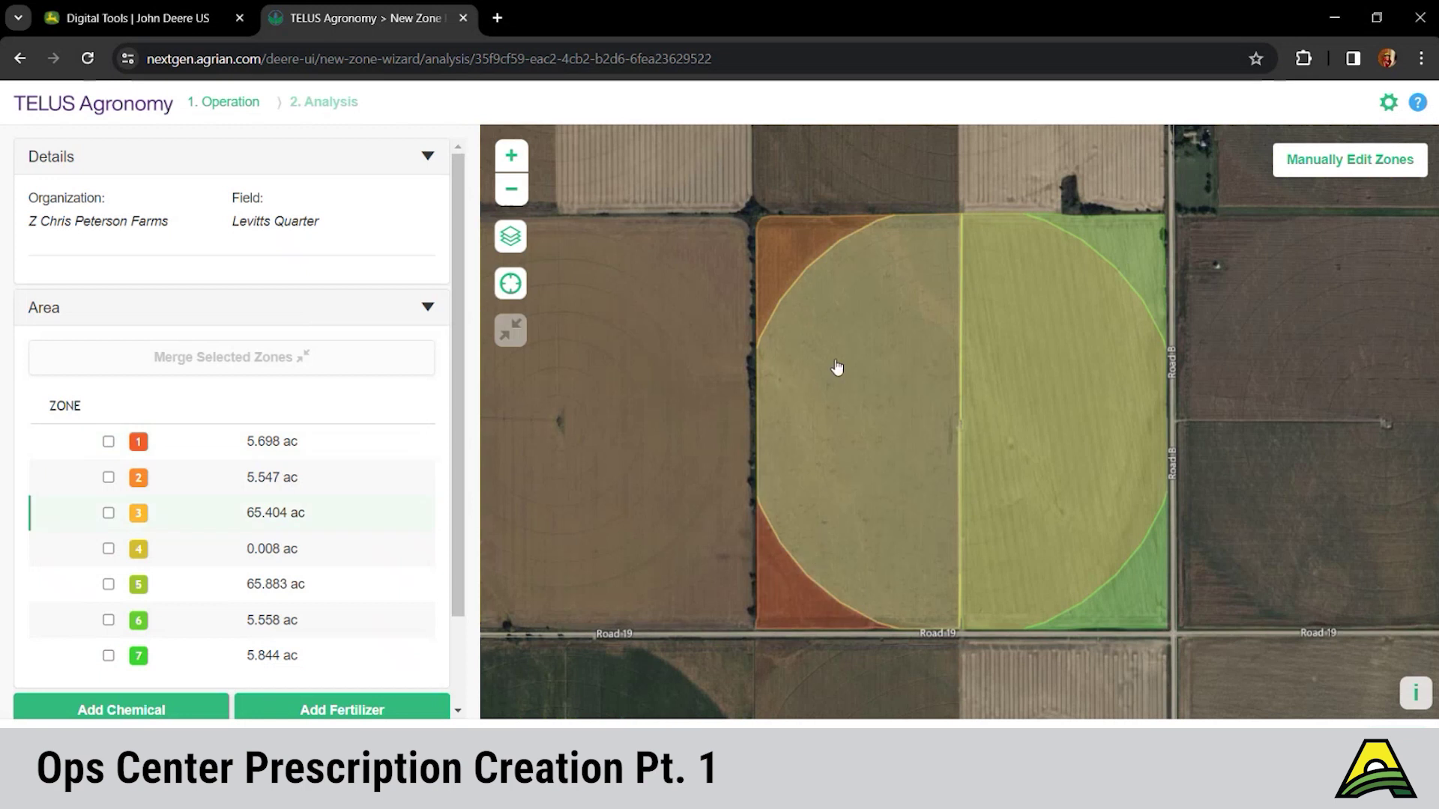
# Merge top corner zones 2 and 6 into one zone.
pyautogui.click(792, 253)
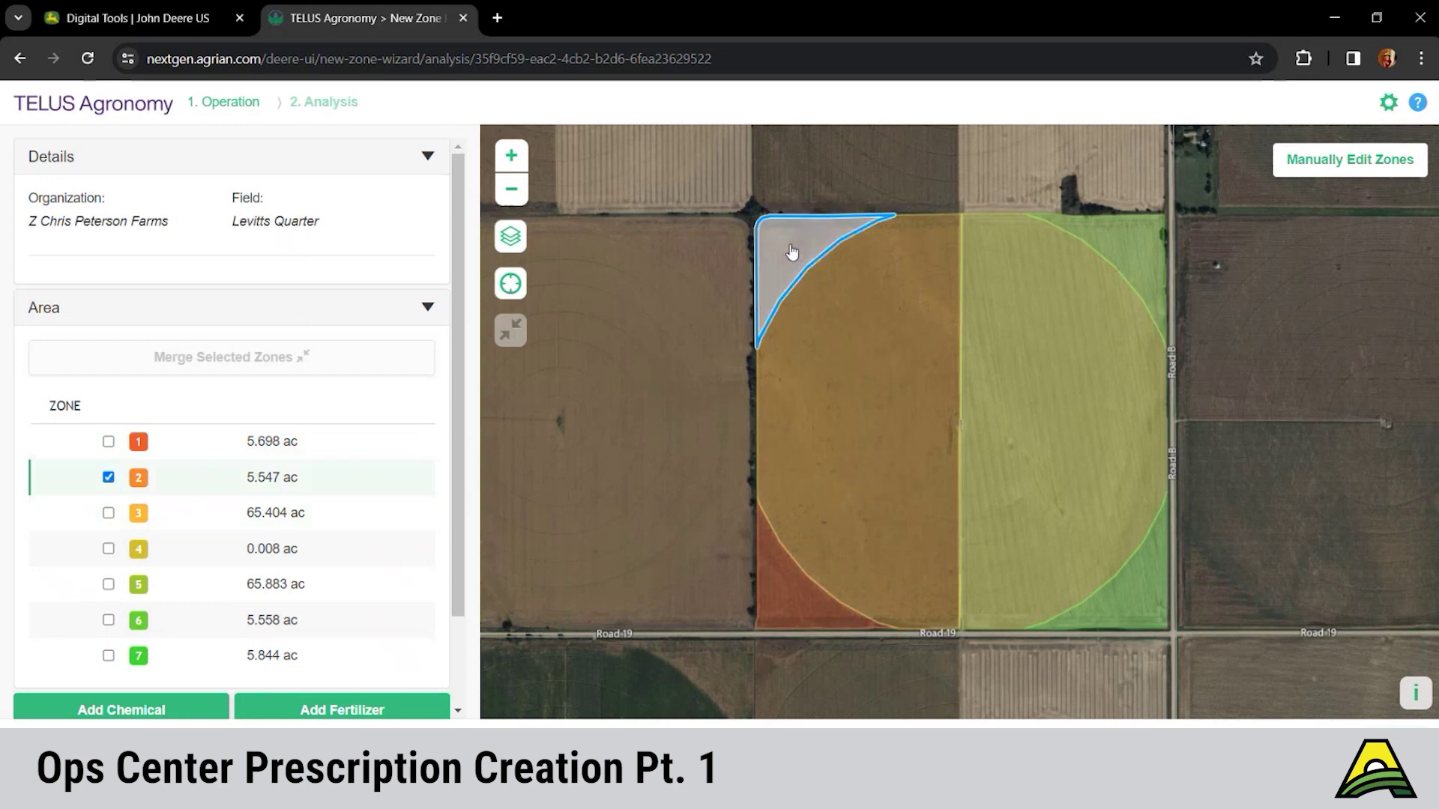
pyautogui.click(1147, 258)
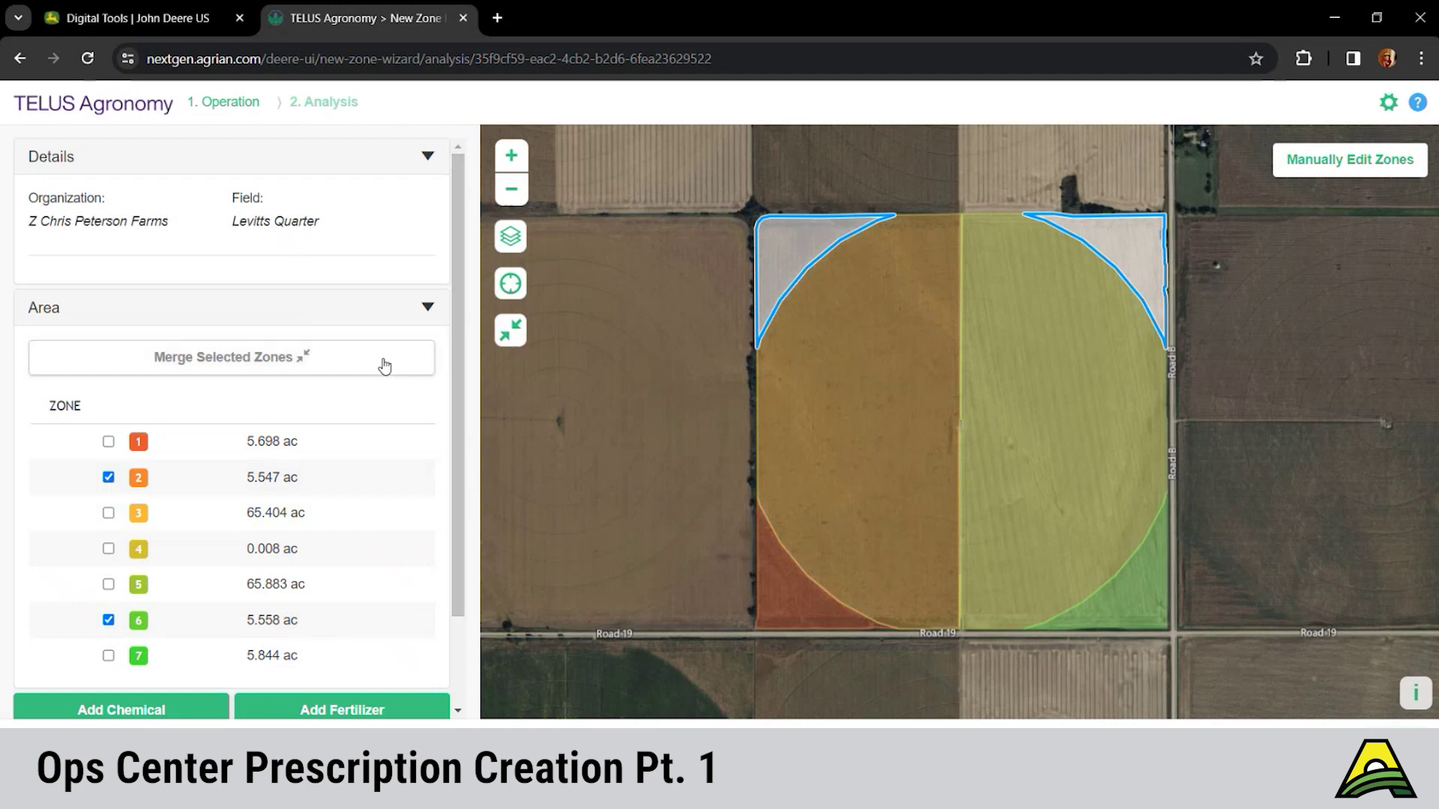
pyautogui.click(514, 336)
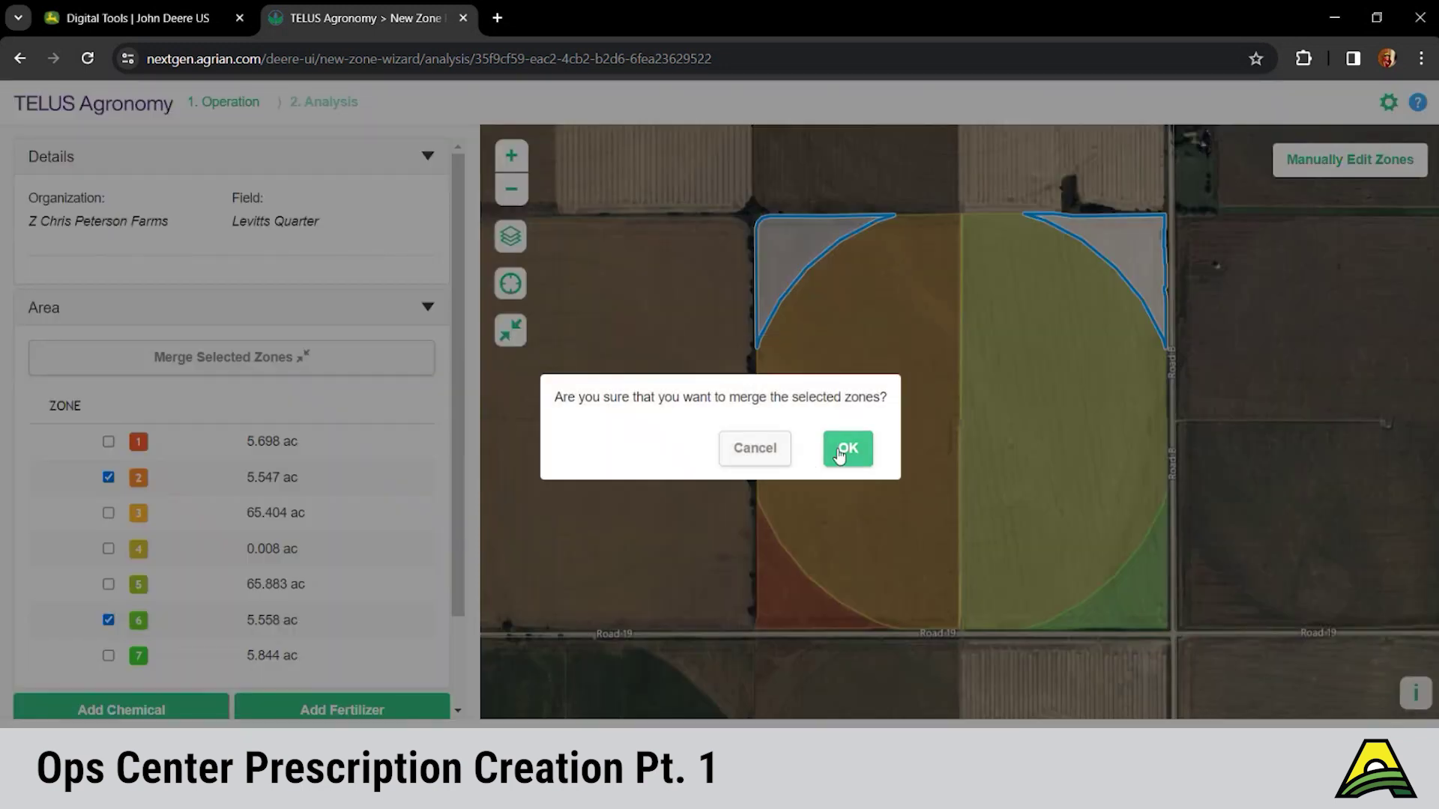
pyautogui.click(840, 449)
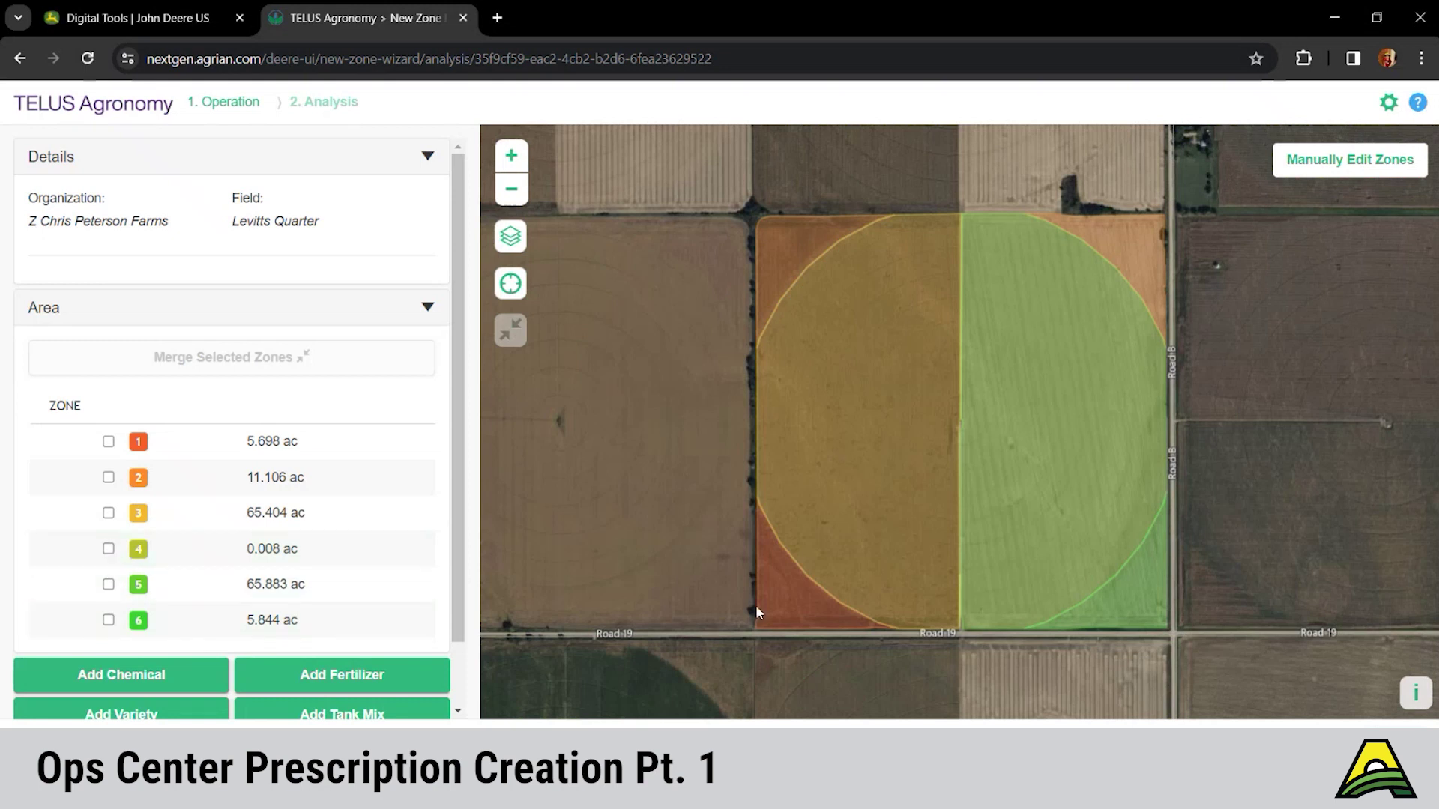
# Merge bottom corner zones 1 and 6 into one zone, leaving five zones.
pyautogui.click(802, 619)
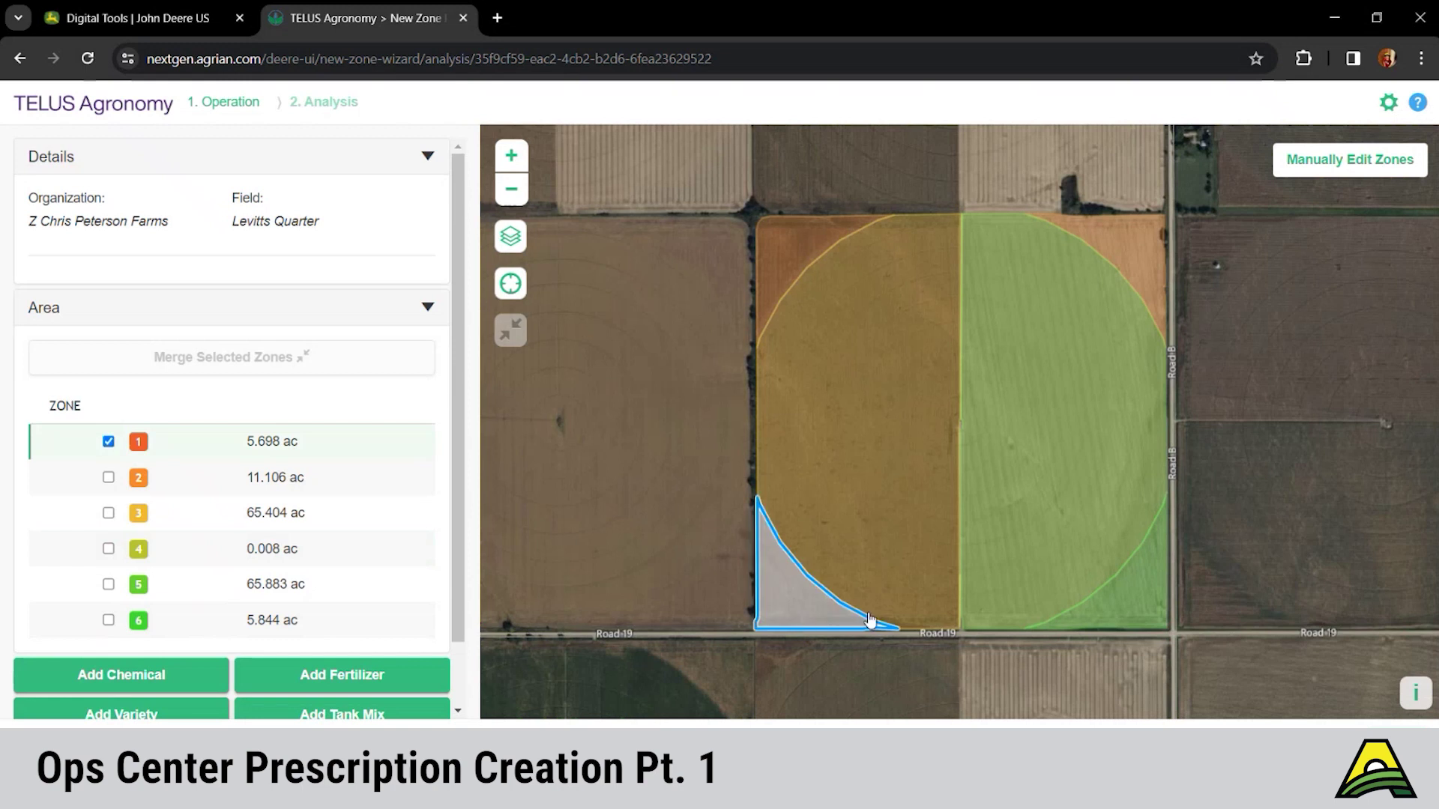
pyautogui.click(1112, 614)
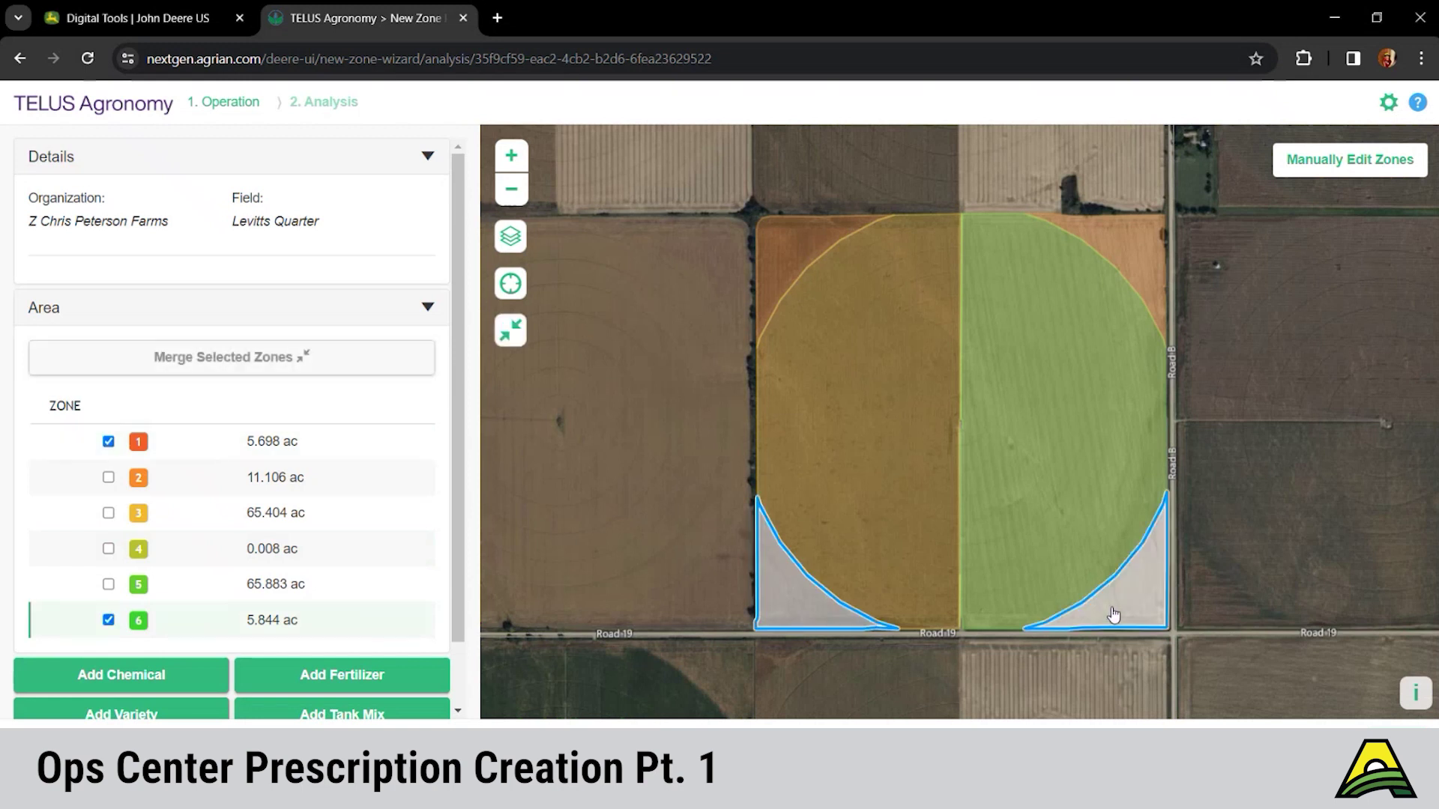
pyautogui.click(365, 365)
pyautogui.click(847, 450)
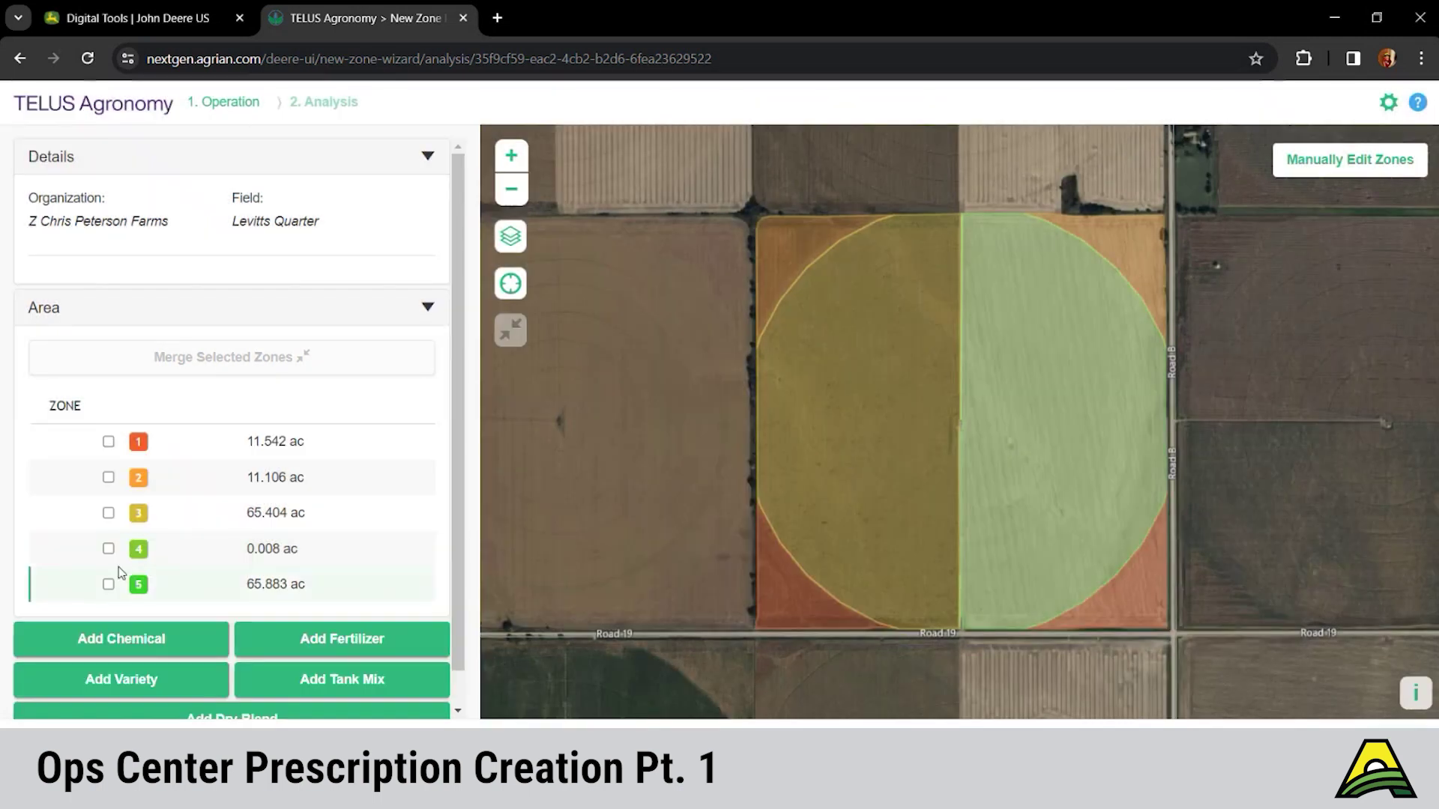
# Merge the thin centre-line sliver zone 4 into zone 3, leaving four zones (65.412 ac).
pyautogui.click(109, 550)
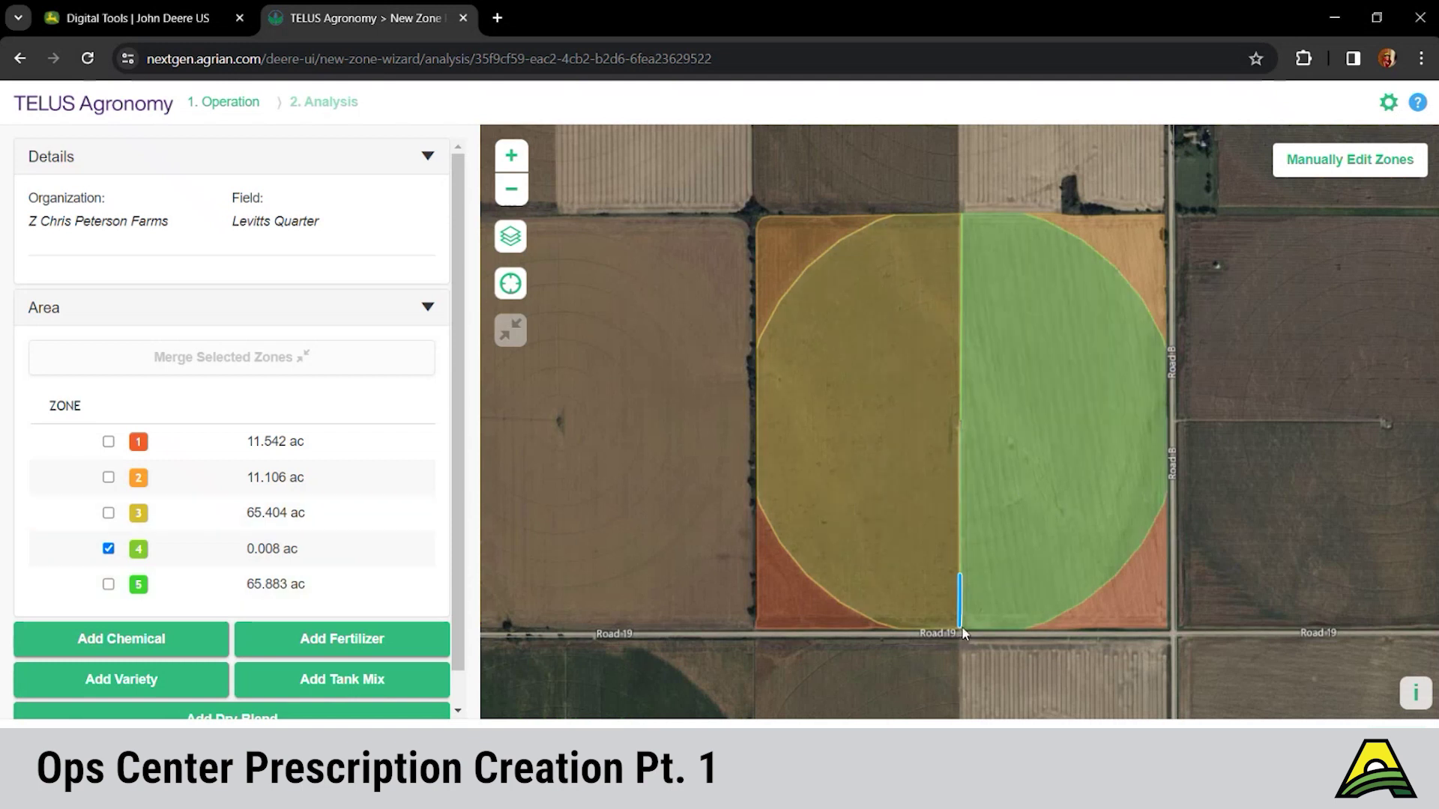
pyautogui.scroll(3, 961, 627)
pyautogui.scroll(1, 962, 628)
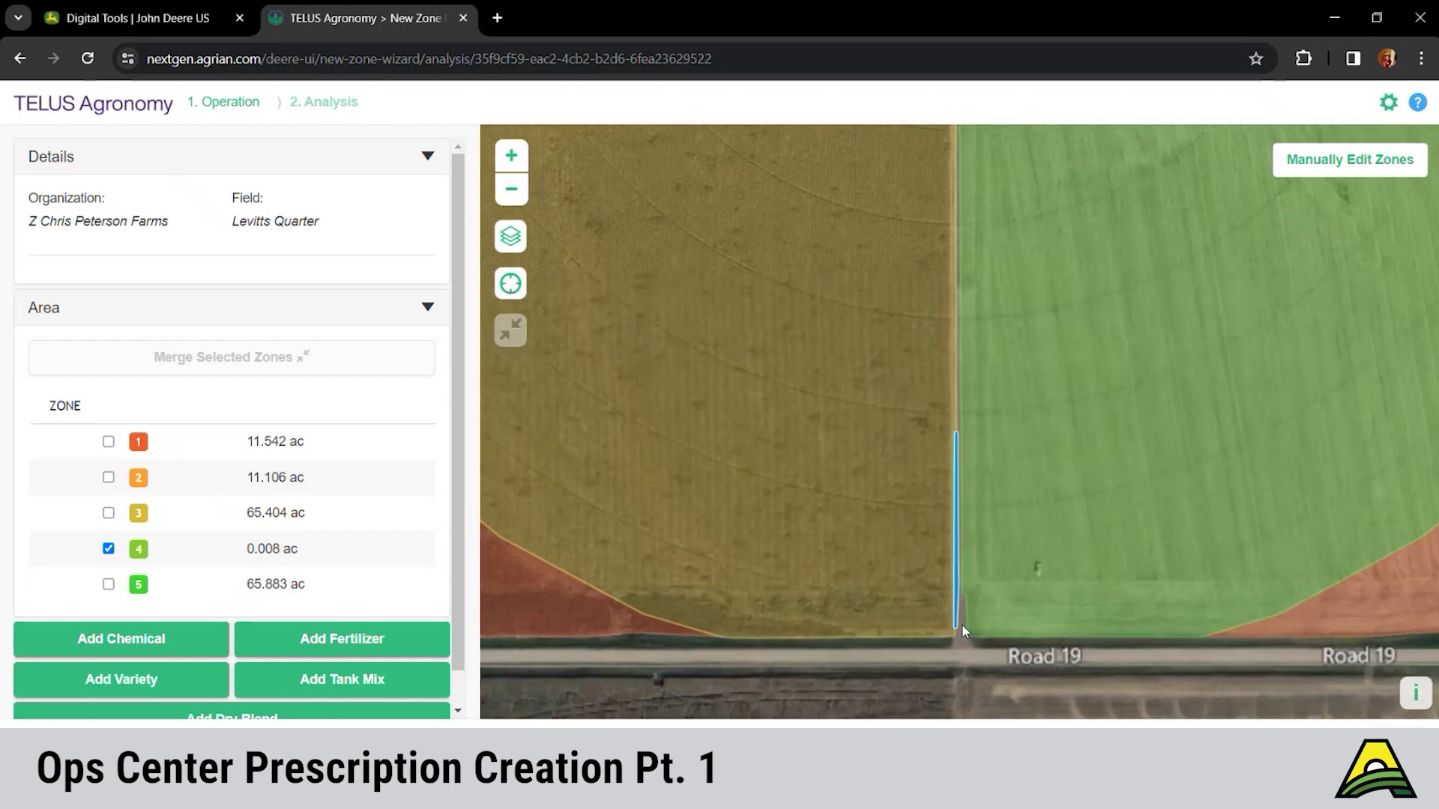
pyautogui.scroll(1, 963, 581)
pyautogui.scroll(-3, 963, 582)
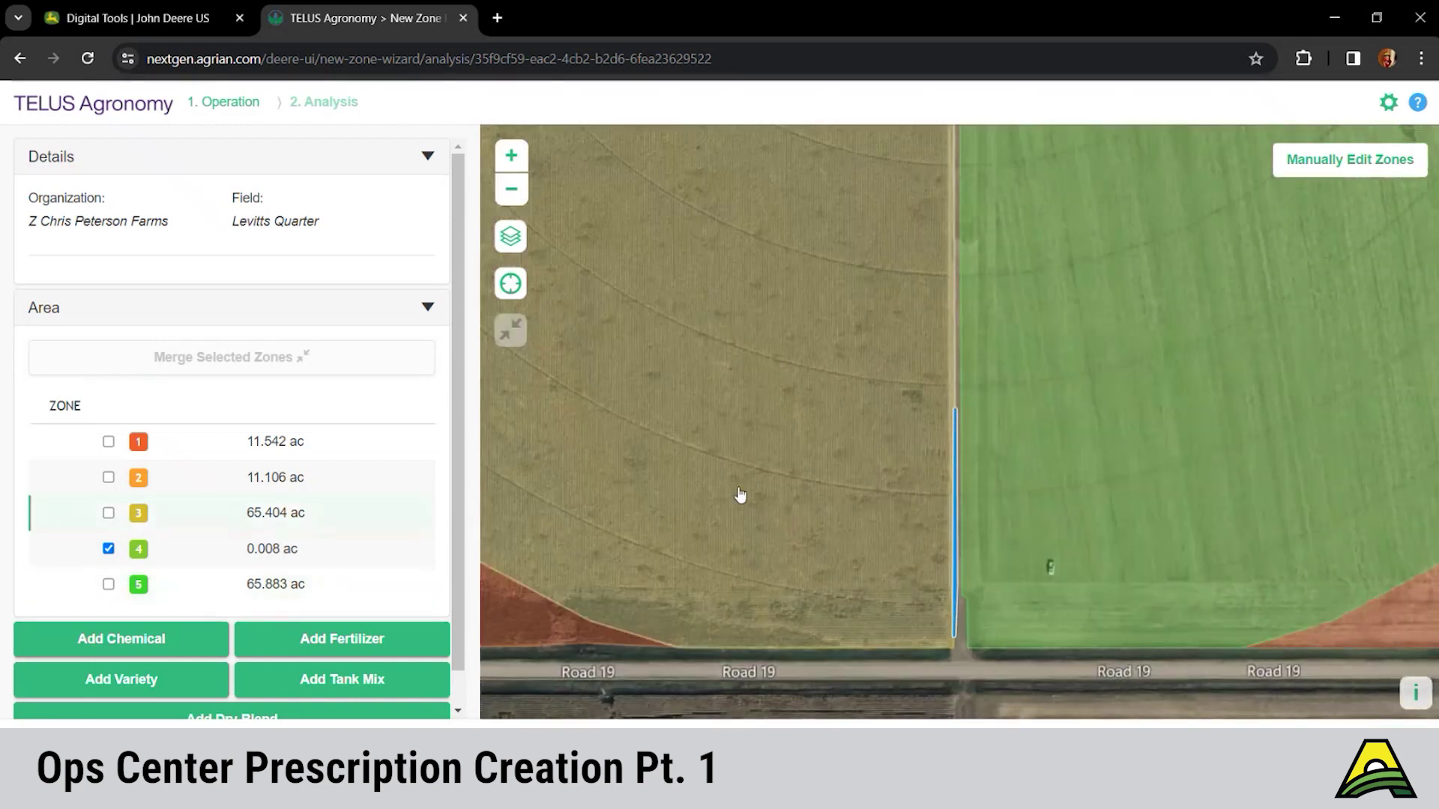
pyautogui.click(735, 490)
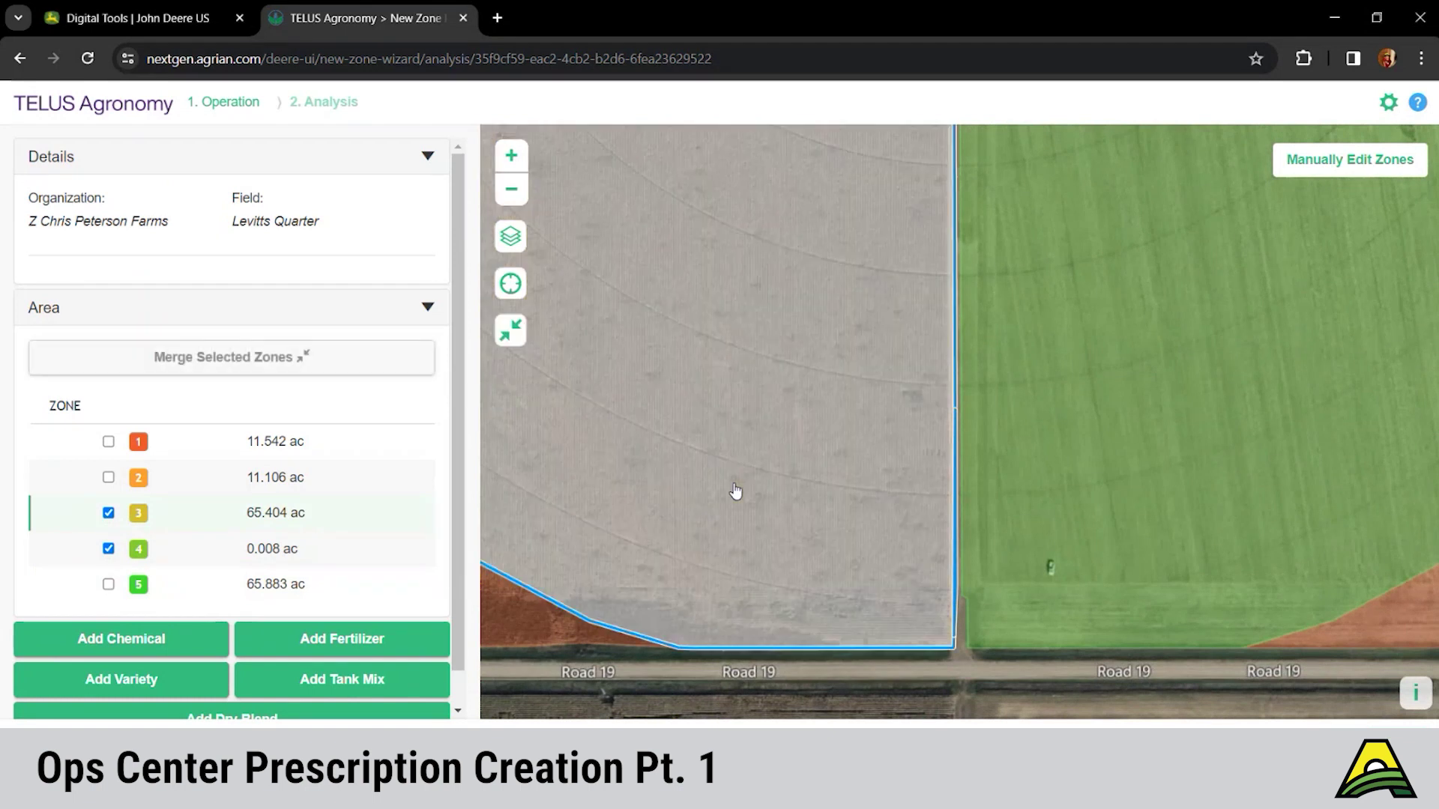
pyautogui.click(519, 327)
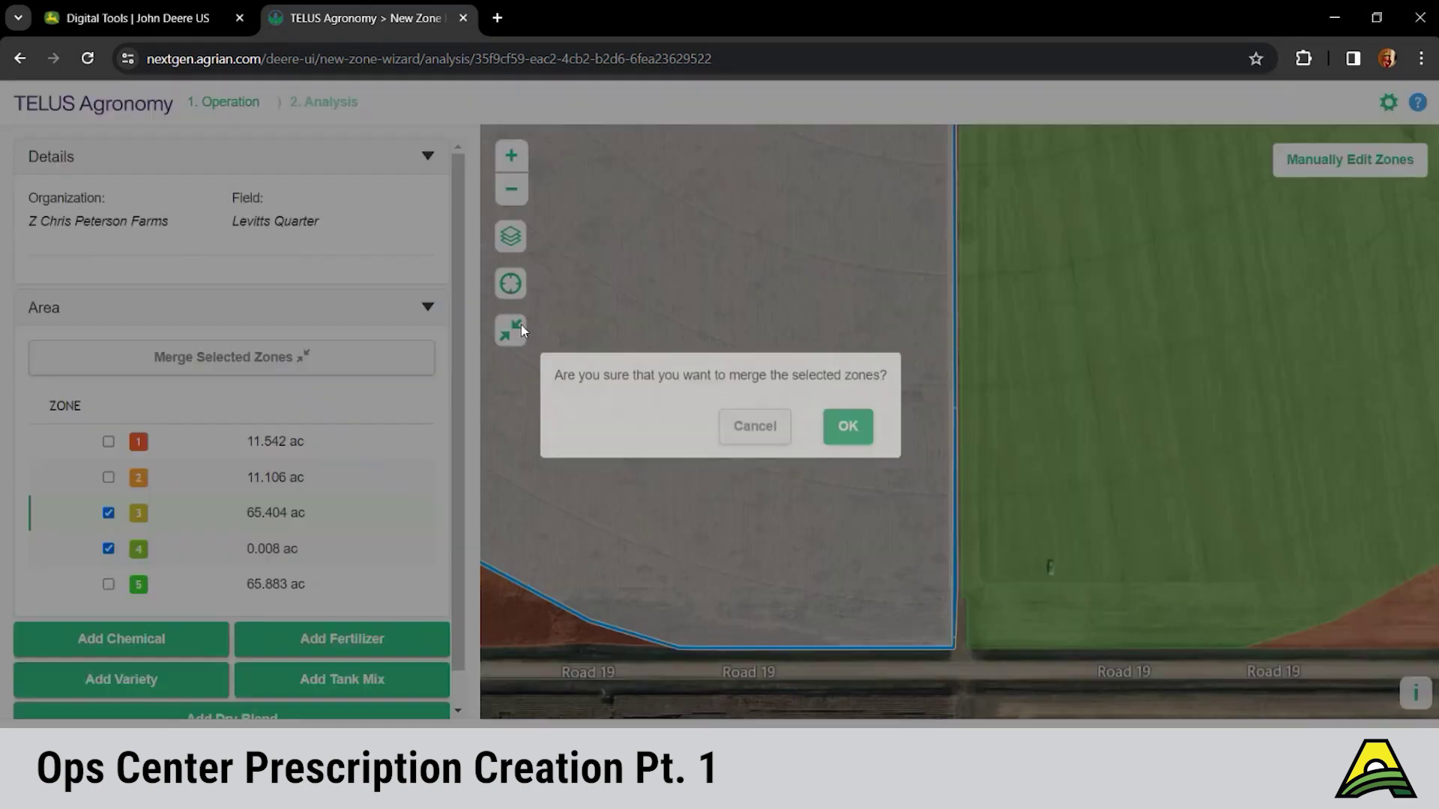
pyautogui.click(847, 448)
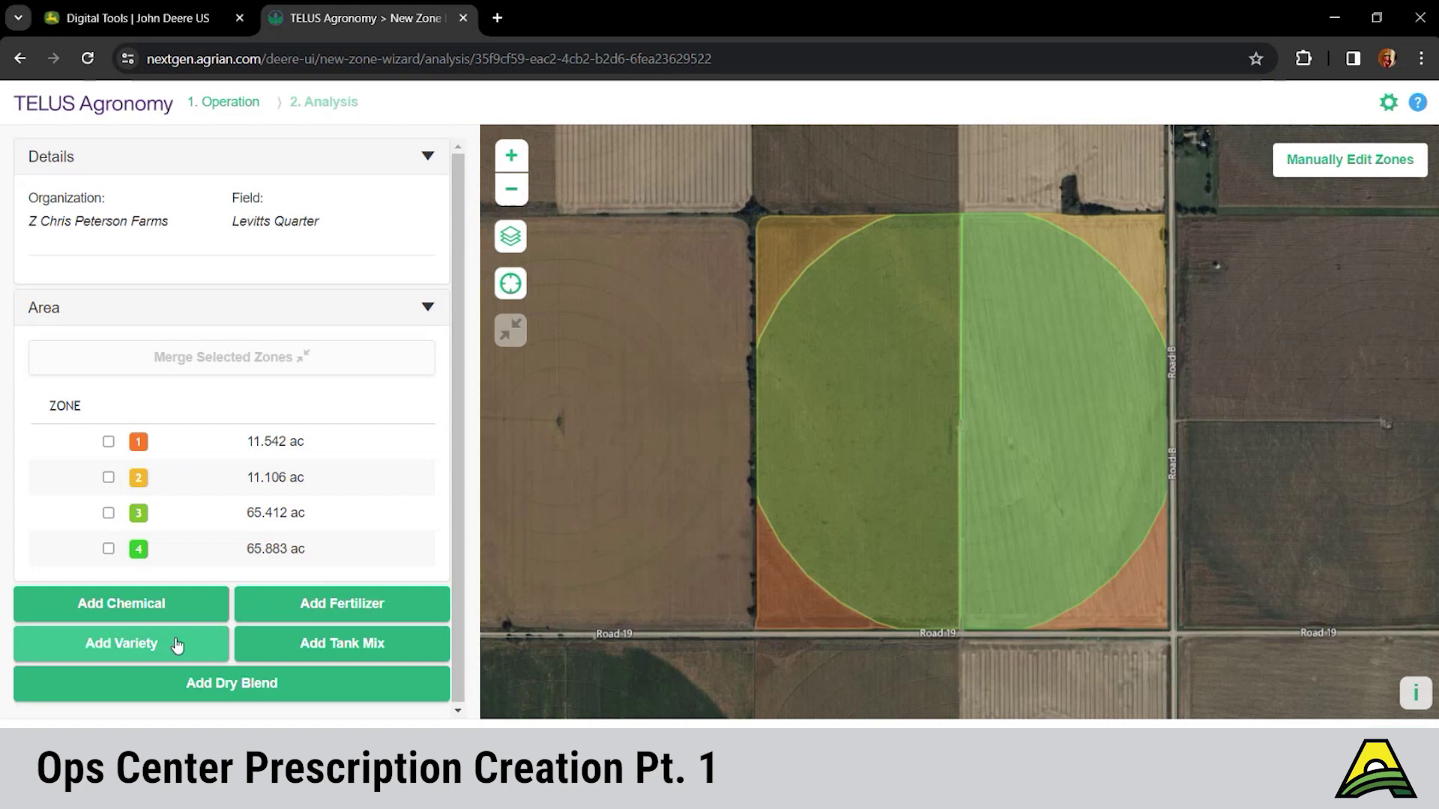
# Add DKC59-82RIB as the seed variety for Levitts Quarter.
pyautogui.click(177, 646)
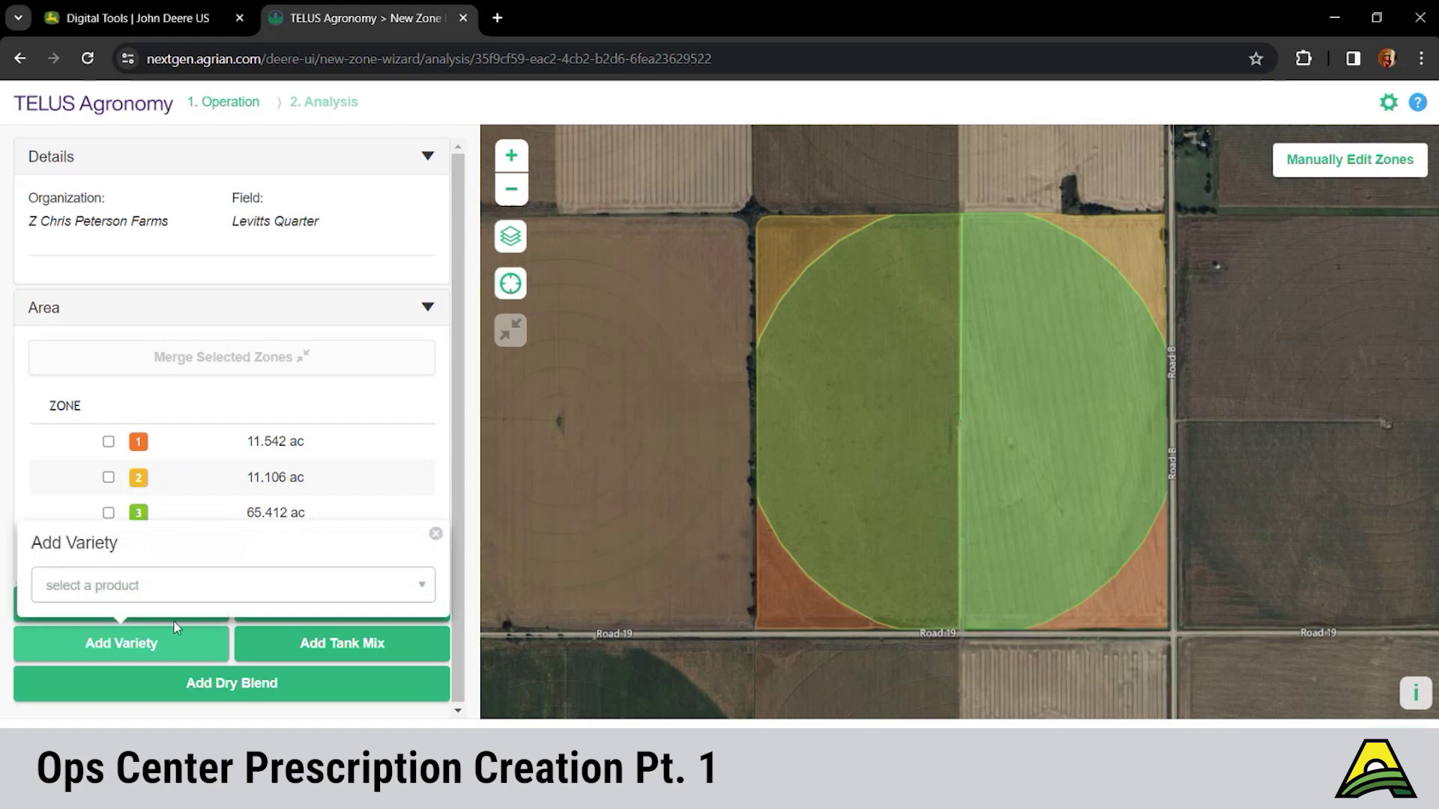
pyautogui.click(182, 588)
pyautogui.scroll(-5, 218, 701)
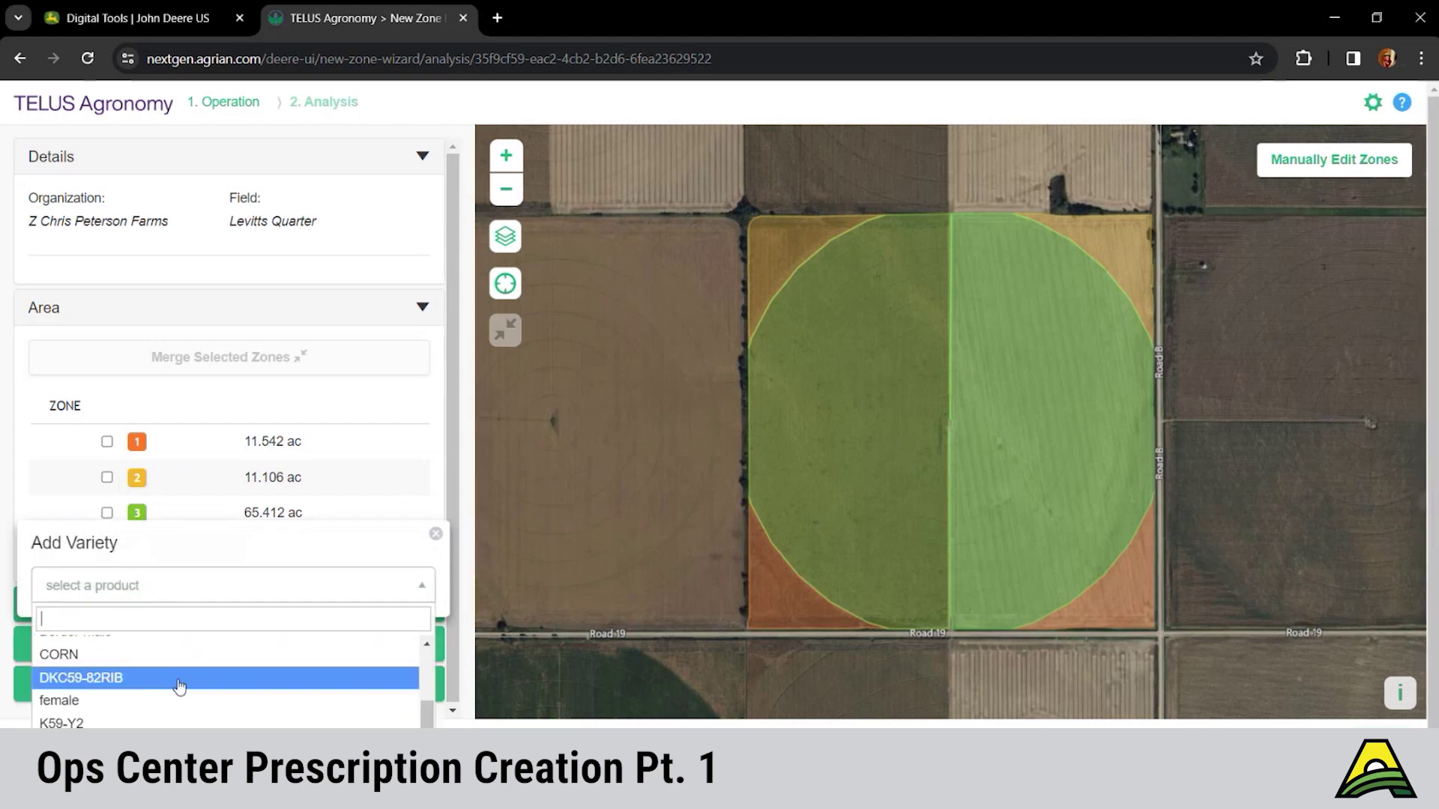
pyautogui.click(180, 684)
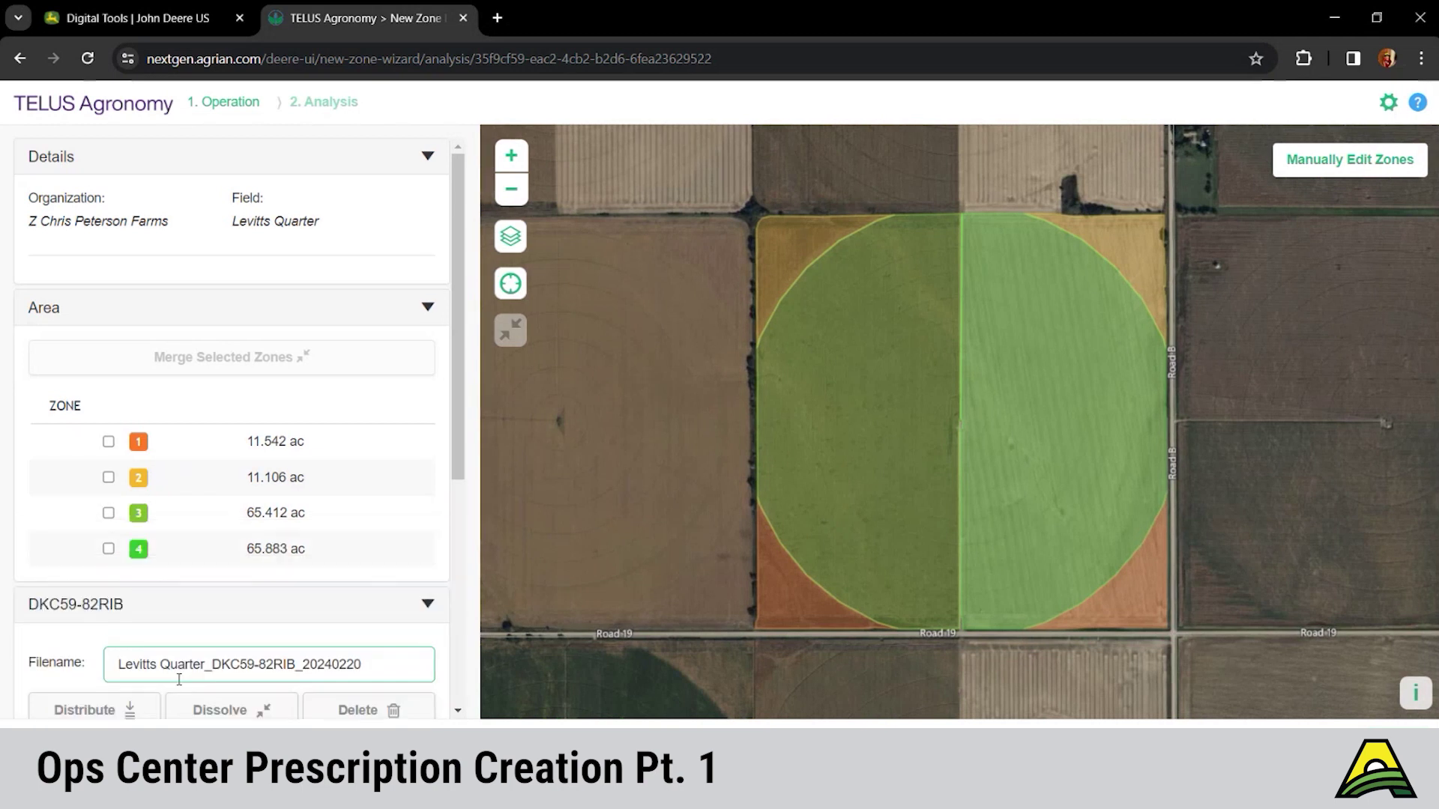
pyautogui.scroll(-3, 261, 667)
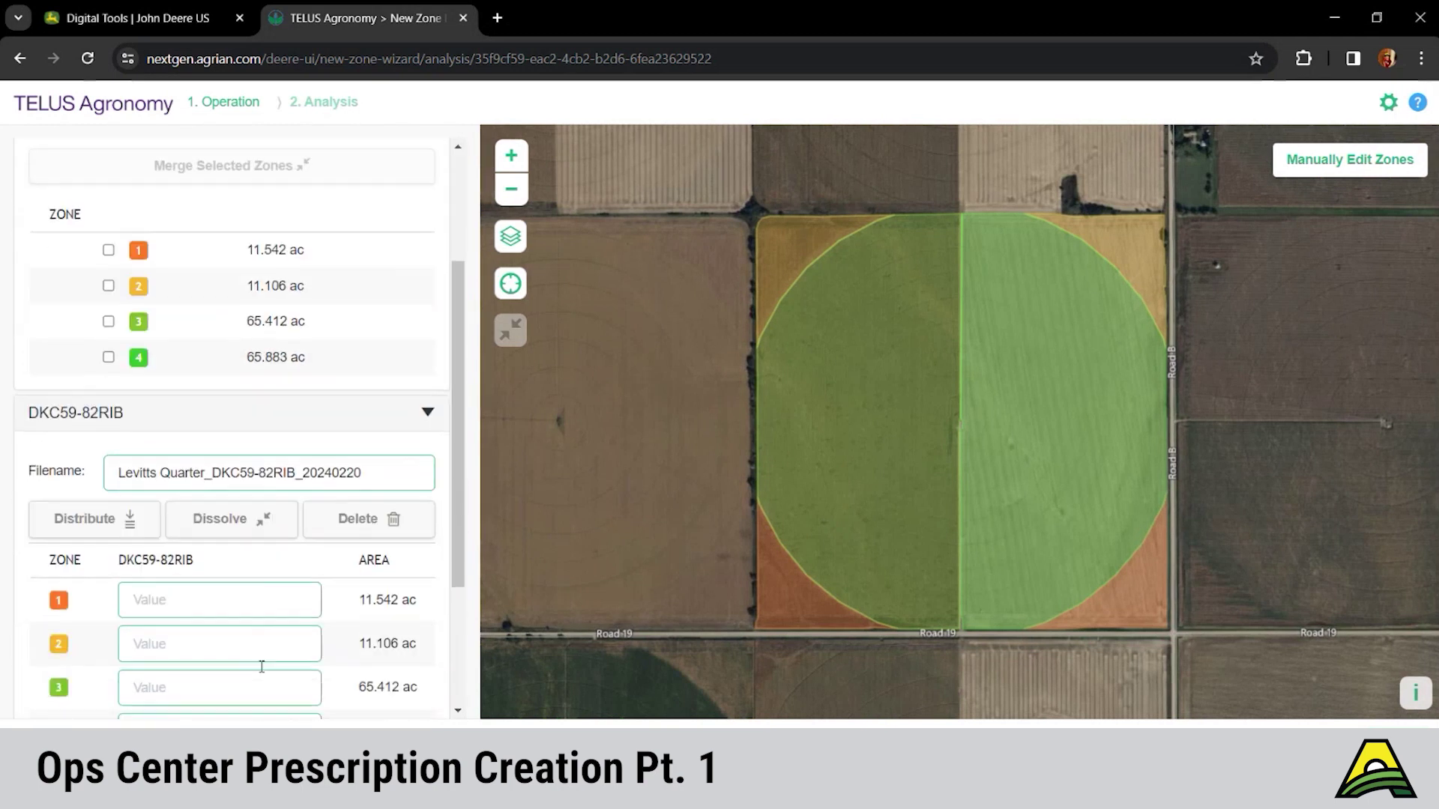
pyautogui.scroll(-1, 261, 666)
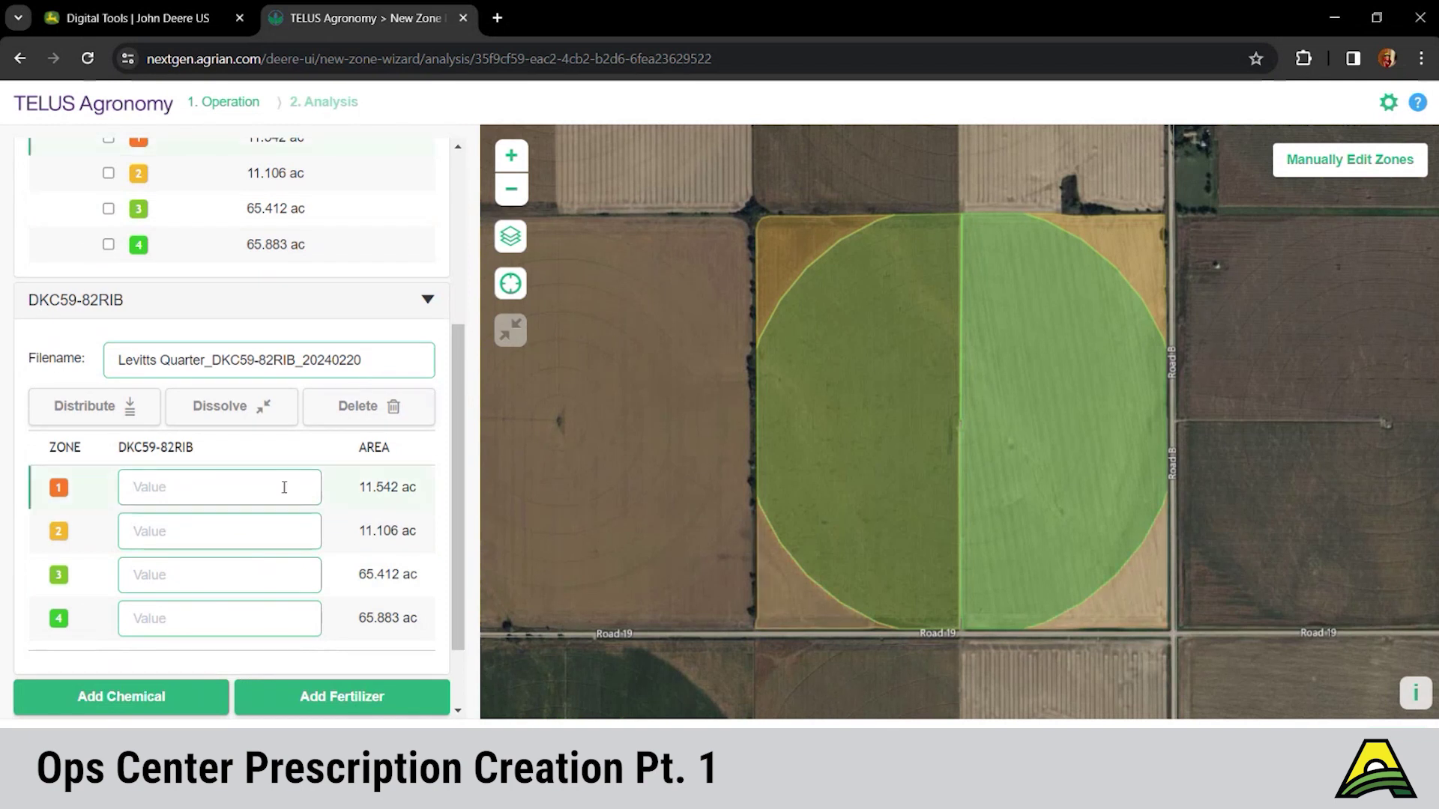
# Enter seeding rates 29000, 28000, 30000 and 31000 for zones 1–4.
pyautogui.write('29000')
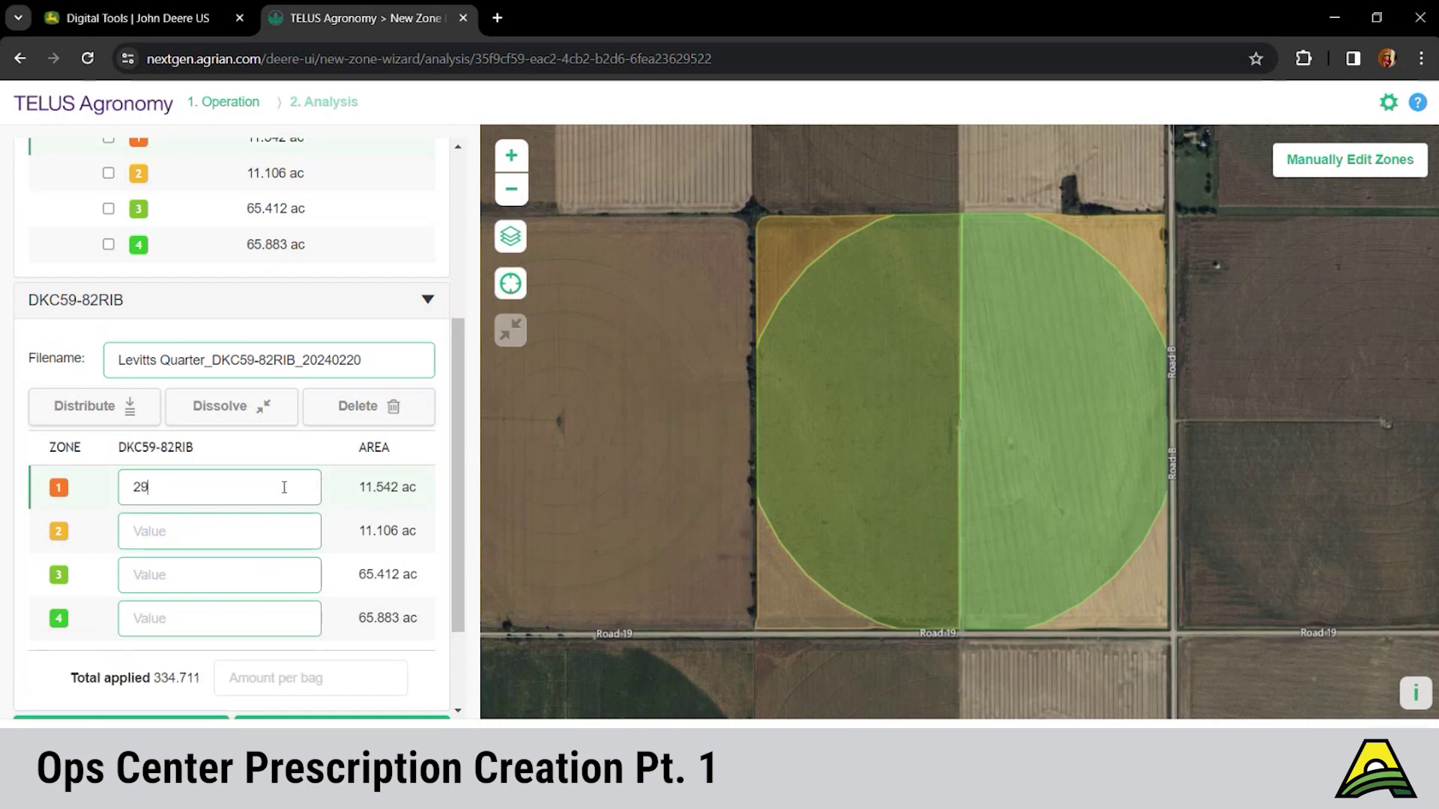
pyautogui.click(267, 532)
pyautogui.write('28000')
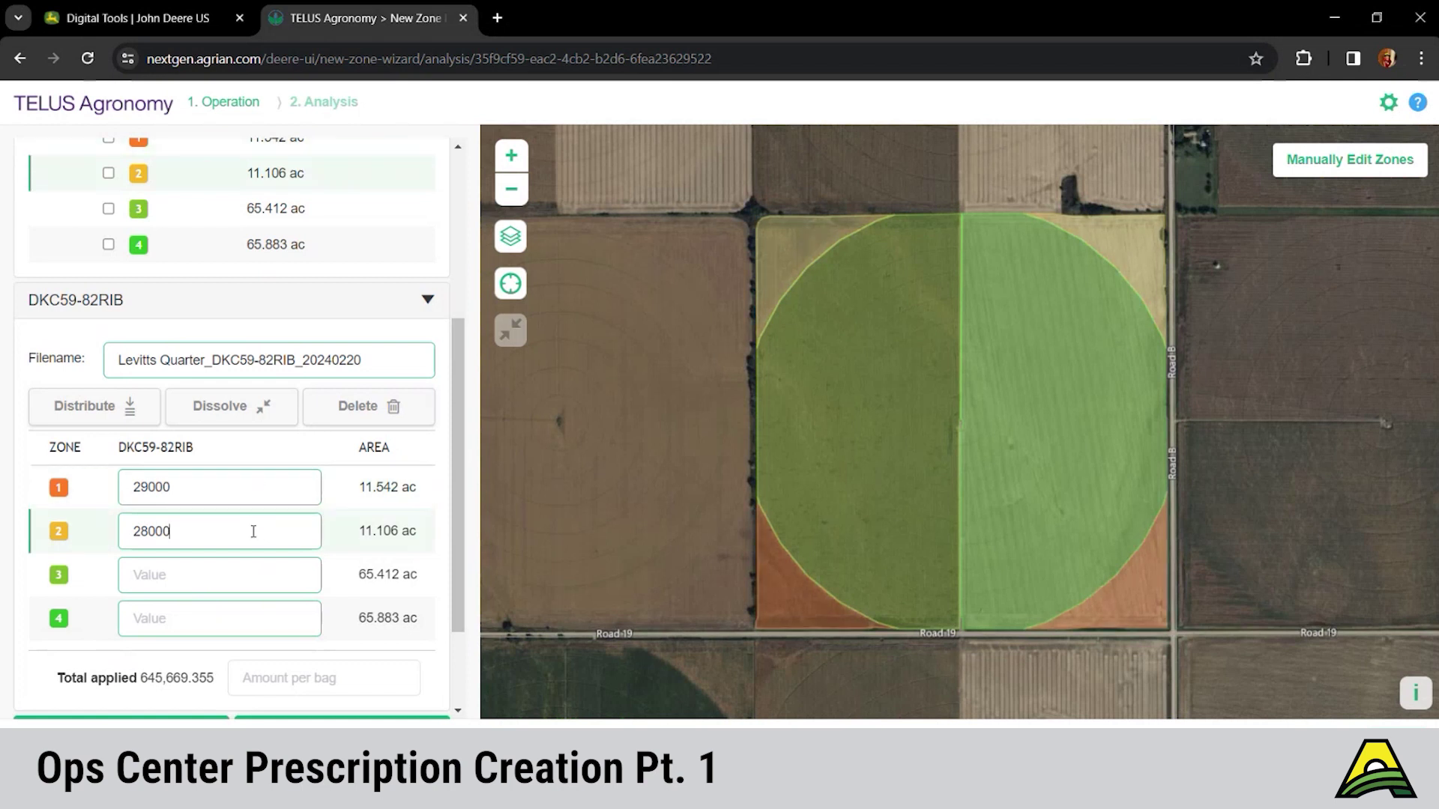
pyautogui.click(241, 567)
pyautogui.write('30000')
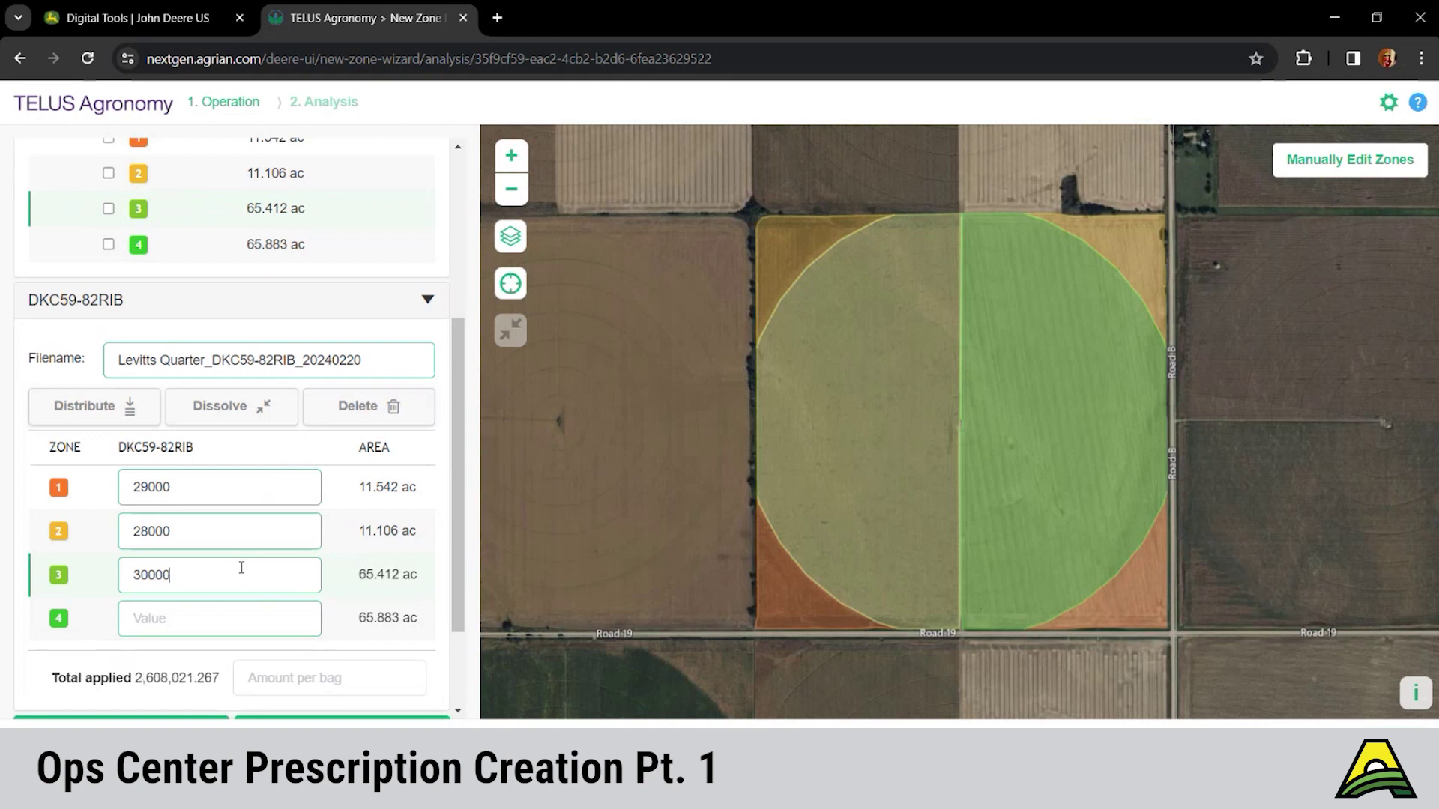
pyautogui.click(235, 613)
pyautogui.write('3')
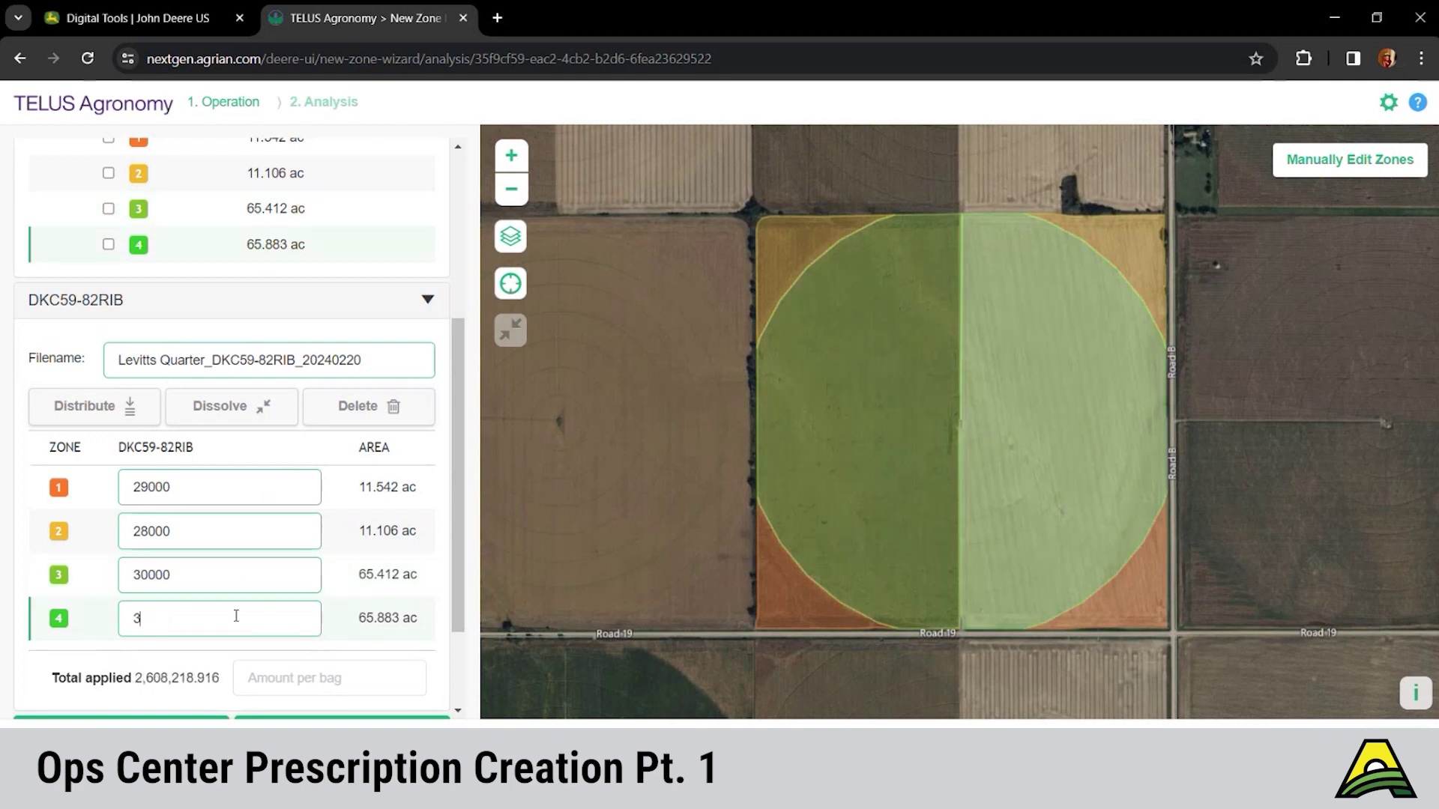
pyautogui.write('1000')
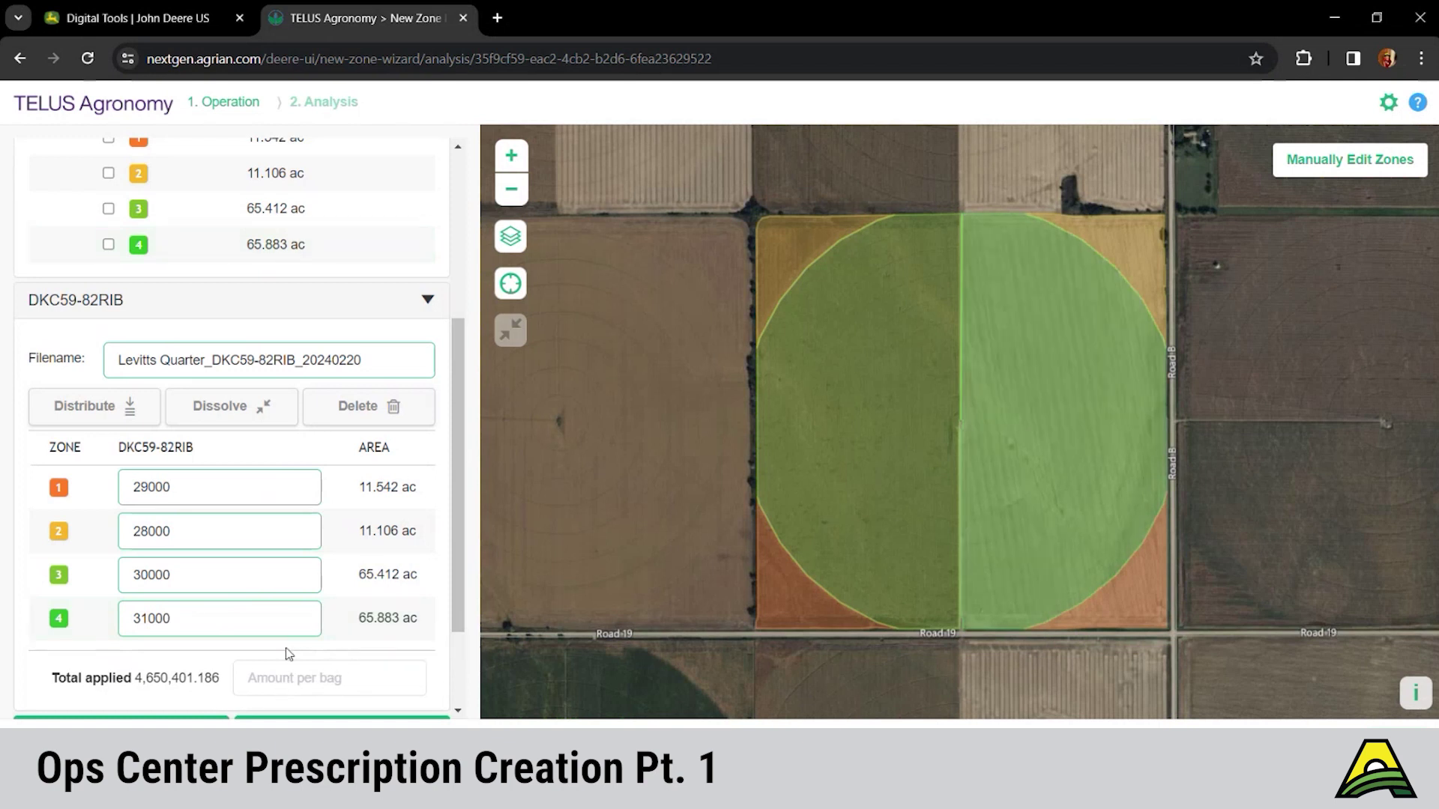
# Add NH3 as a fertilizer prescription for Levitts Quarter.
pyautogui.scroll(-2, 293, 659)
pyautogui.click(324, 607)
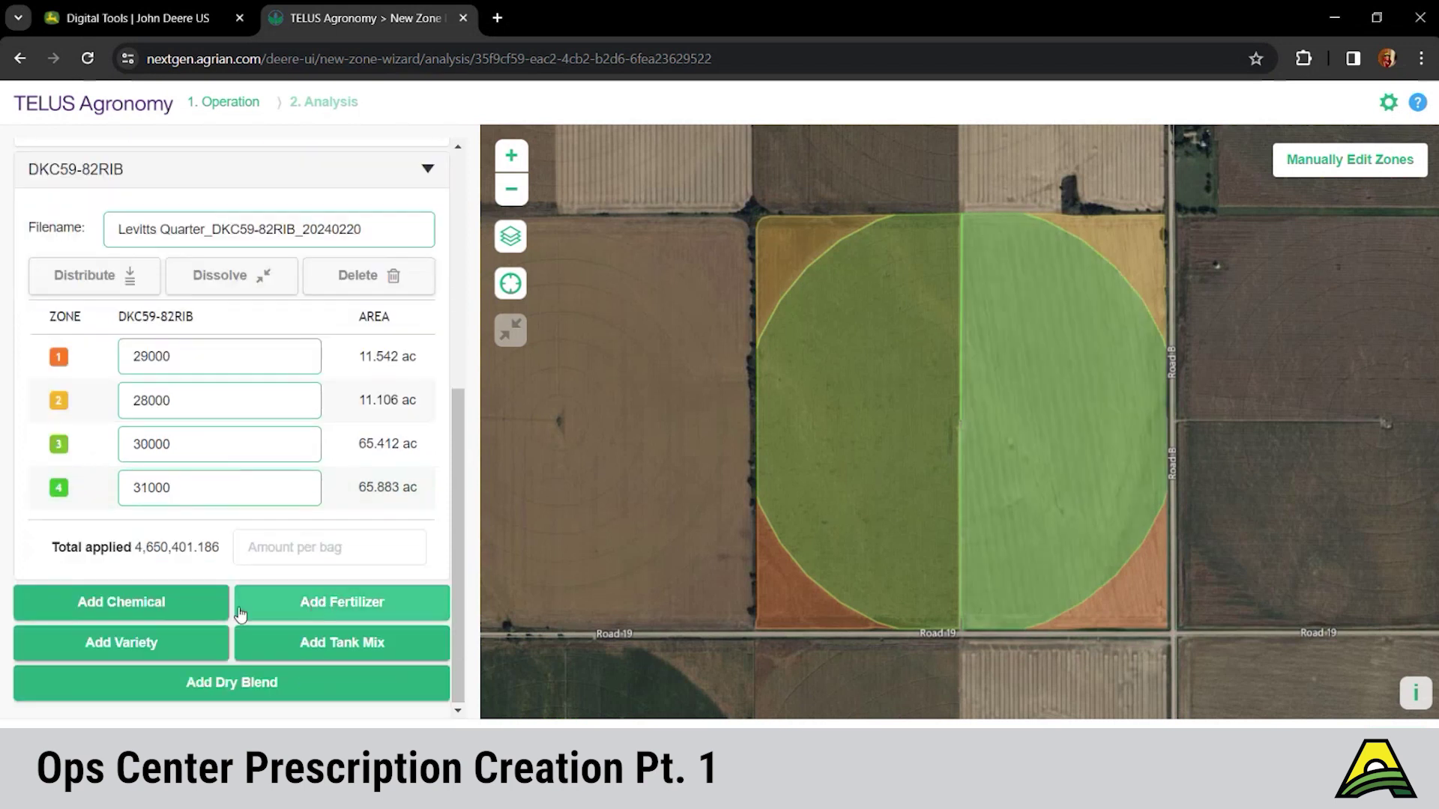
pyautogui.click(293, 614)
pyautogui.click(275, 556)
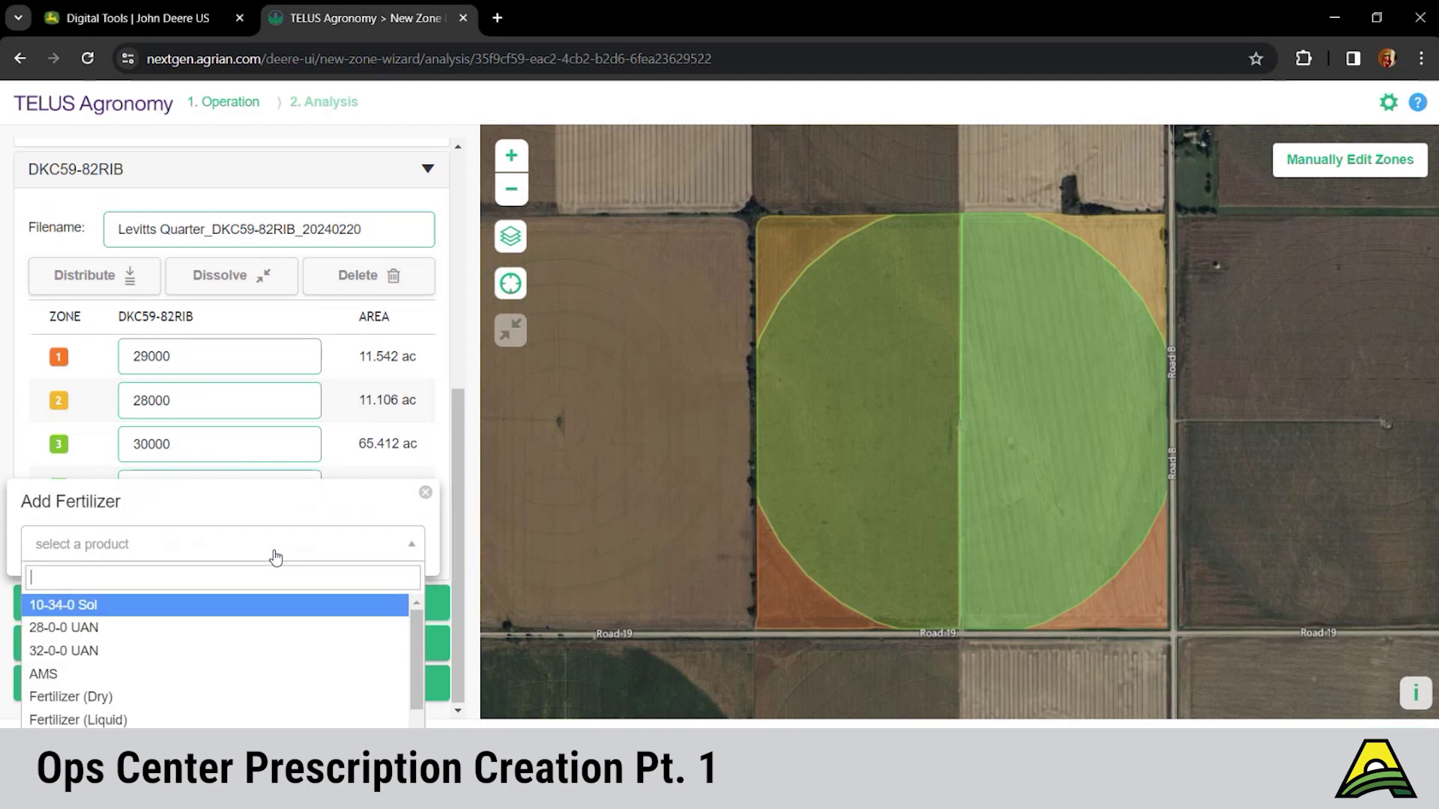
pyautogui.scroll(-1, 225, 704)
pyautogui.click(224, 715)
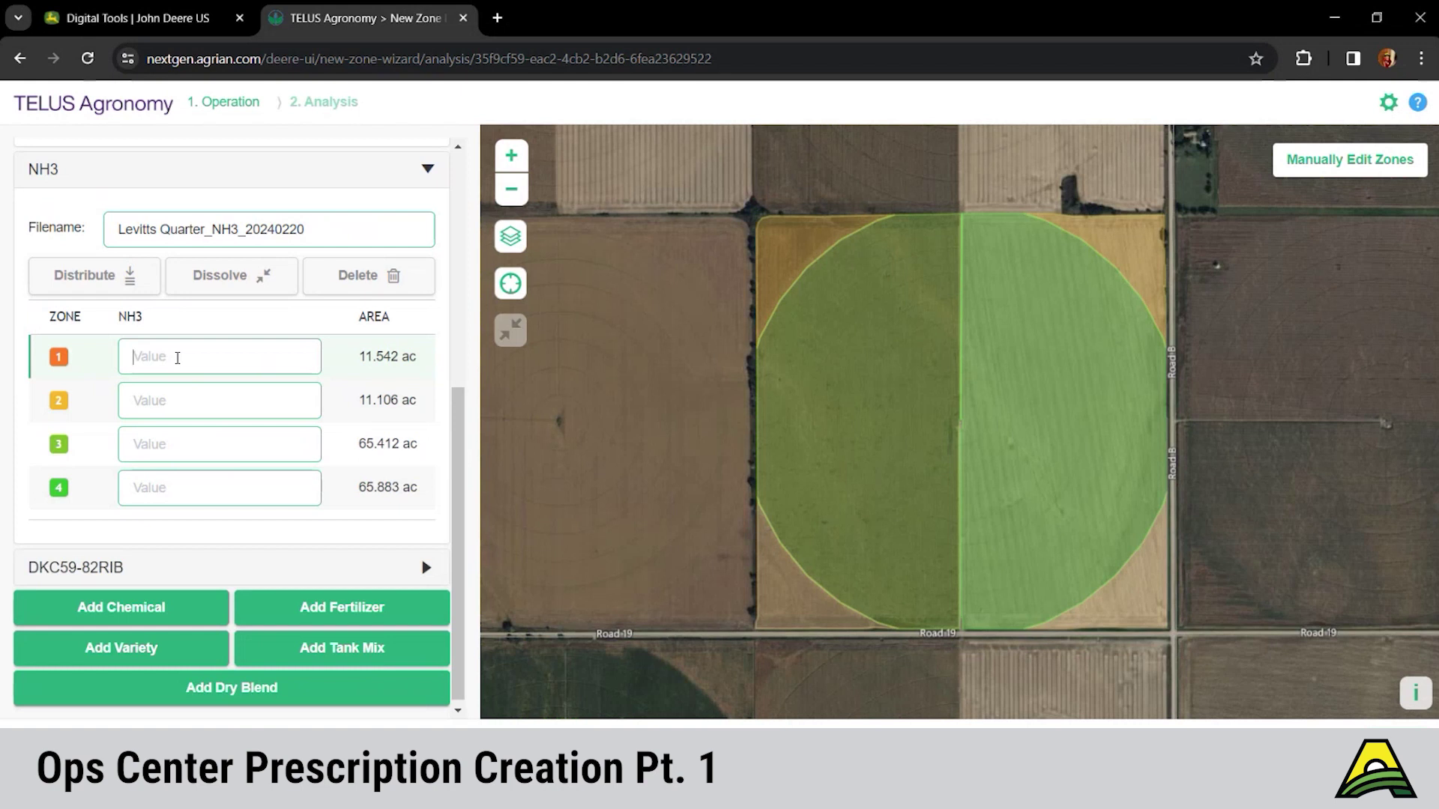
# Enter NH3 rates 110, 115, 120 and 125 for zones 1–4.
pyautogui.write('110')
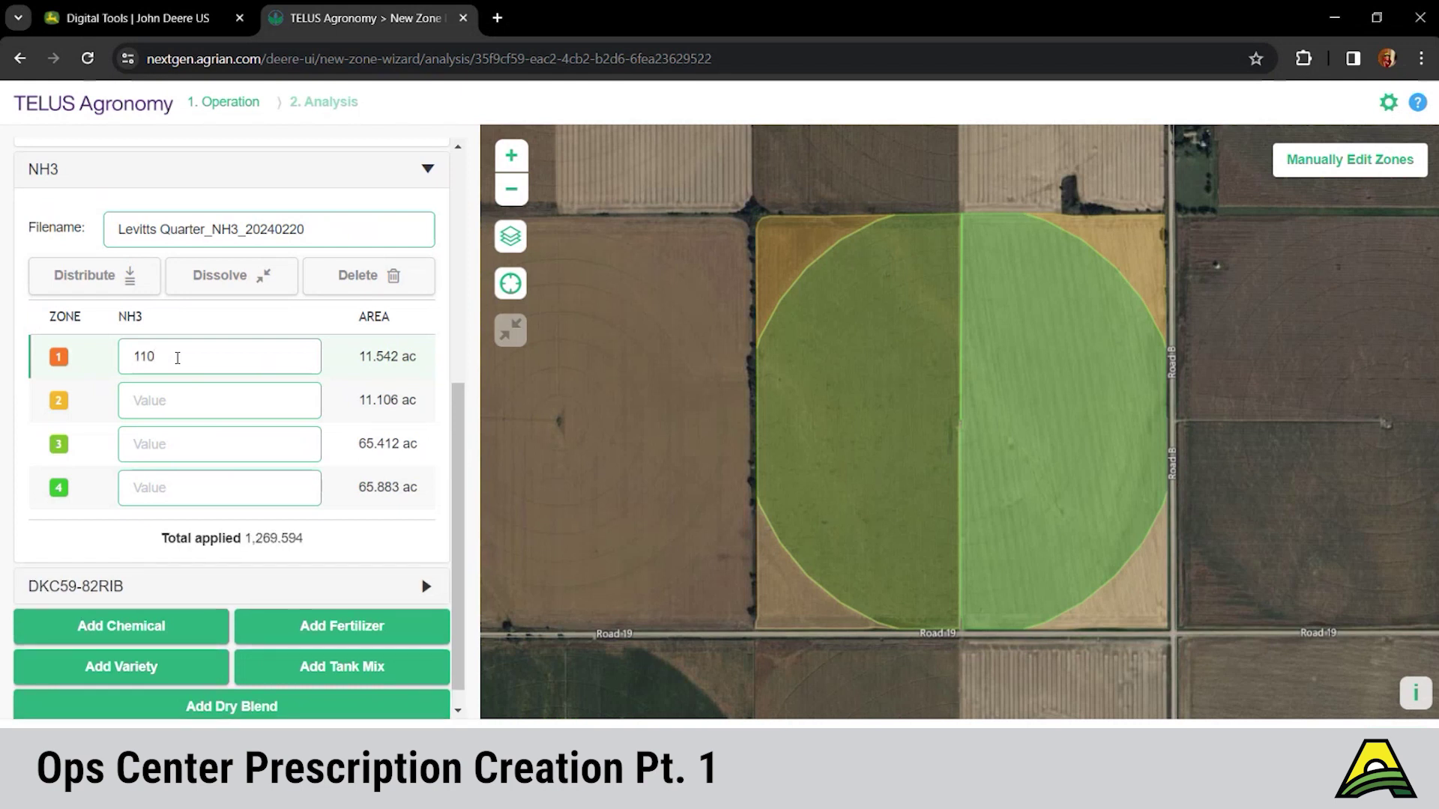
pyautogui.write('115')
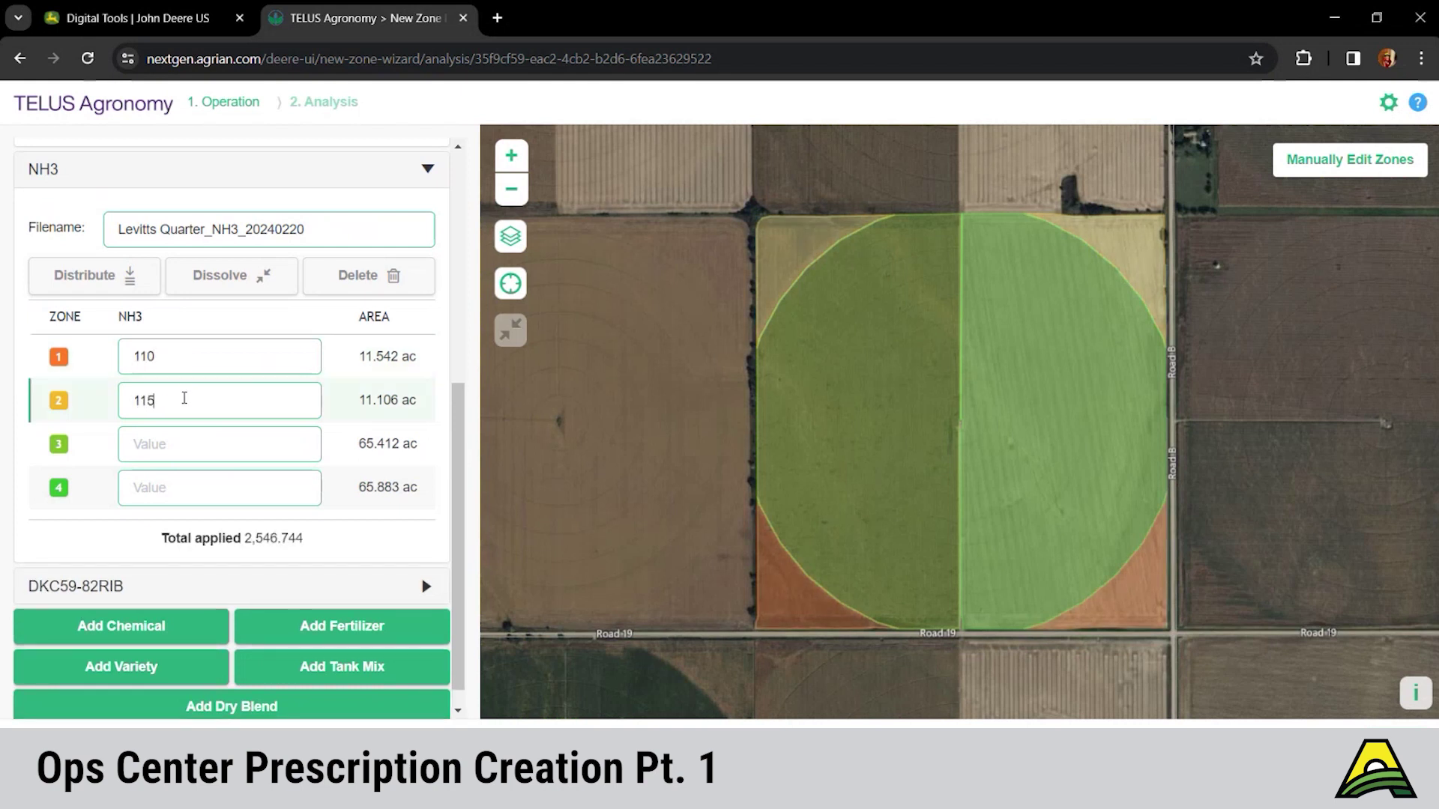
pyautogui.click(184, 453)
pyautogui.write('120')
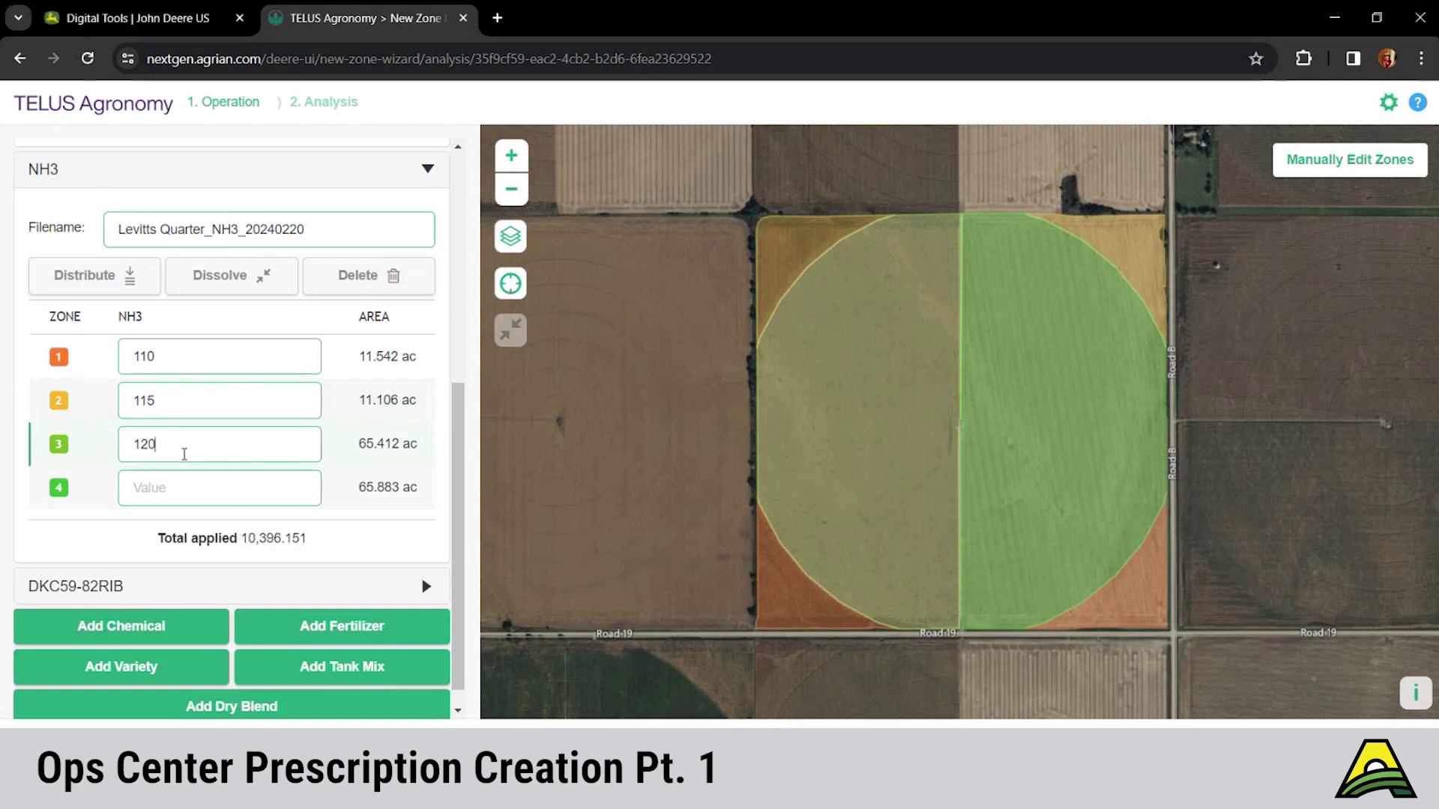
pyautogui.write('125')
pyautogui.click(336, 231)
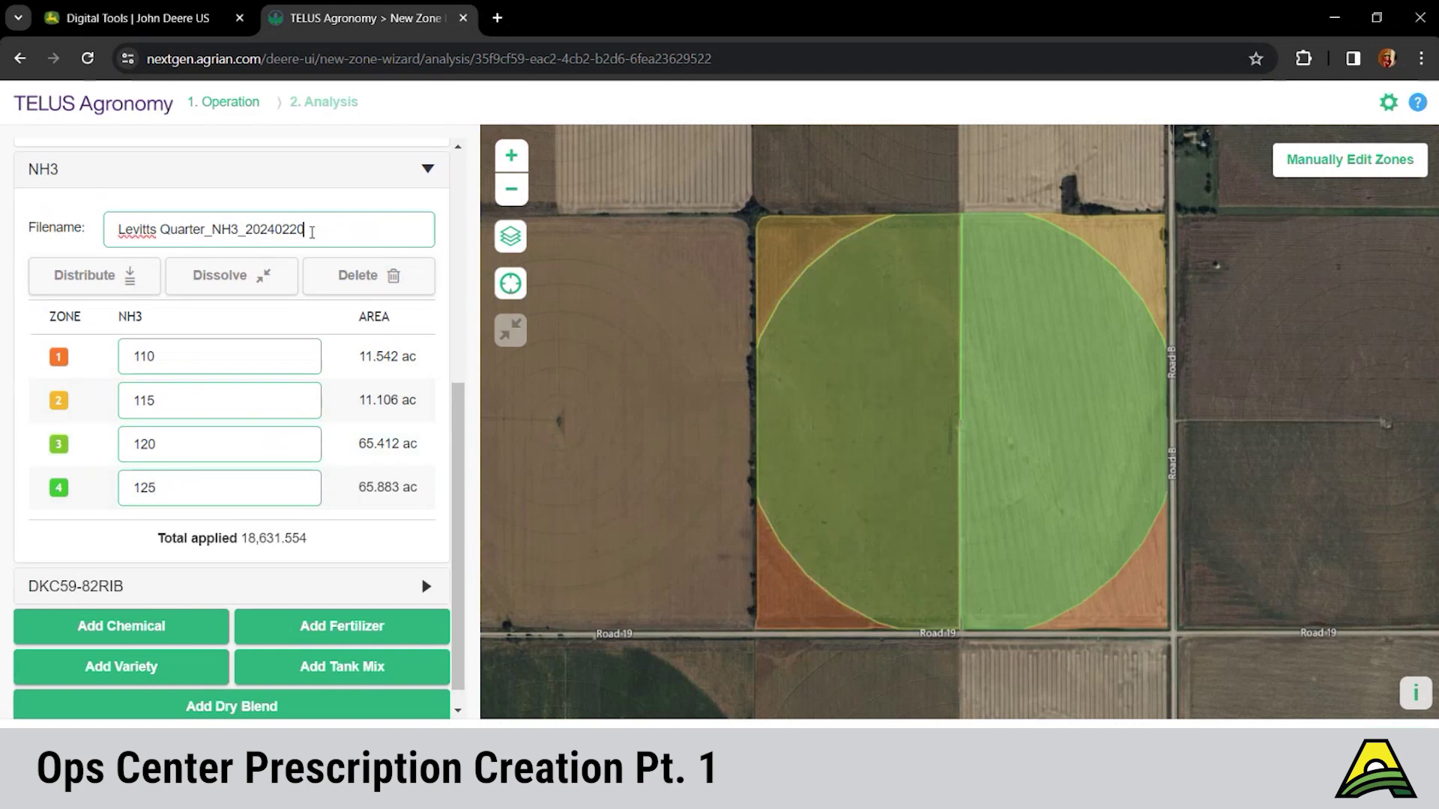
# Replace the date at the end of the NH3 file name with DC.
pyautogui.hotkey('shift', 'Left')
pyautogui.hotkey('shift', 'Left')
pyautogui.hotkey('shift', 'Left')
pyautogui.hotkey('shift', 'Left')
pyautogui.hotkey('shift', 'Left')
pyautogui.hotkey('shift', 'Left')
pyautogui.hotkey('shift', 'Left')
pyautogui.hotkey('shift', 'Left')
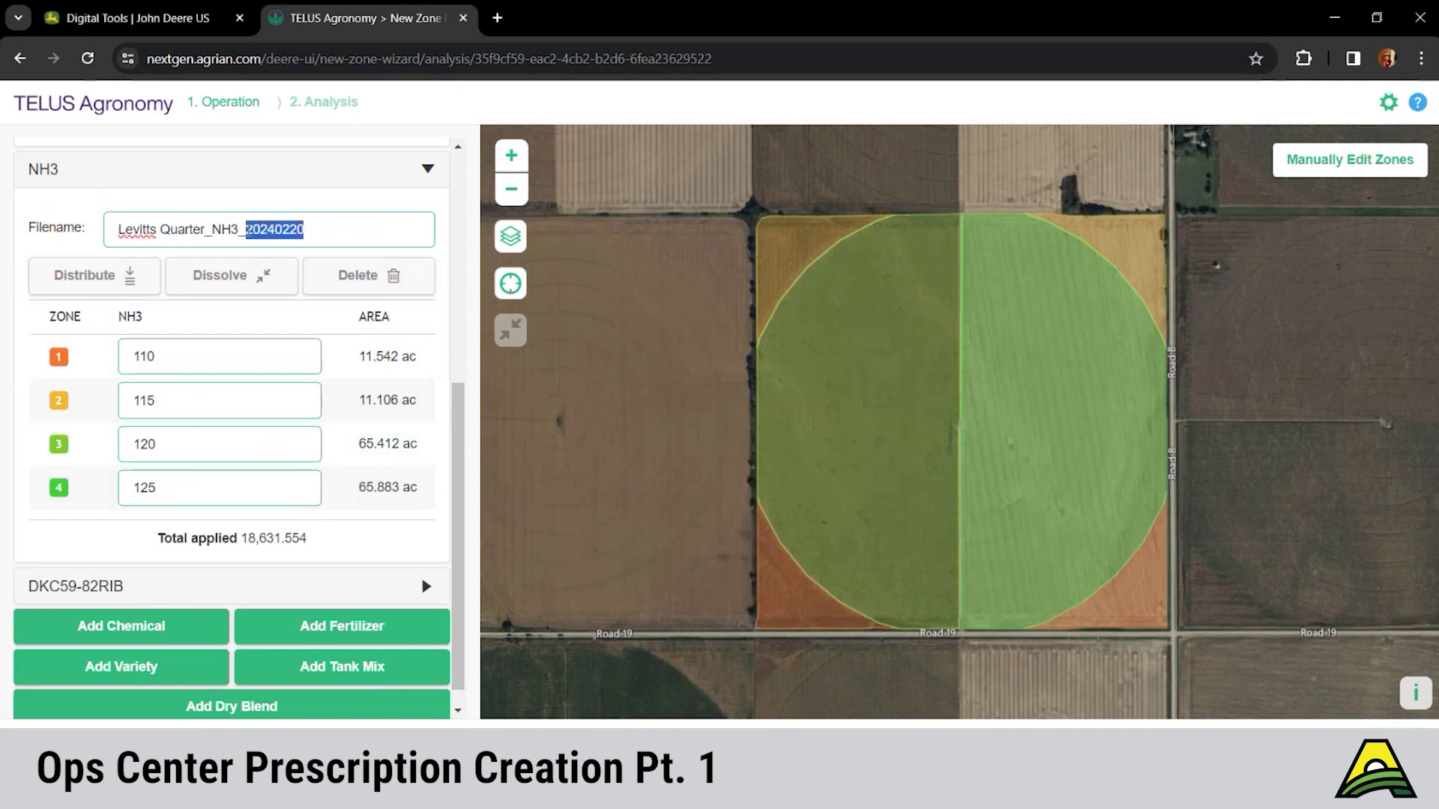
pyautogui.write('DC')
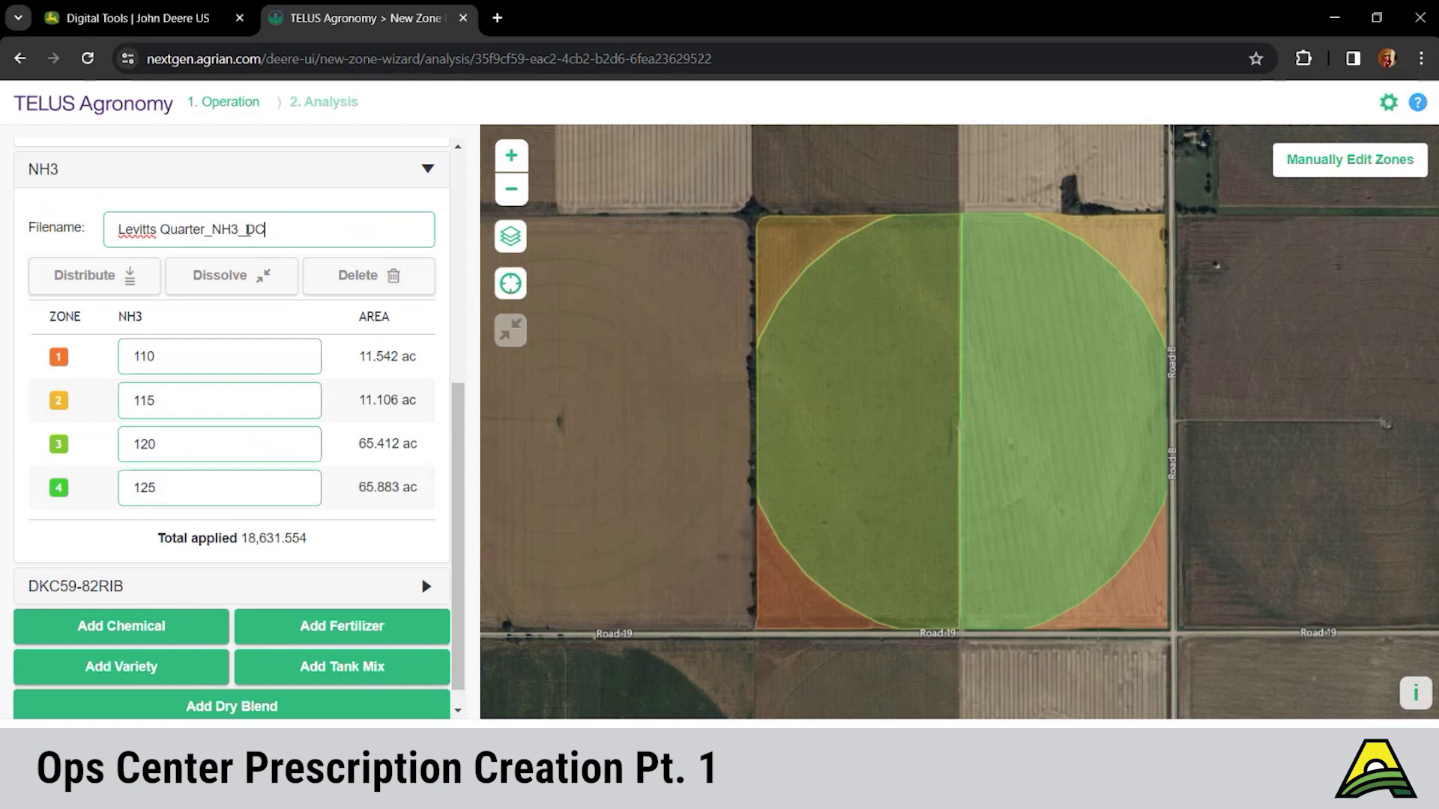
pyautogui.scroll(3, 248, 229)
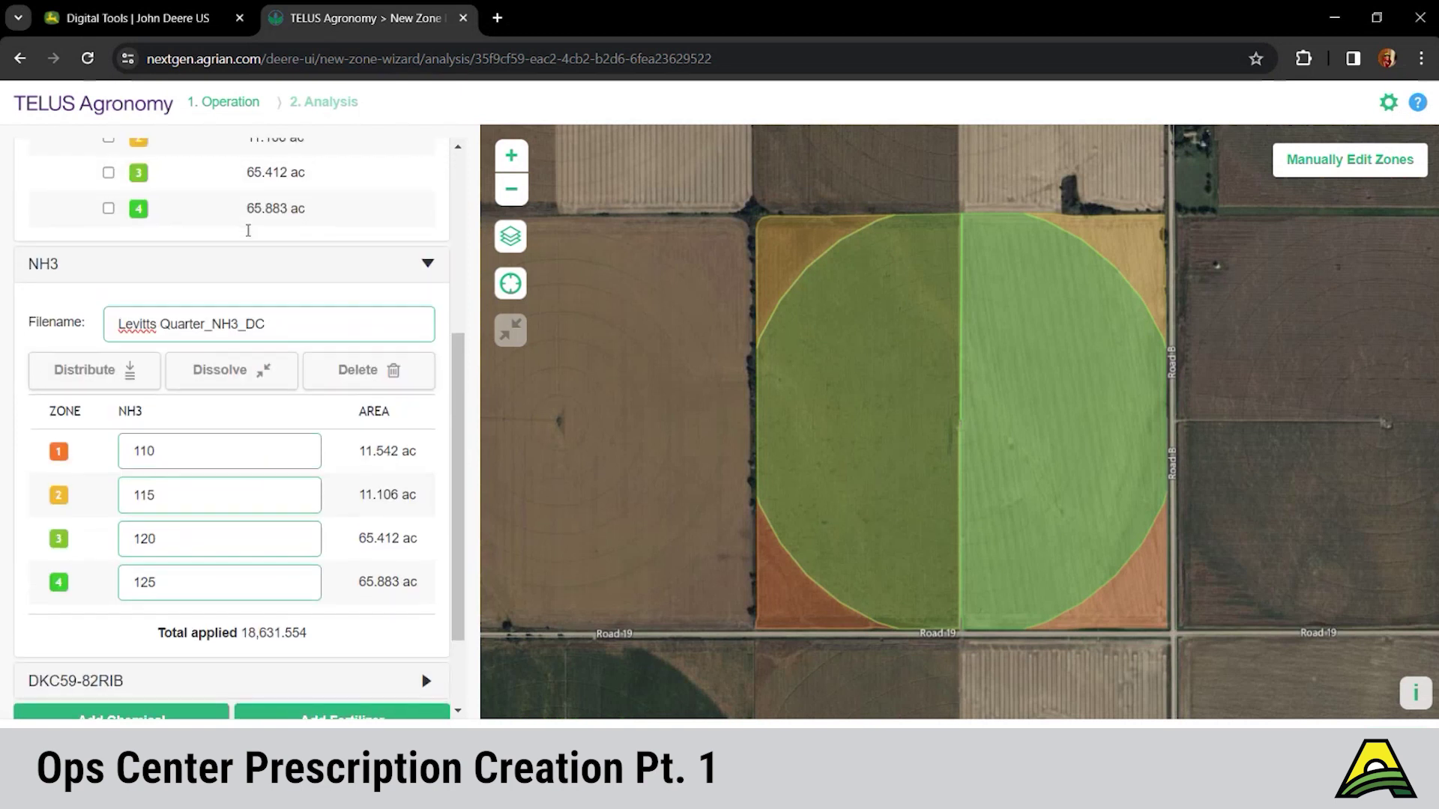
pyautogui.scroll(1, 248, 230)
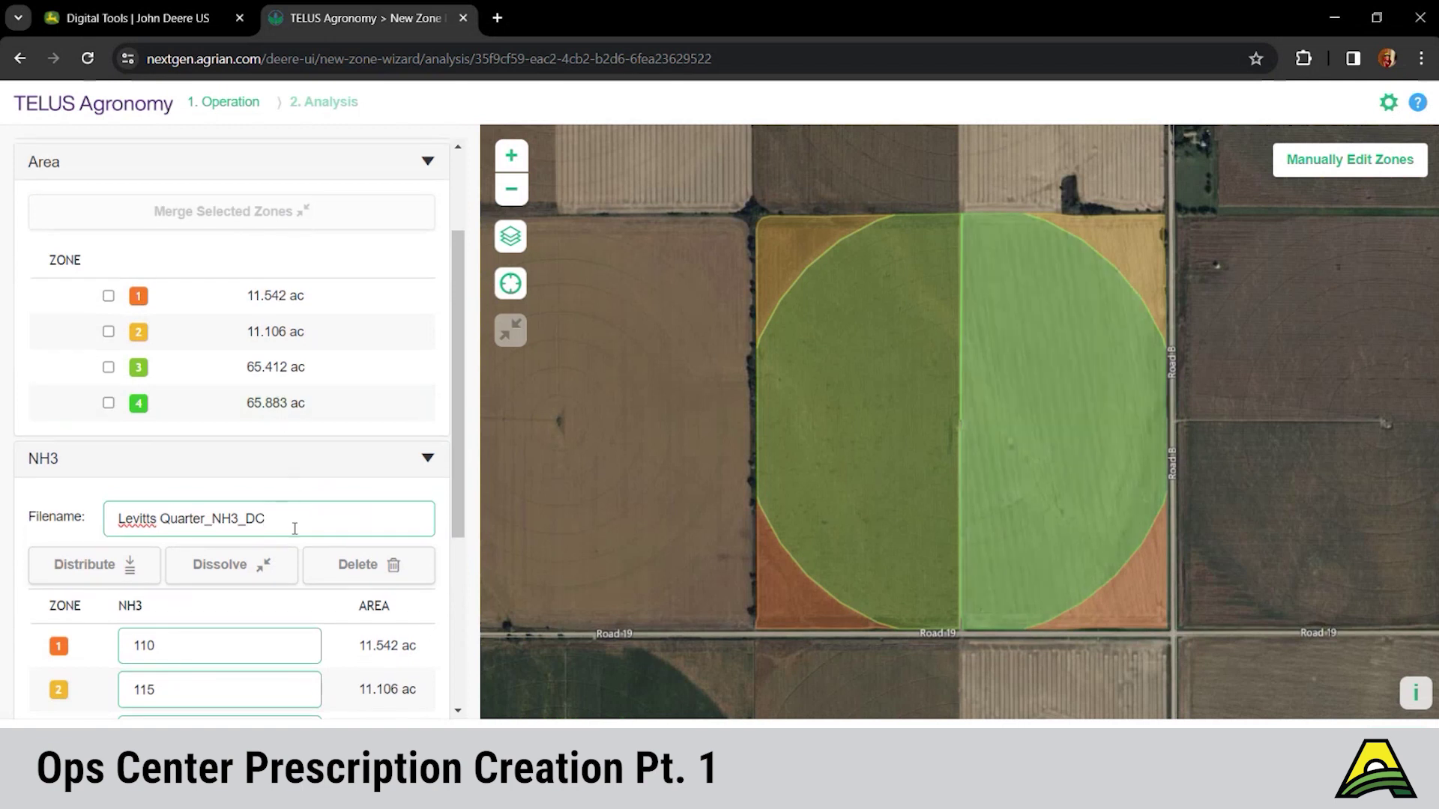
# Change the DKC59-82RIB seeding file name to end in DC, making Levitts Quarter_DC.
pyautogui.scroll(-1, 294, 529)
pyautogui.scroll(-2, 295, 529)
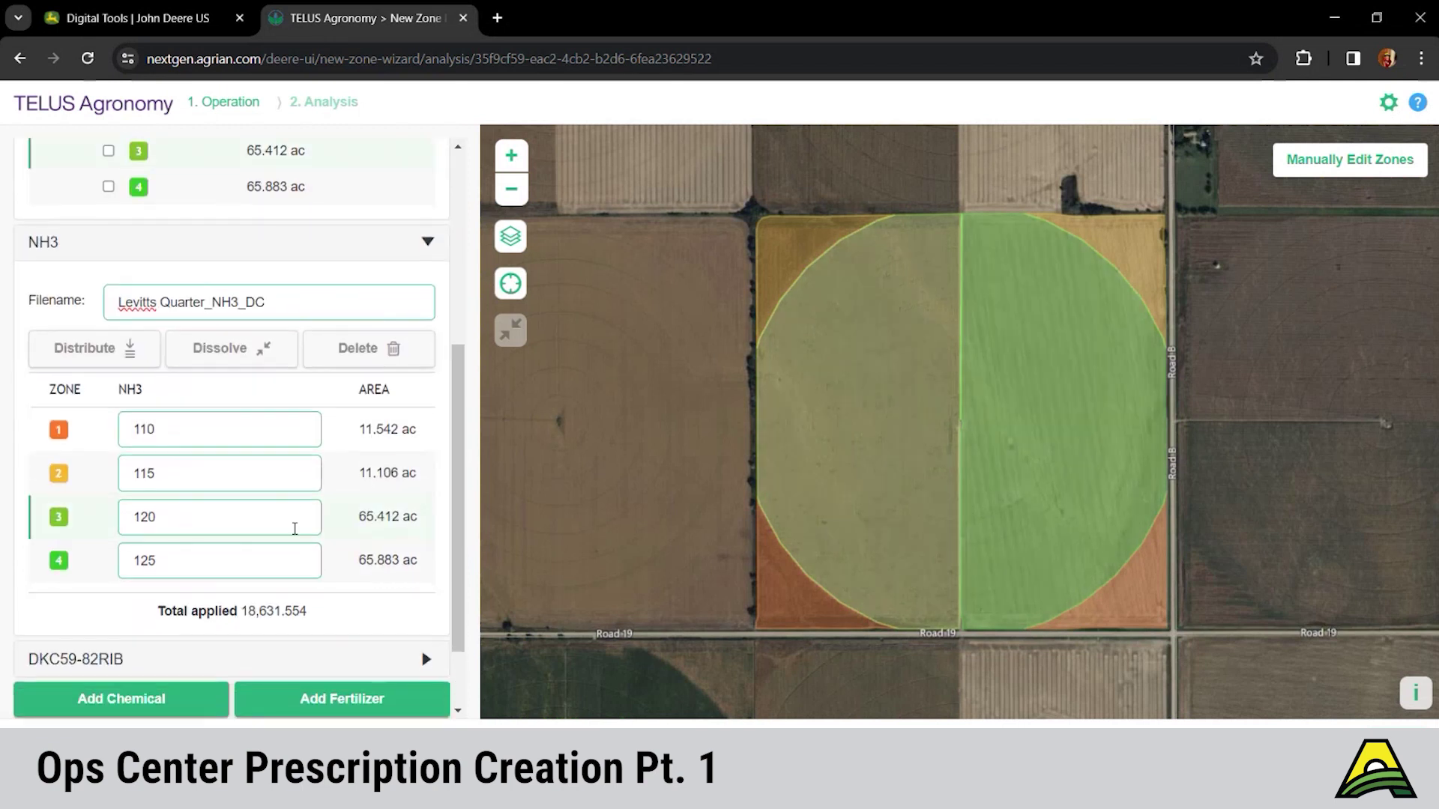
pyautogui.click(294, 661)
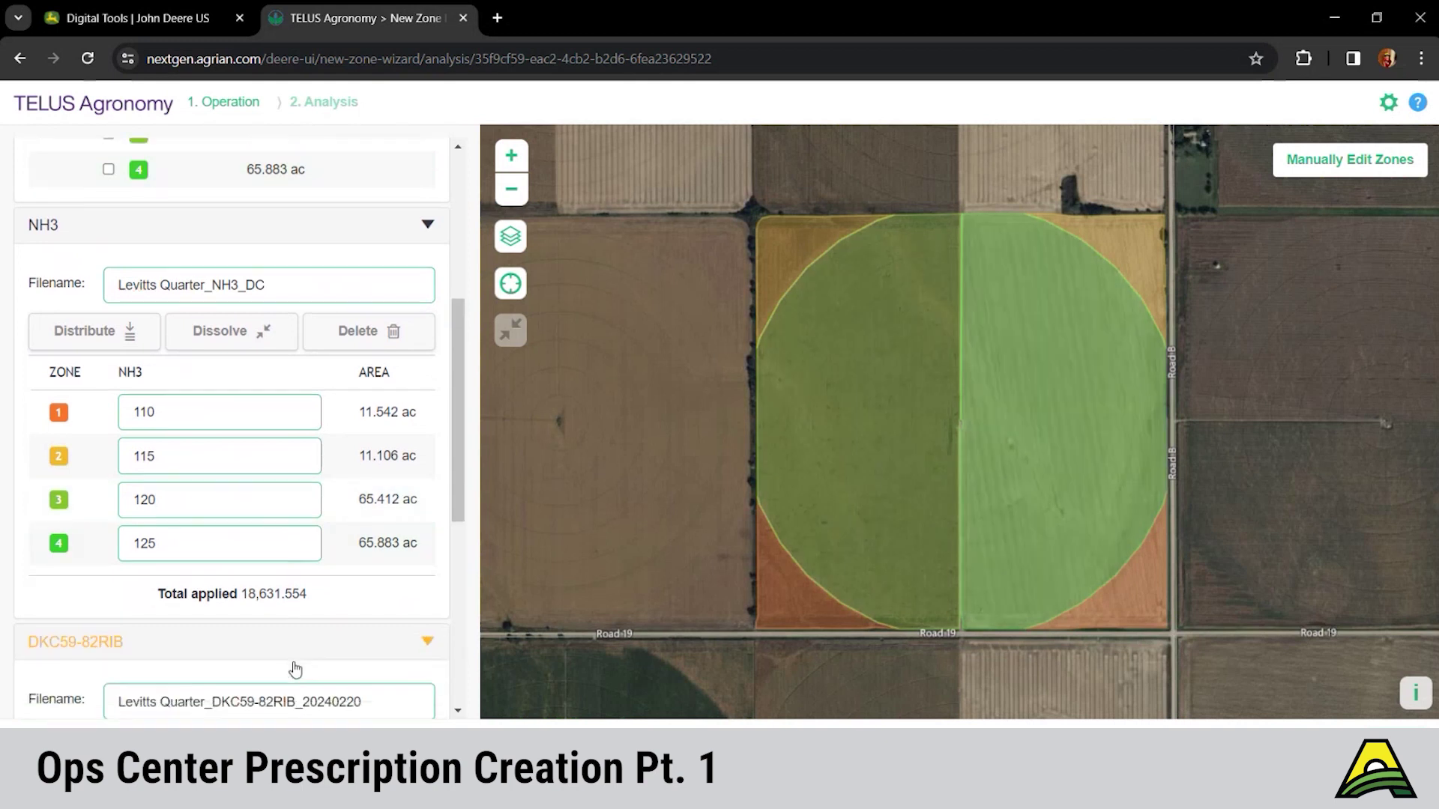
pyautogui.moveTo(363, 668); pyautogui.dragTo(218, 676)
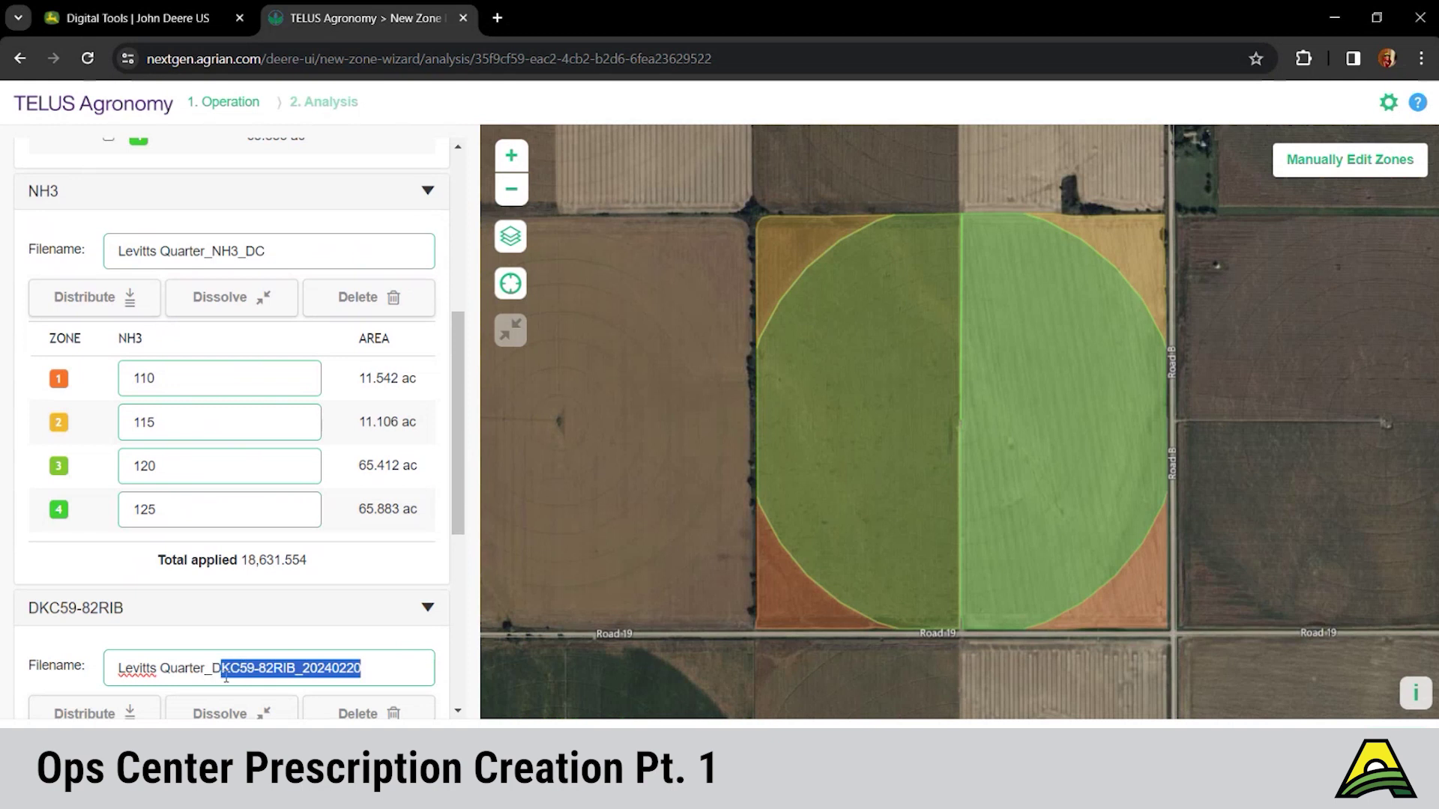
pyautogui.write('C')
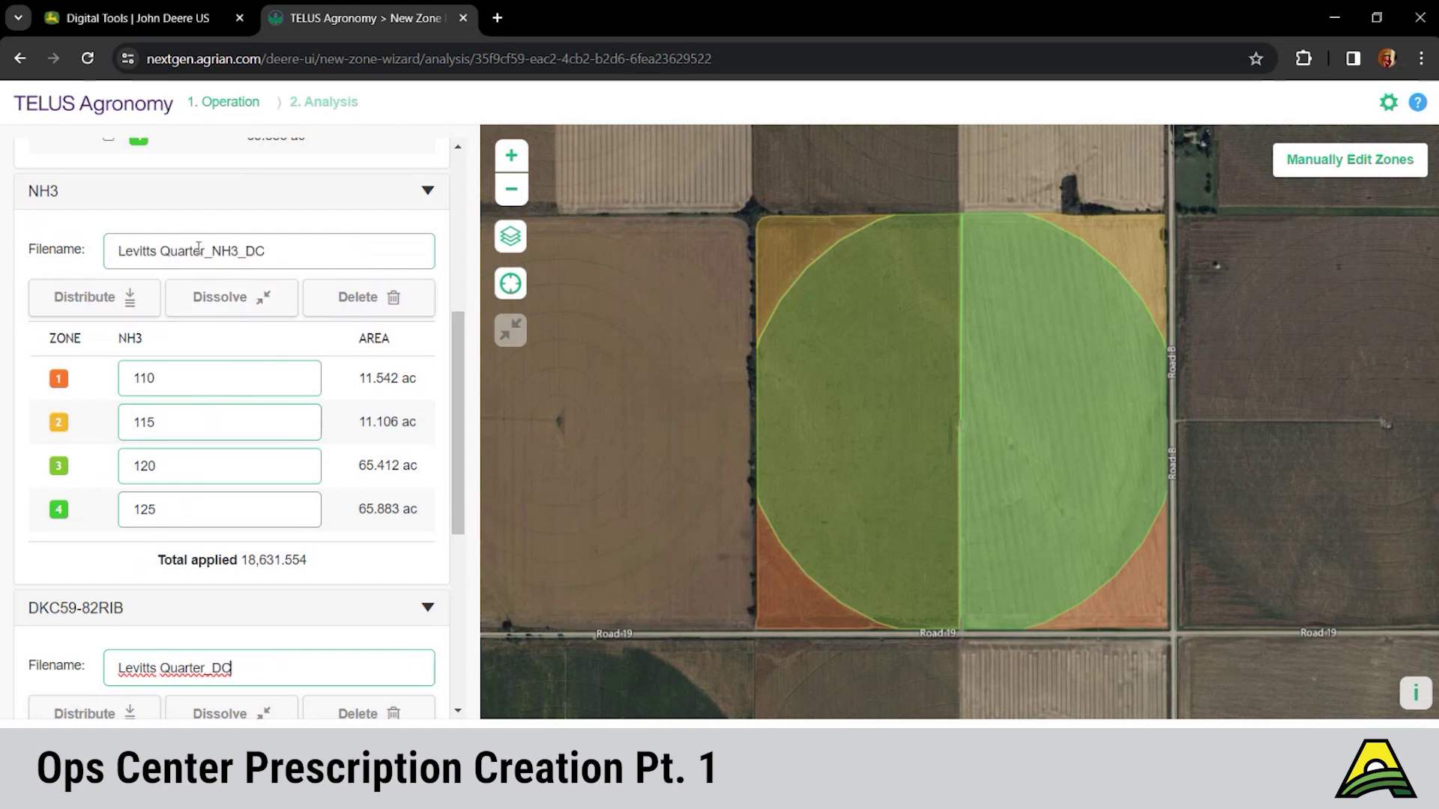
# Shorten 'Quarter' to 'Qtr' so the NH3 file reads Levitts Qtr_NH3_DC.
pyautogui.click(200, 250)
pyautogui.press('BackSpace')
pyautogui.press('BackSpace')
pyautogui.press('BackSpace')
pyautogui.press('BackSpace')
pyautogui.press('BackSpace')
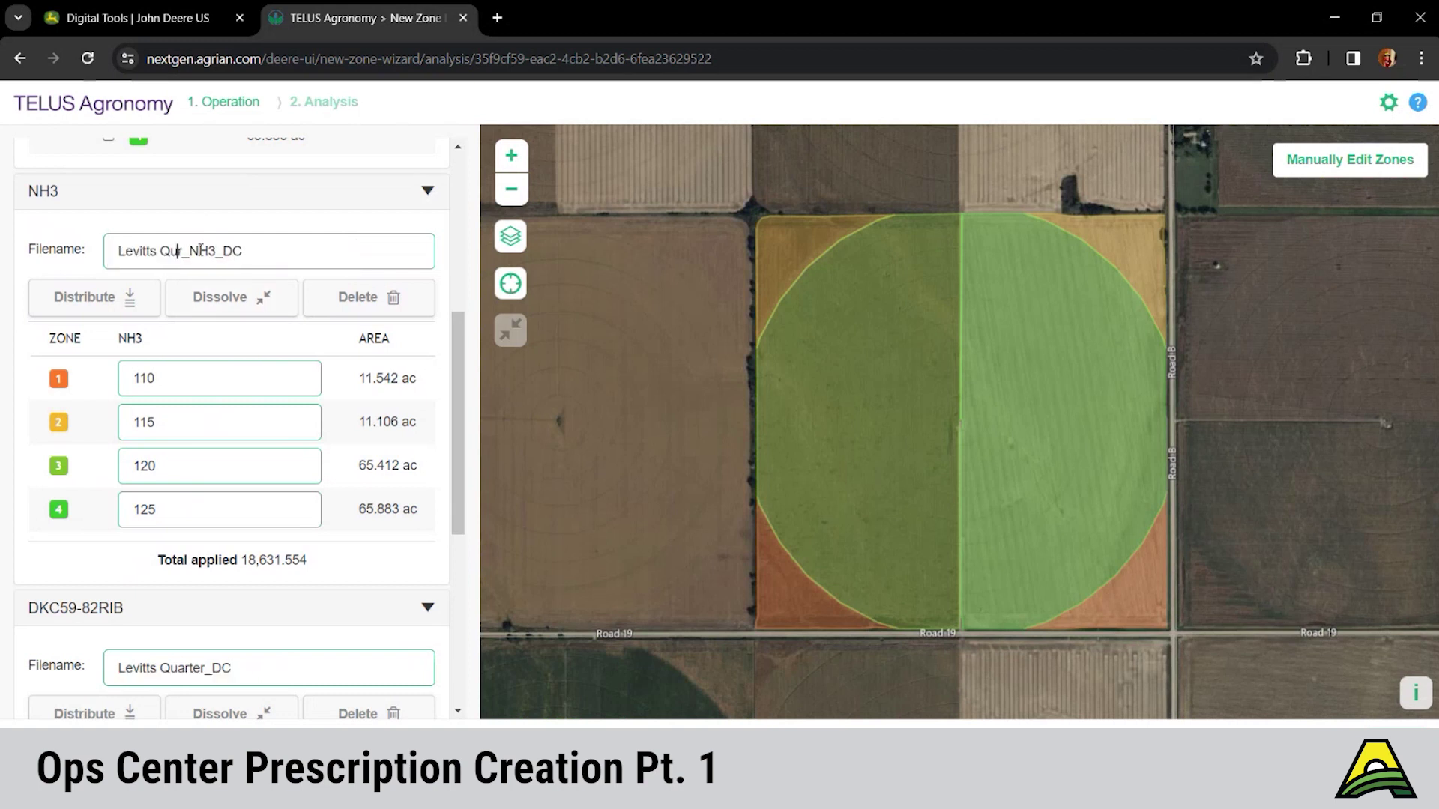
pyautogui.write('t')
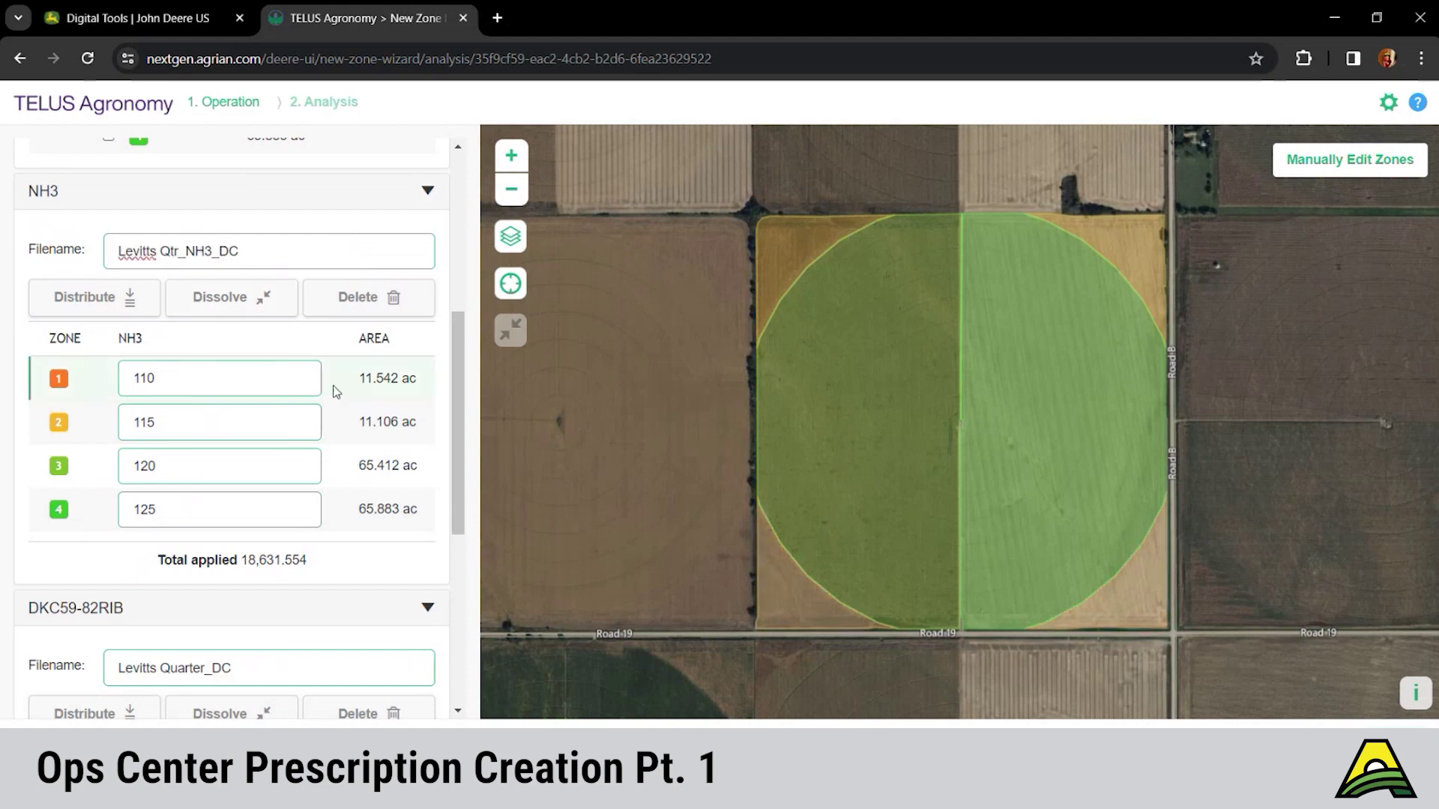
pyautogui.scroll(-1, 350, 405)
pyautogui.scroll(-5, 398, 530)
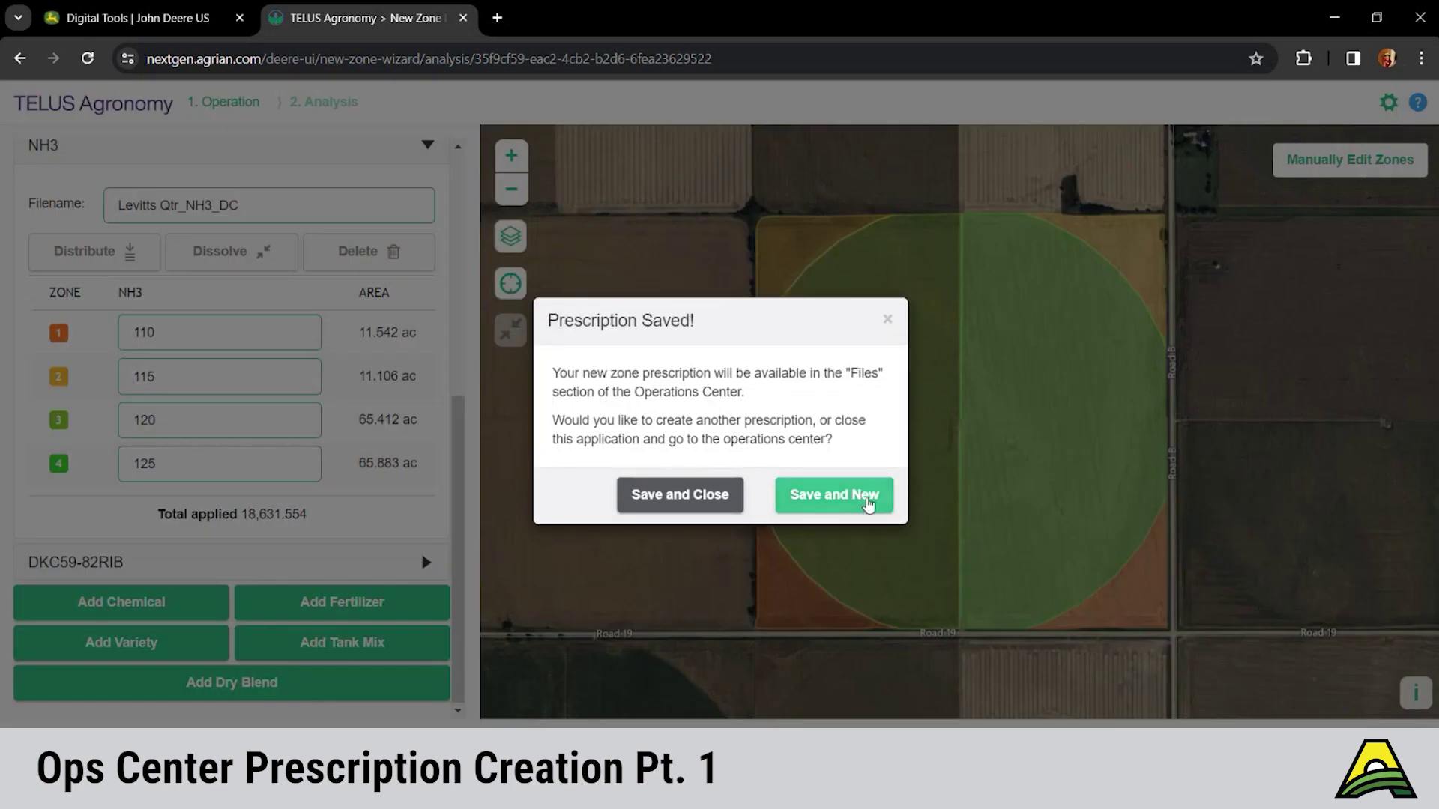
# Save the NH3 and DKC59-82RIB prescriptions and continue to Operations Center Files.
pyautogui.click(731, 502)
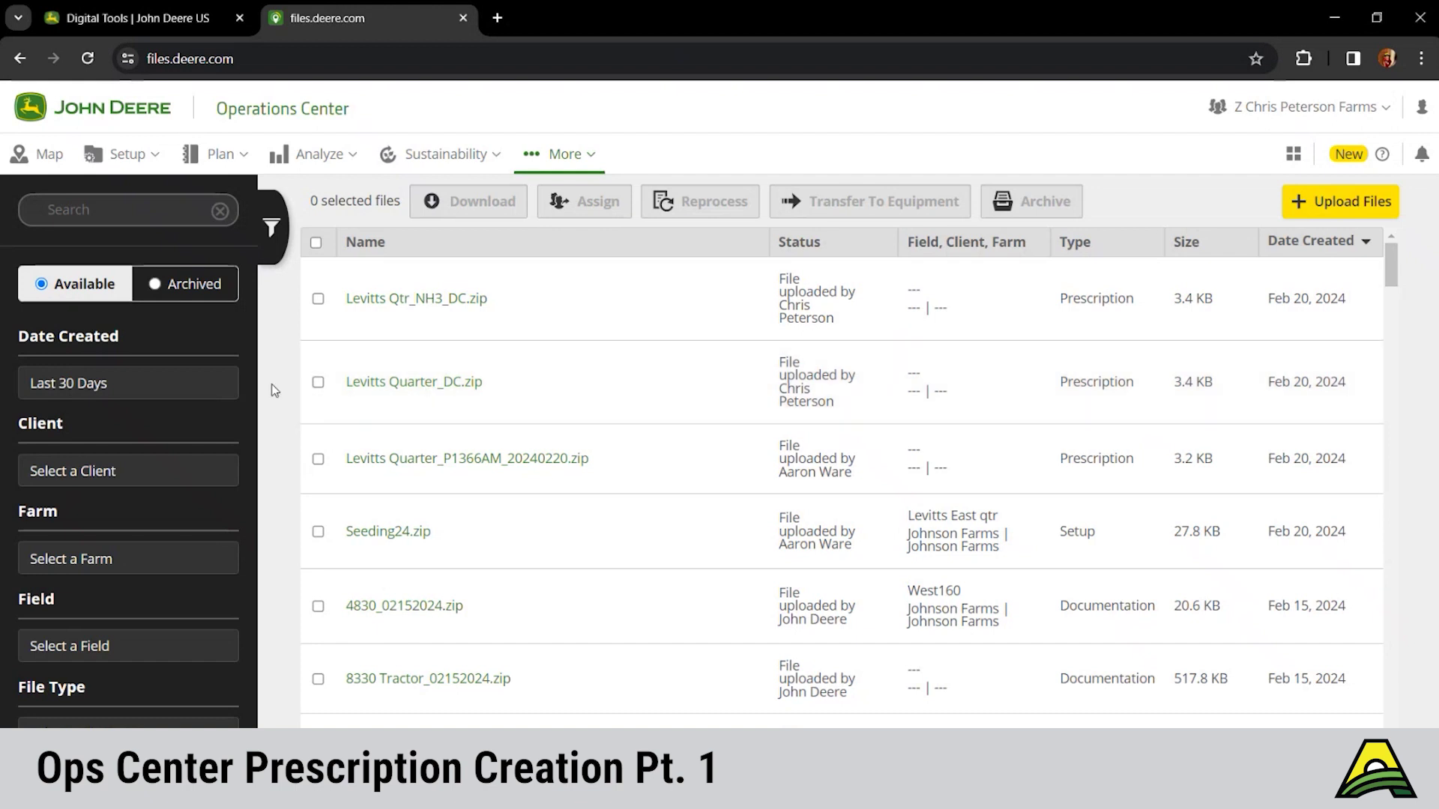
# Keep the Date Created filter at Last 30 Days to show the new Levitts prescriptions.
pyautogui.scroll(-3, 398, 507)
pyautogui.scroll(3, 400, 508)
pyautogui.click(200, 390)
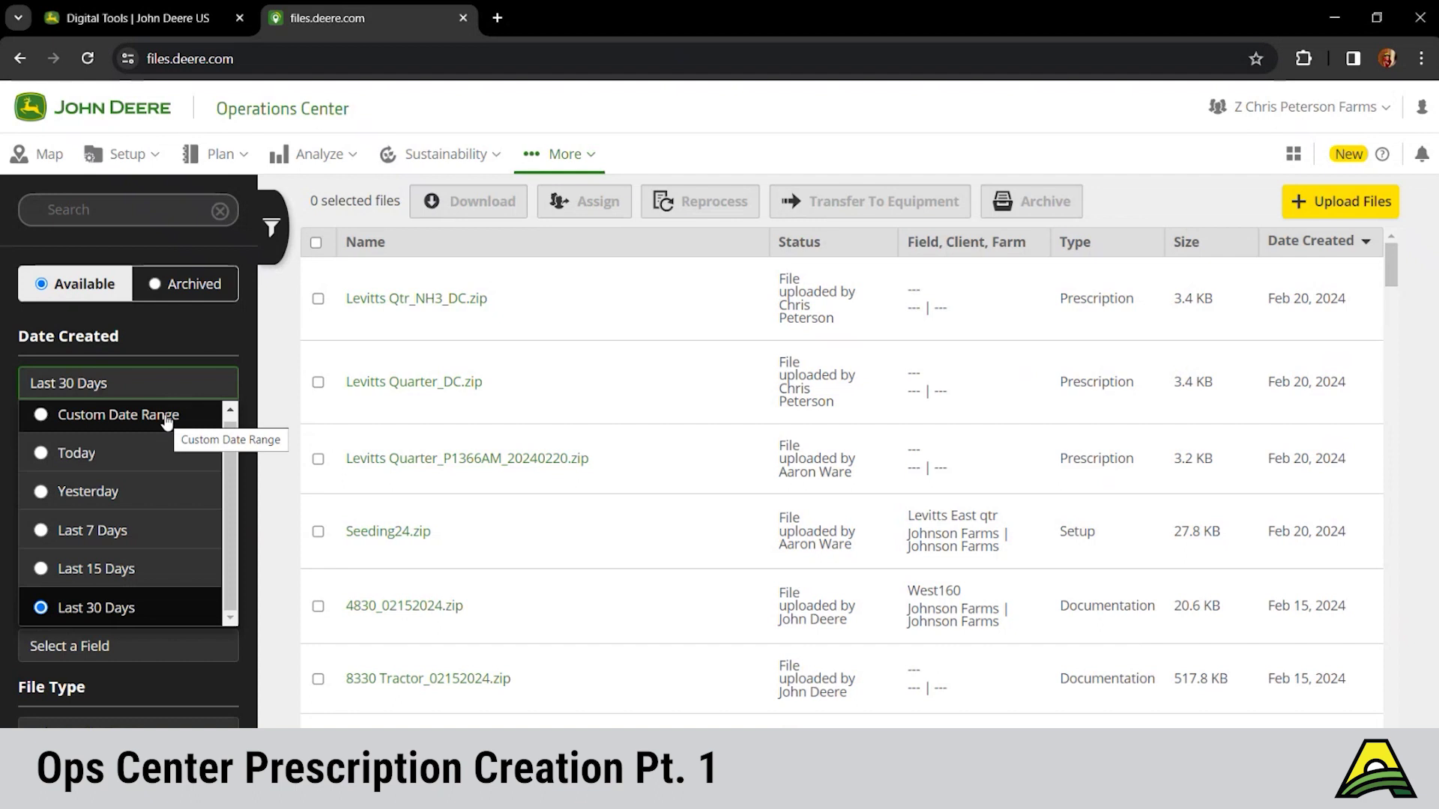
pyautogui.click(223, 377)
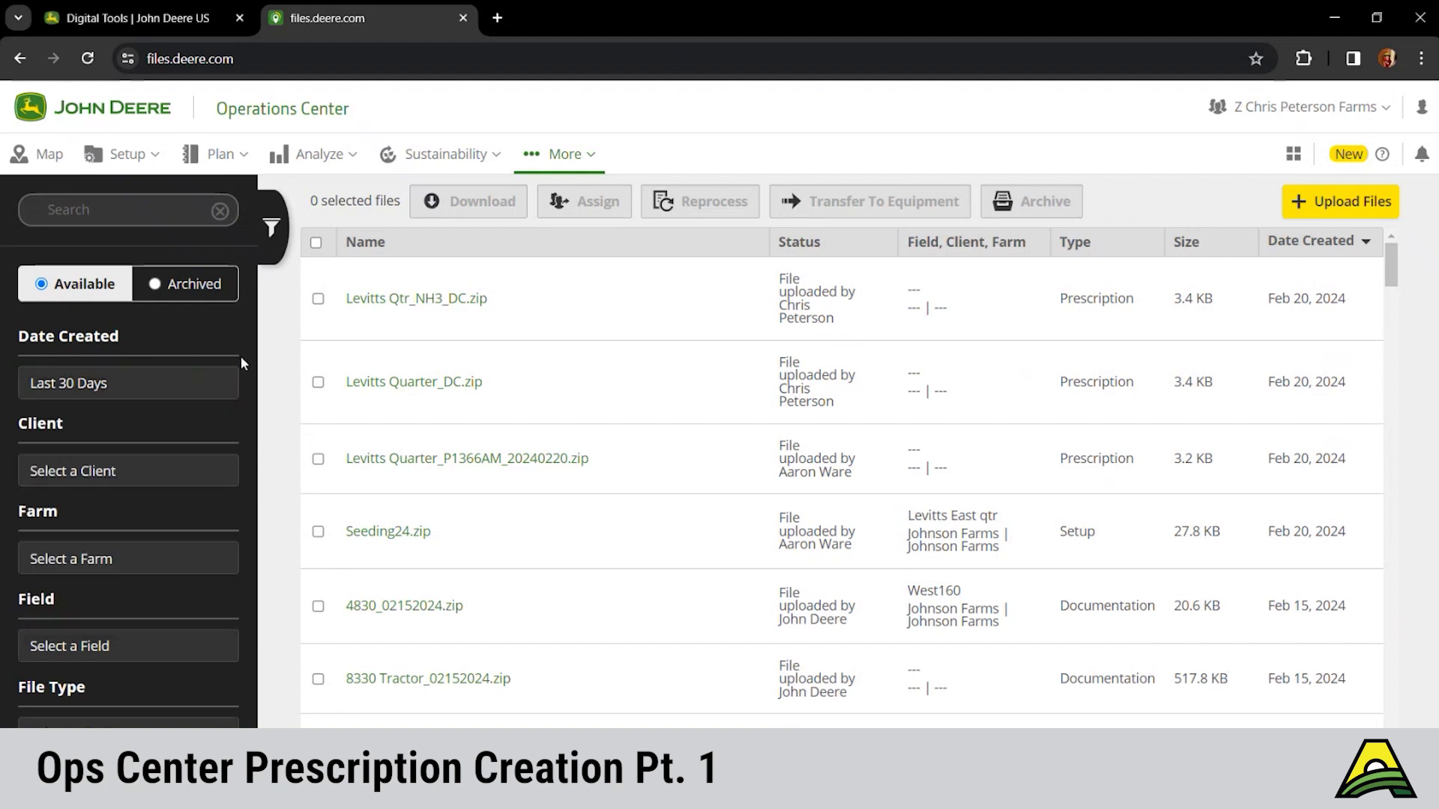
# Select Levitts Qtr_NH3_DC.zip and Levitts Quarter_DC.zip, then cancel the John Deere Data Manager download.
pyautogui.click(318, 299)
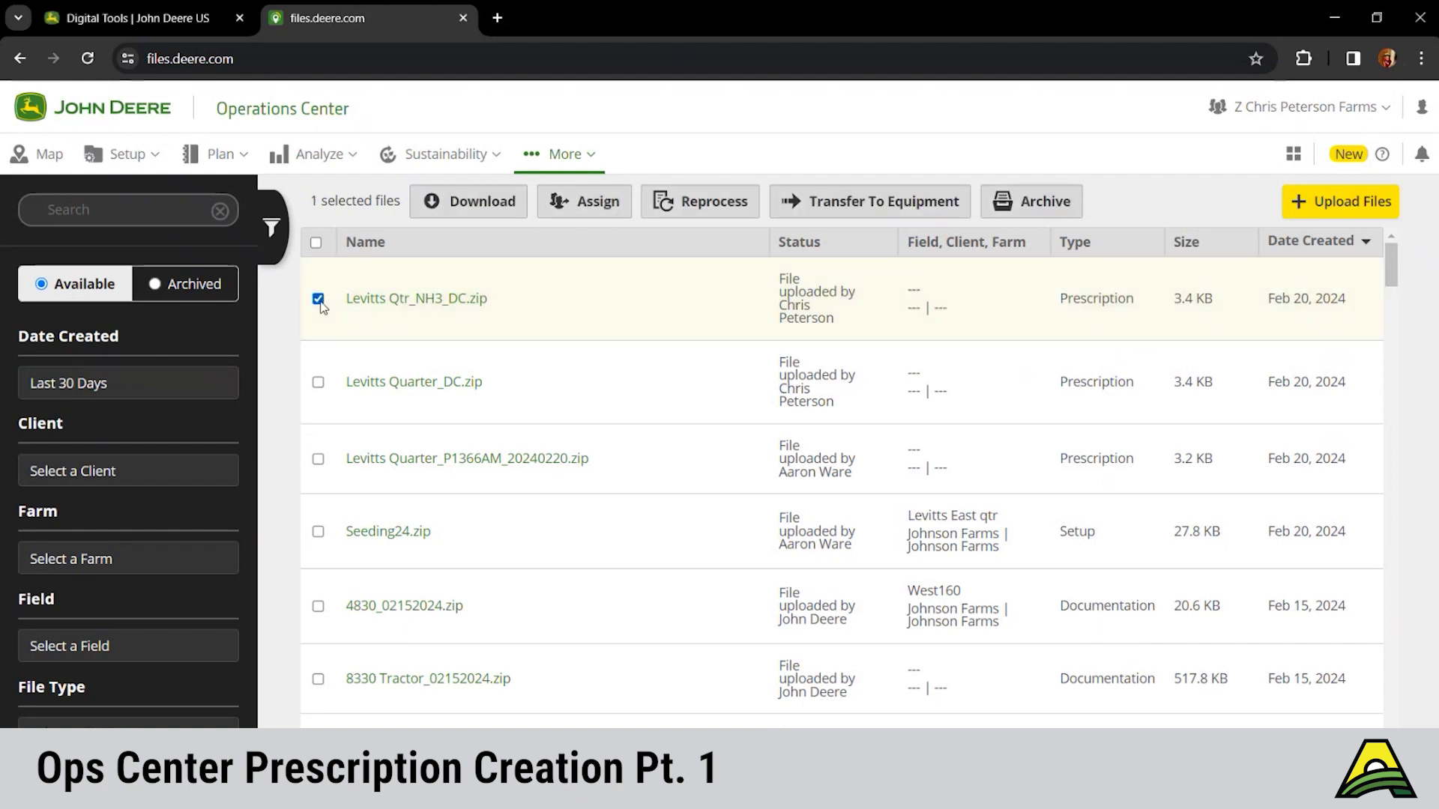
pyautogui.click(318, 383)
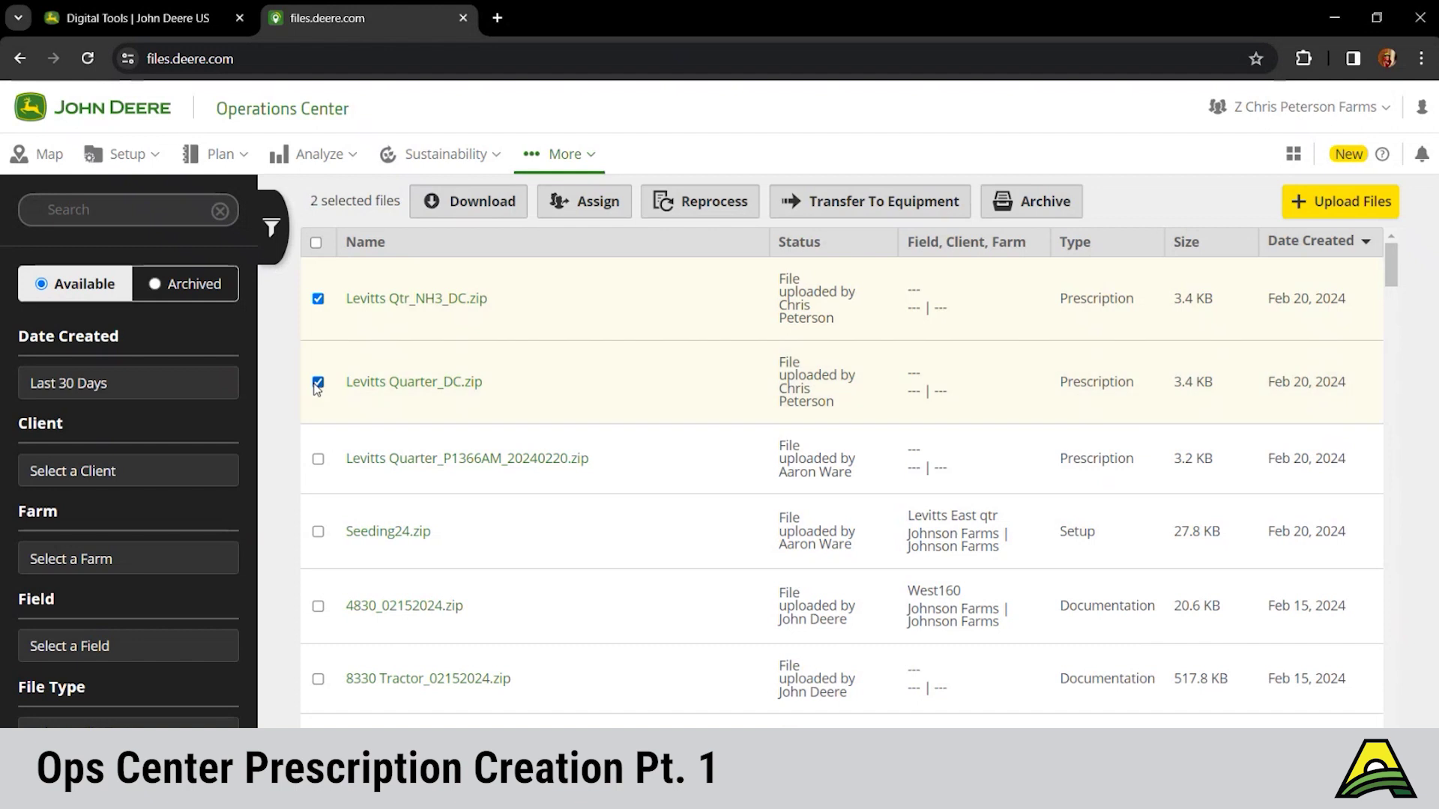
pyautogui.click(453, 205)
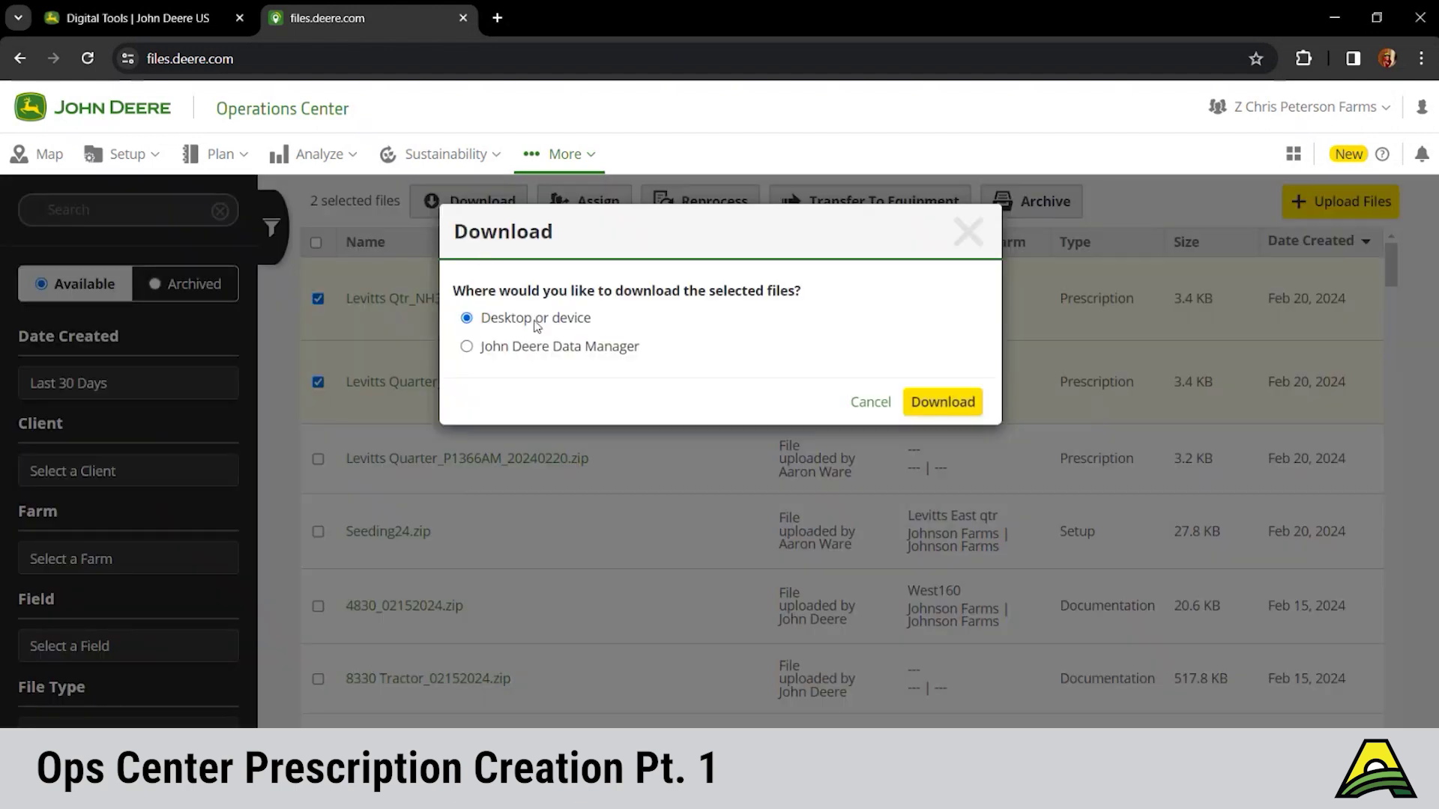
pyautogui.click(552, 350)
pyautogui.click(871, 405)
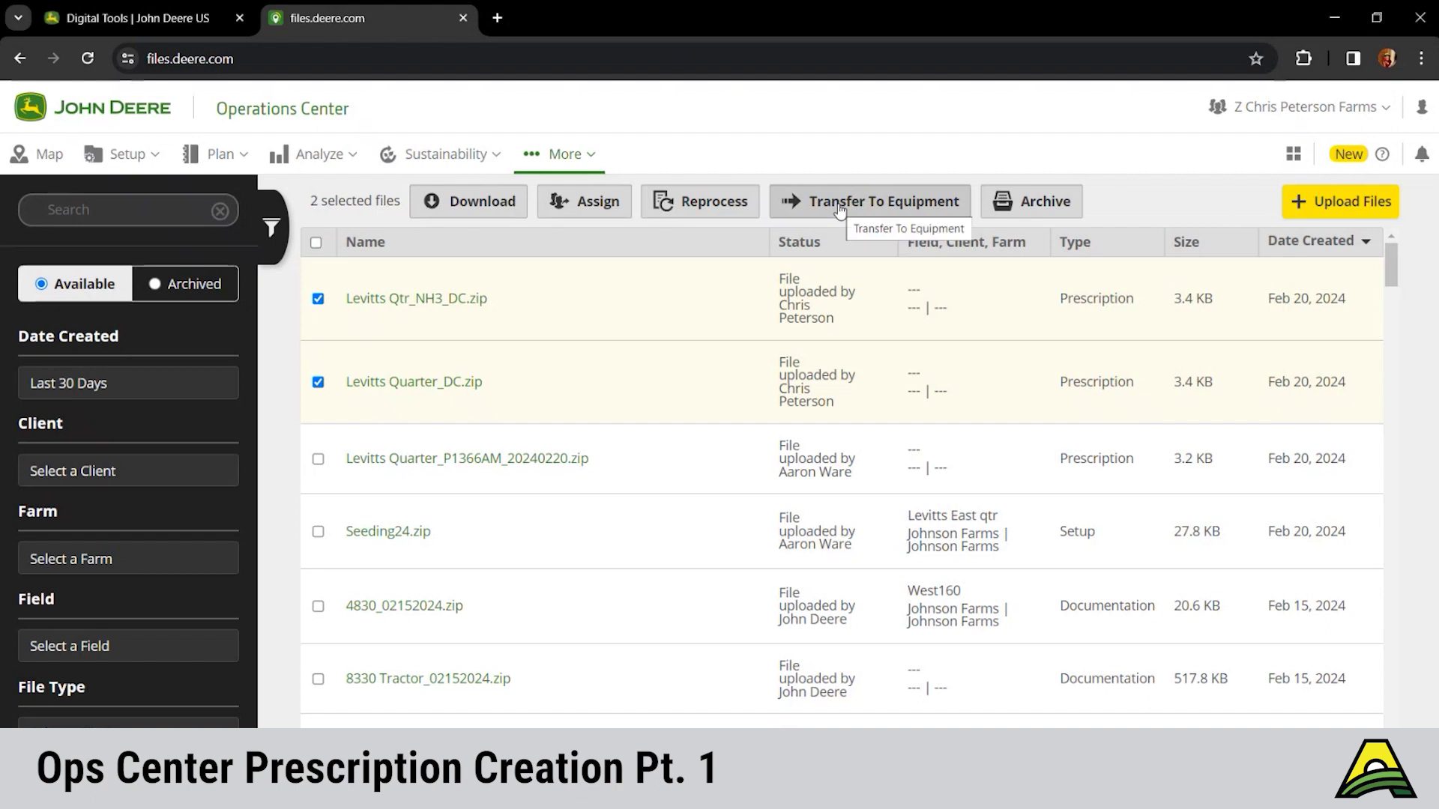
pyautogui.click(840, 209)
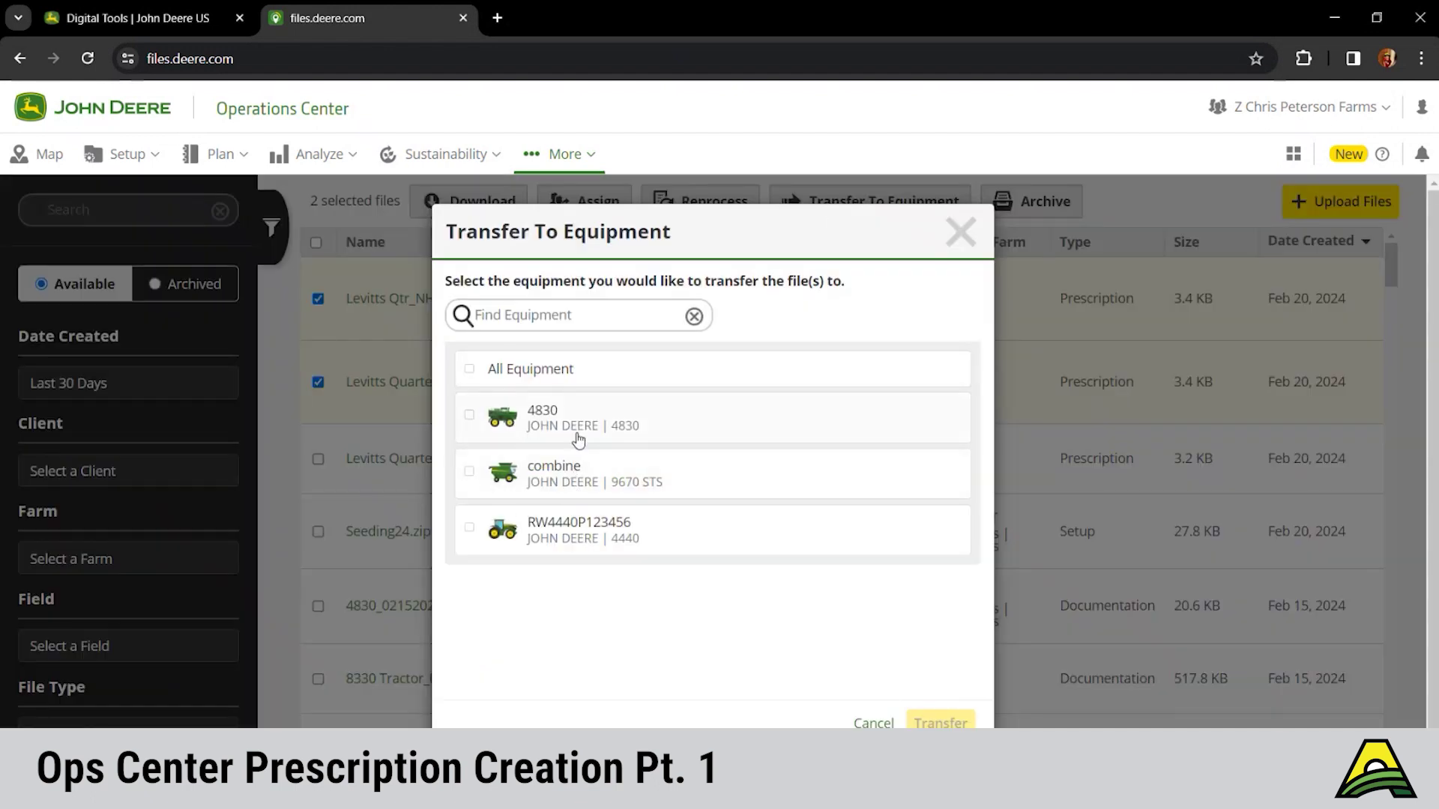
pyautogui.click(592, 538)
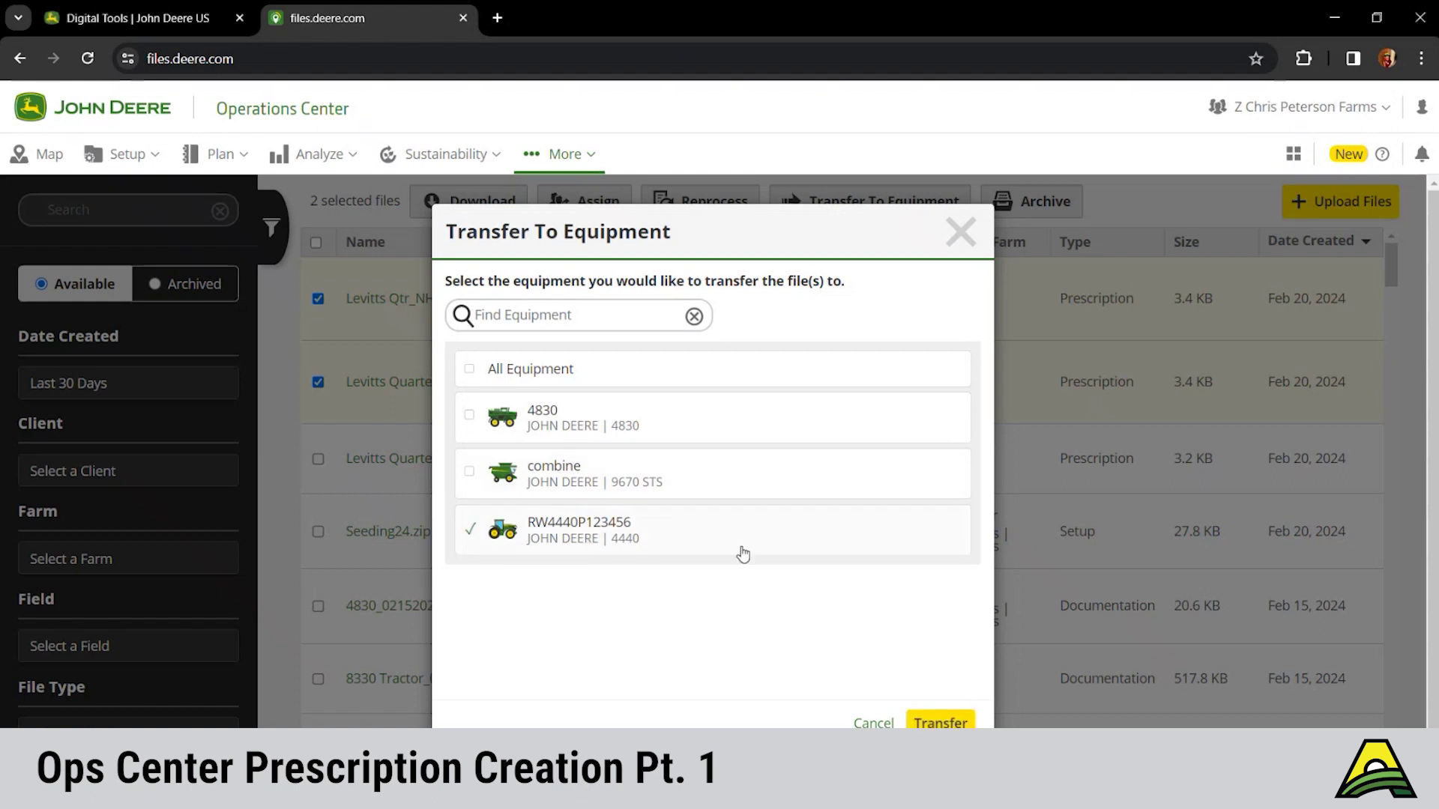
pyautogui.click(626, 538)
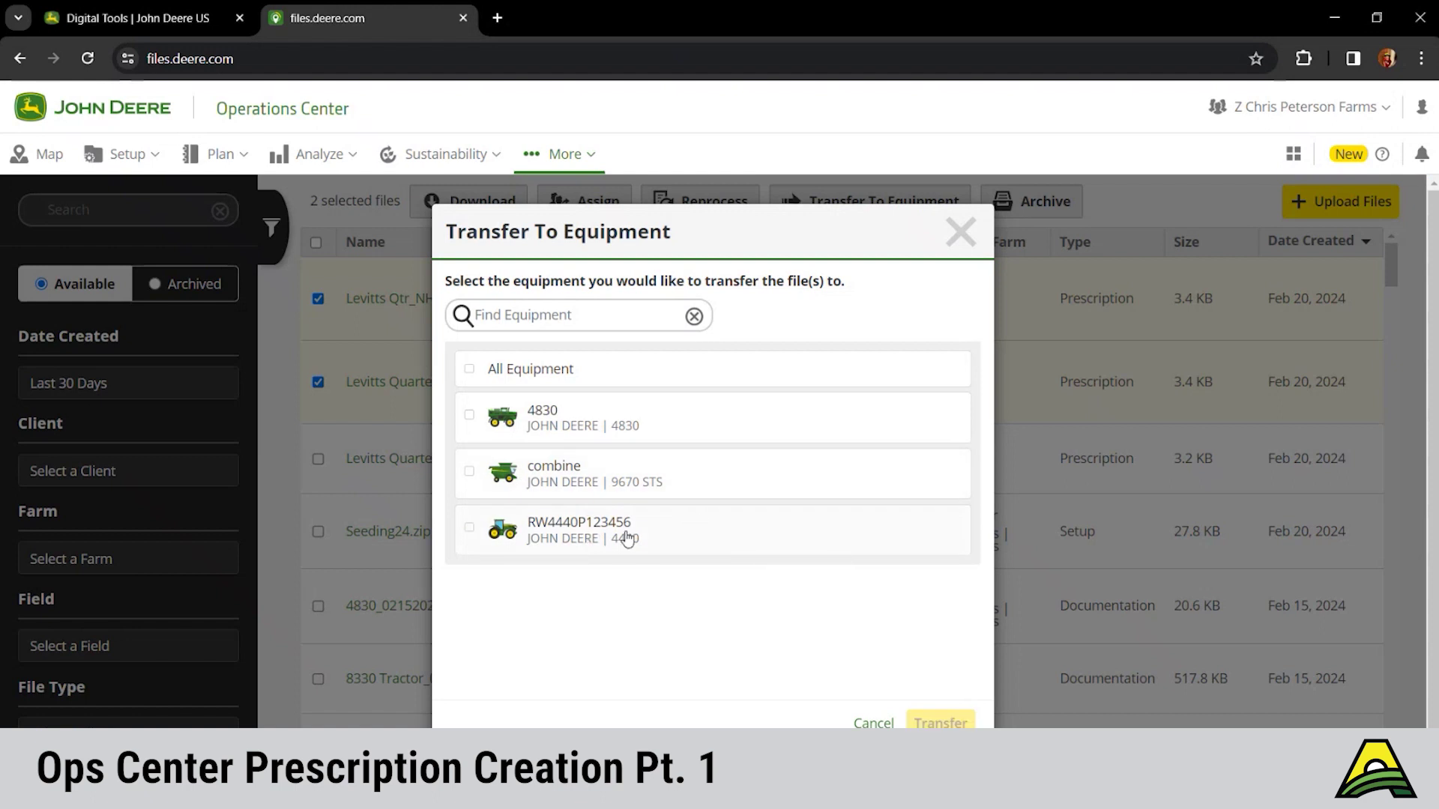
pyautogui.click(585, 492)
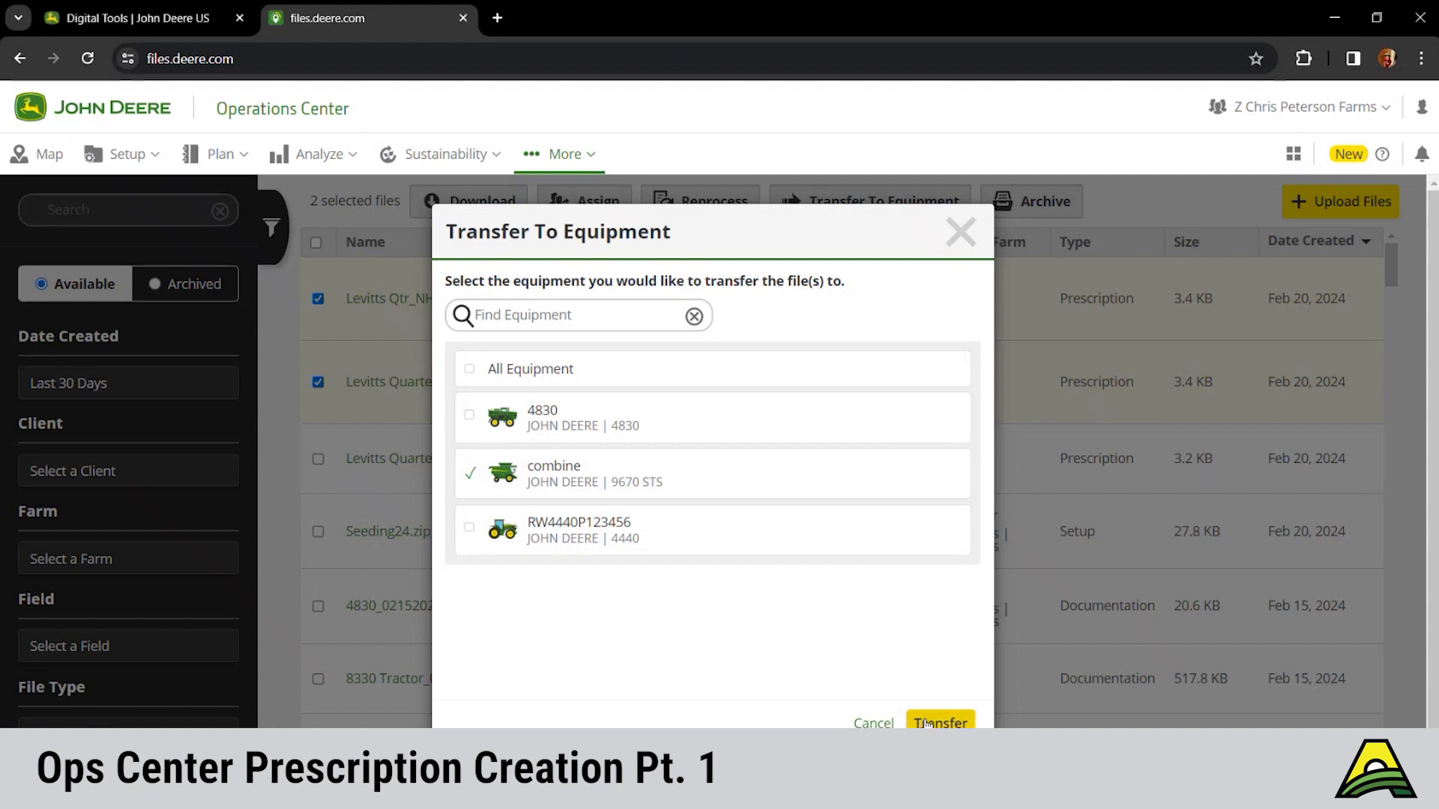
pyautogui.click(871, 723)
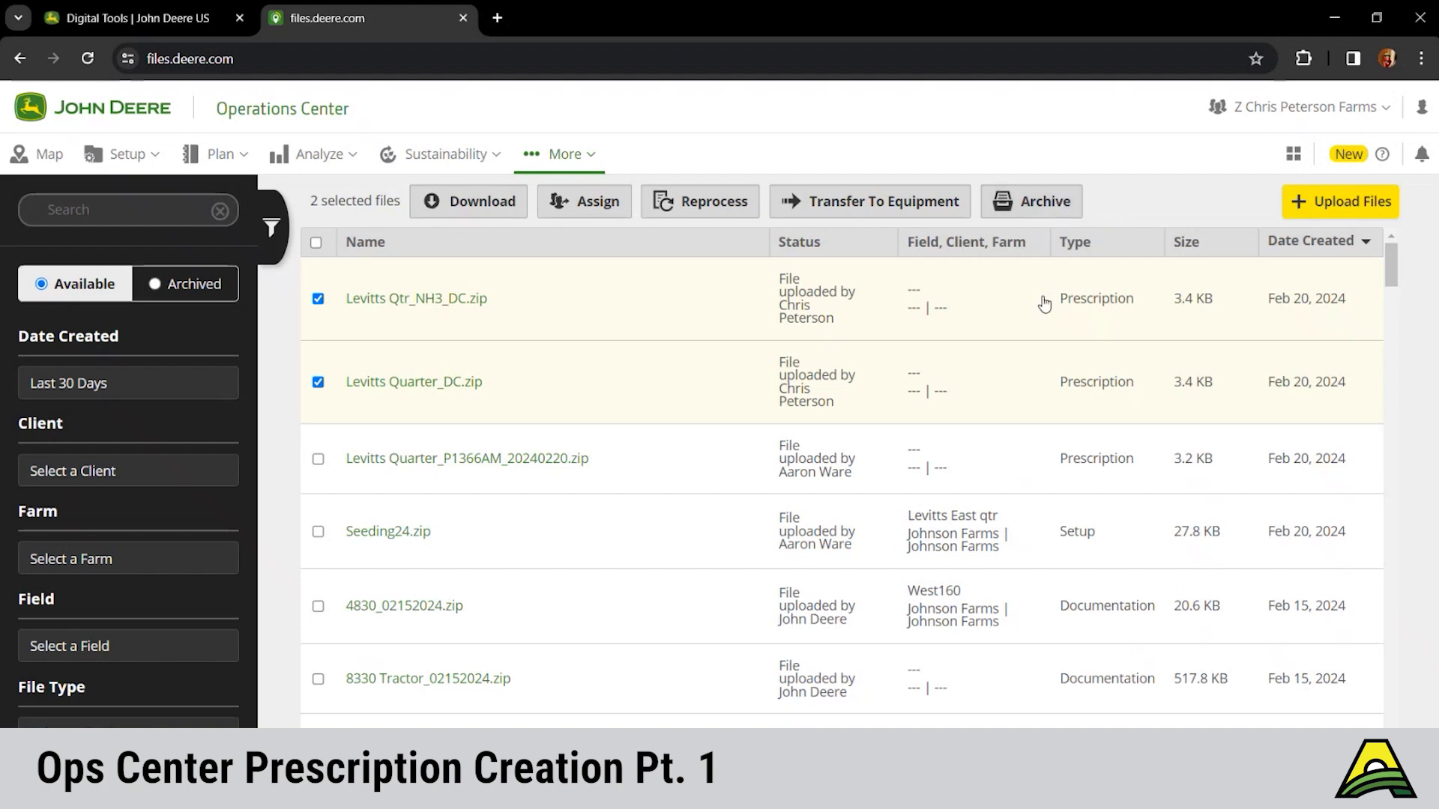
# Filter the Files list to the Prescription file type and browse the results.
pyautogui.click(189, 721)
pyautogui.scroll(-3, 168, 696)
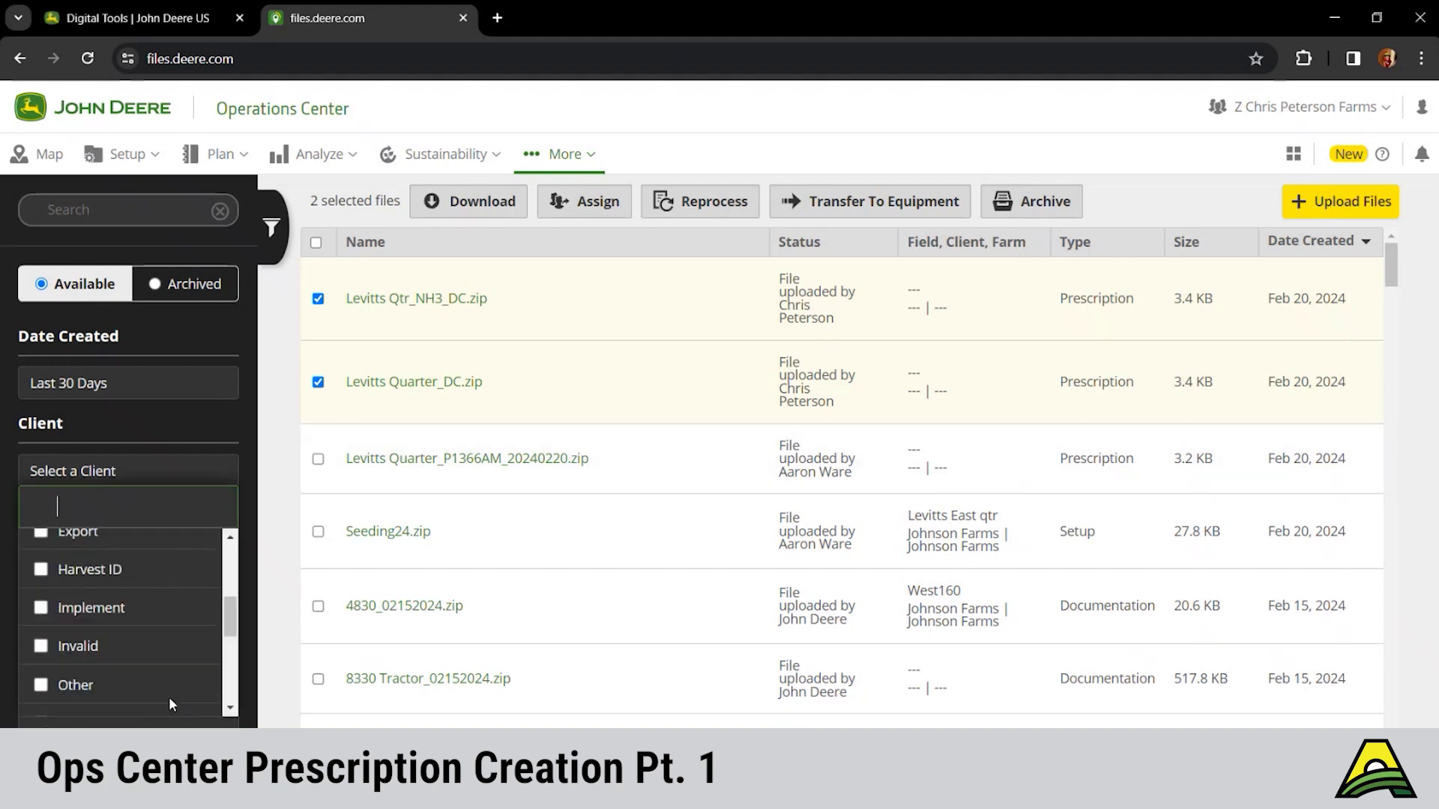
pyautogui.scroll(-2, 168, 697)
pyautogui.click(124, 701)
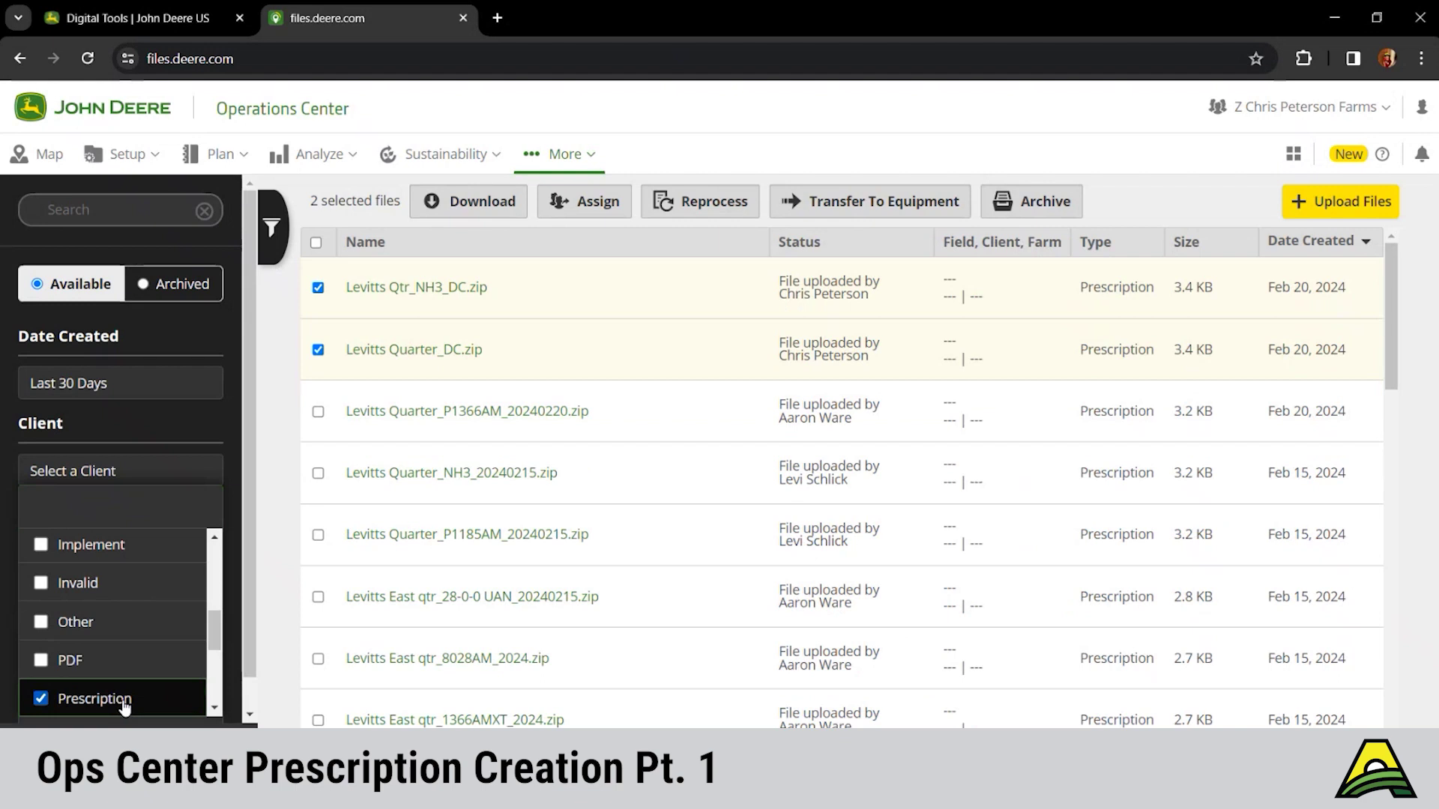
pyautogui.scroll(-4, 385, 631)
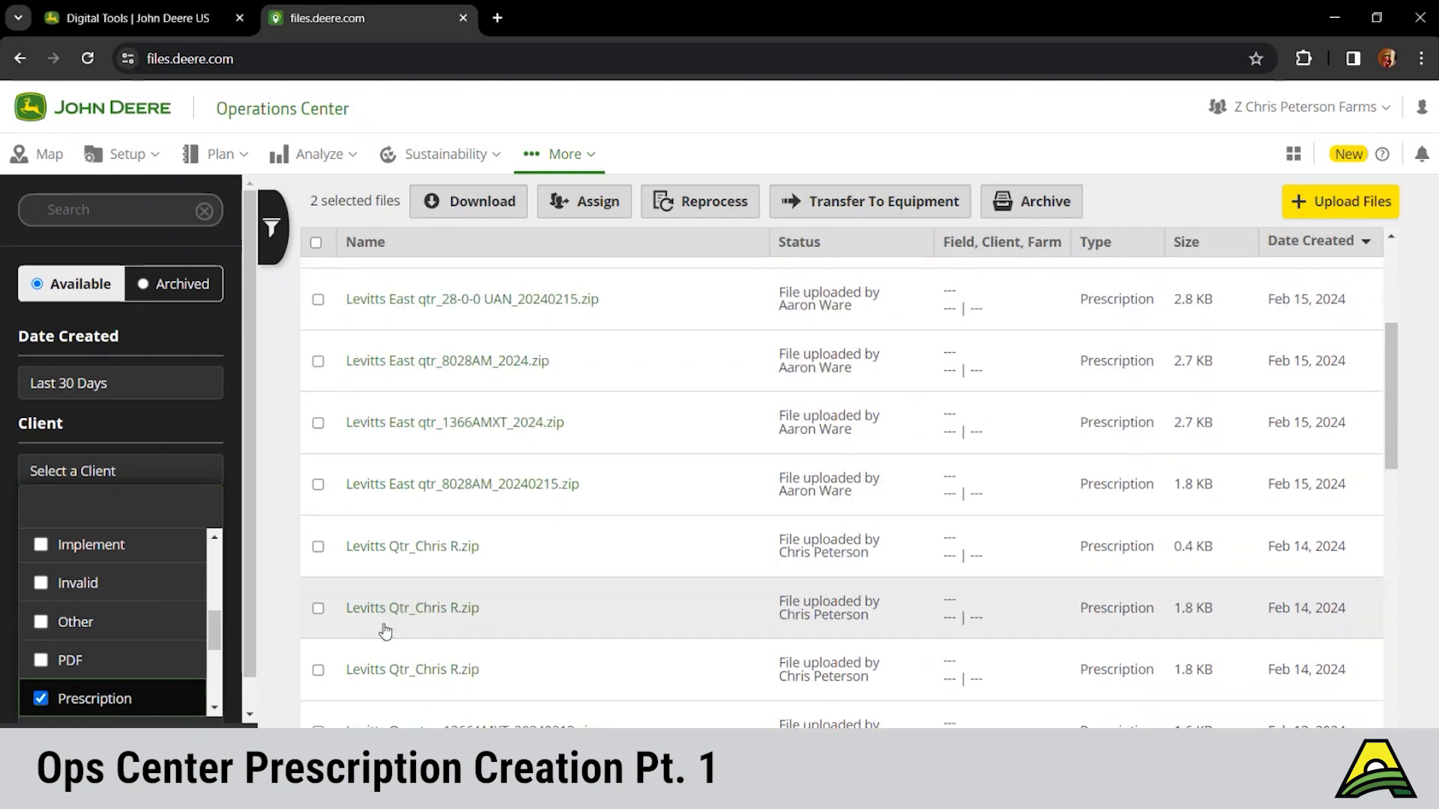
pyautogui.scroll(-5, 385, 631)
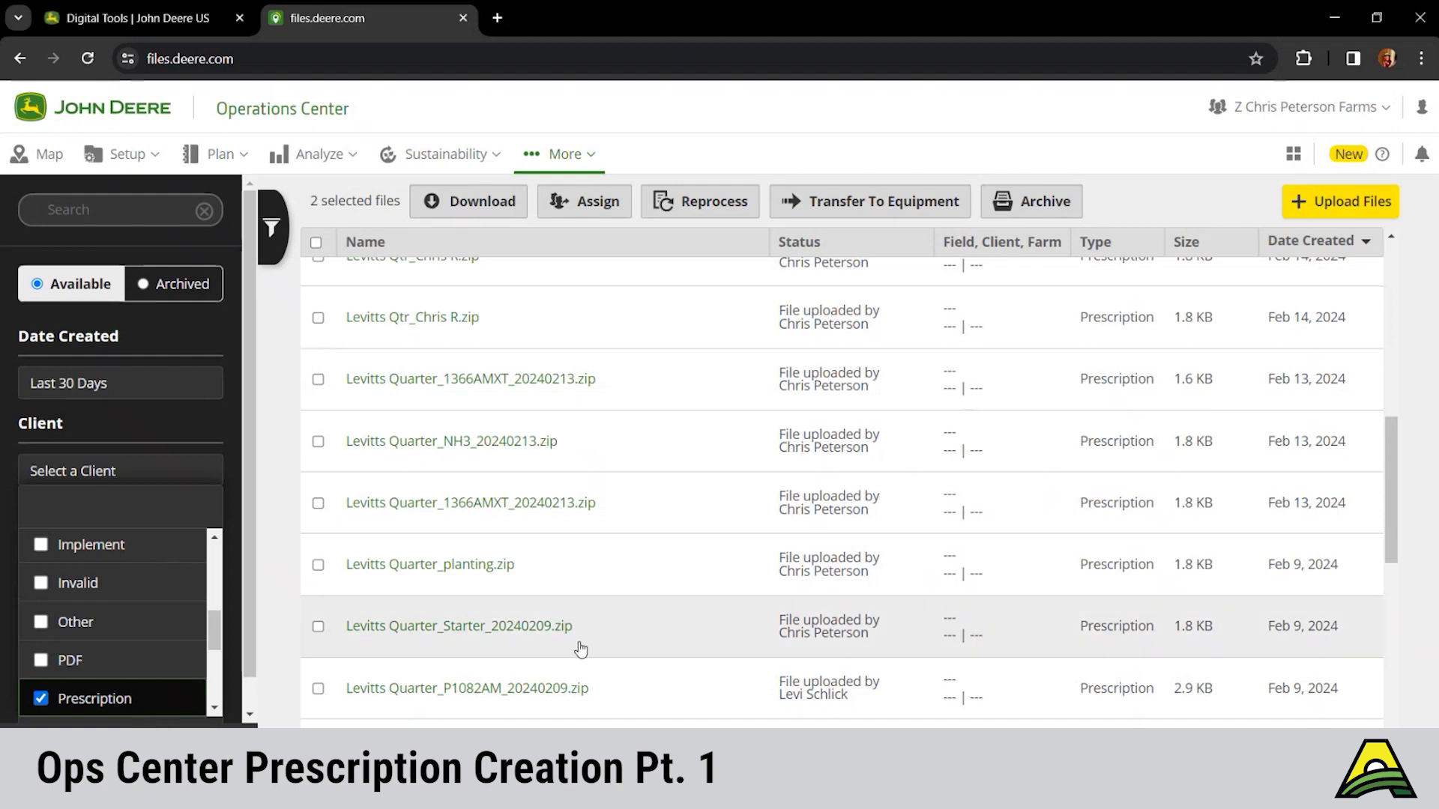
pyautogui.scroll(-4, 644, 659)
pyautogui.scroll(-4, 645, 661)
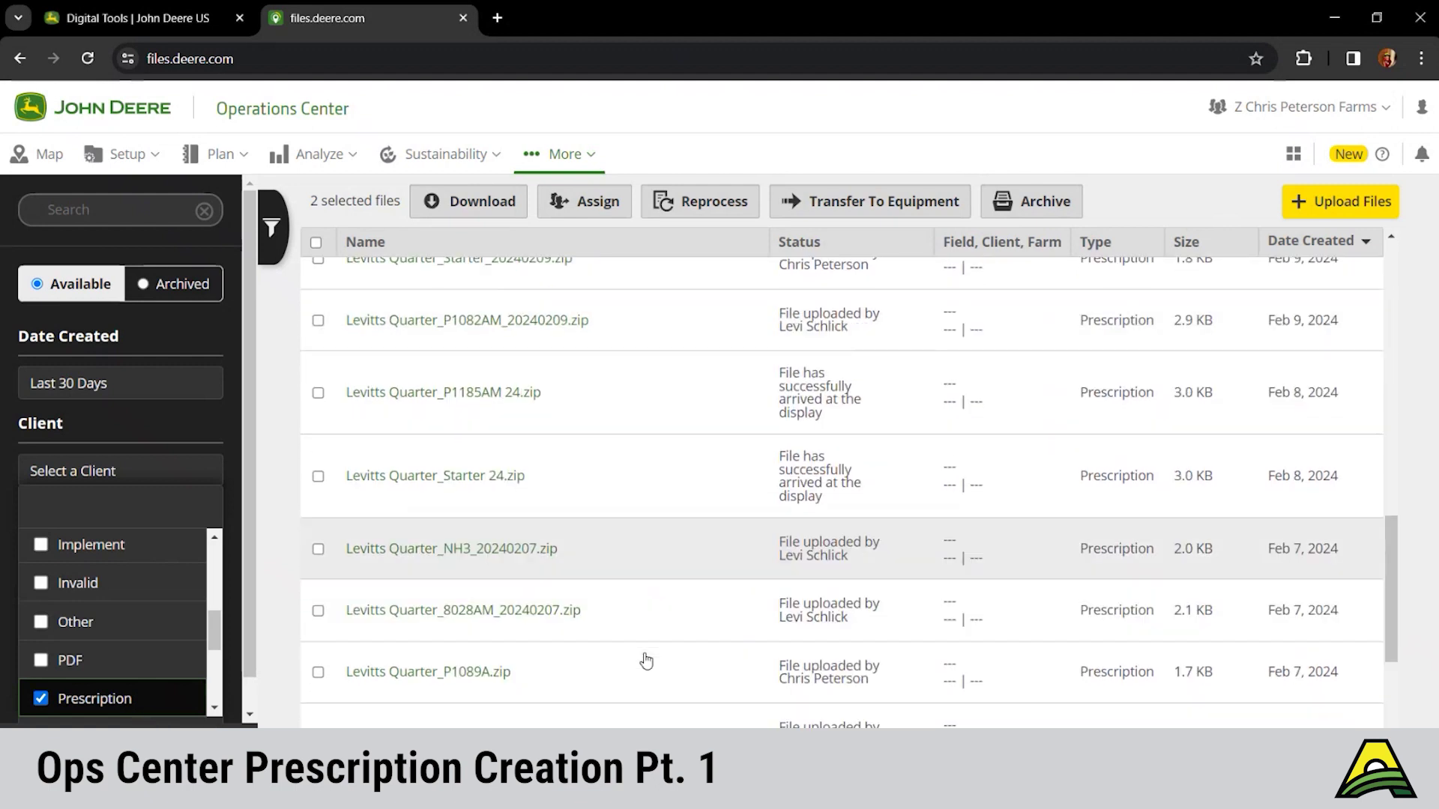
pyautogui.scroll(4, 646, 661)
pyautogui.scroll(6, 645, 661)
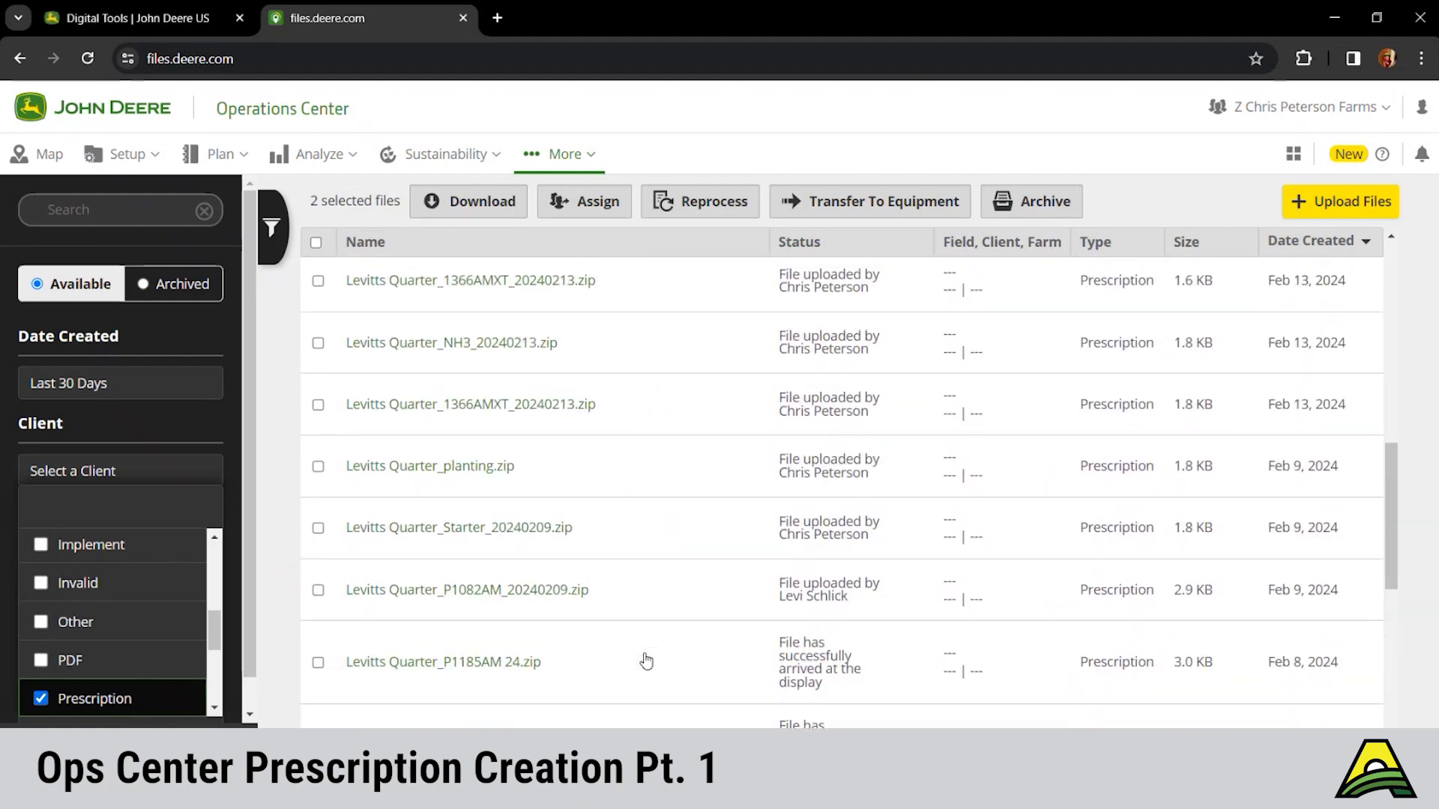